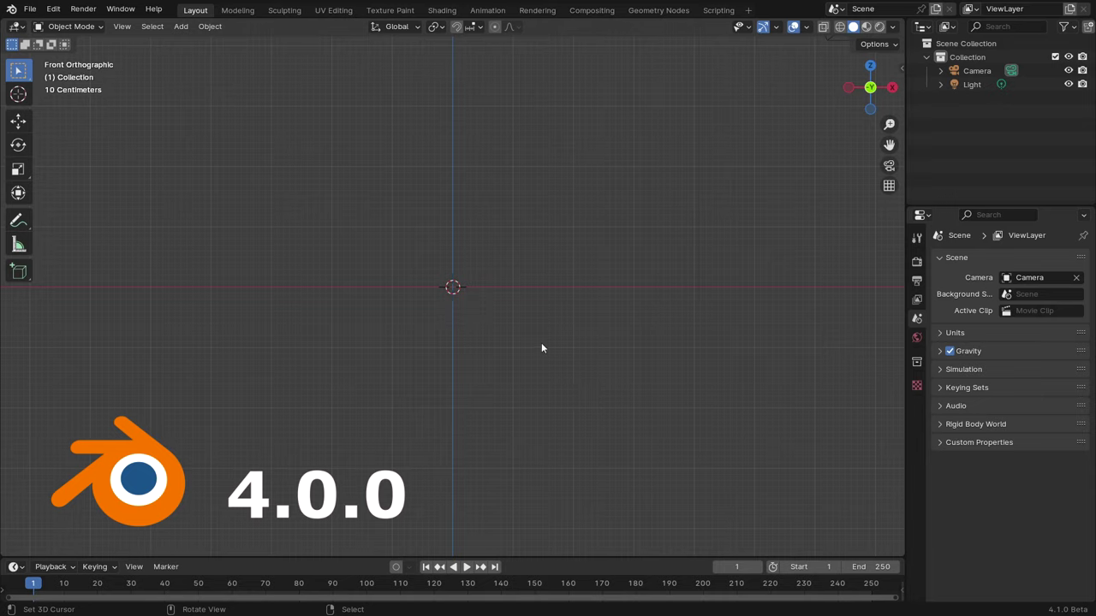
Add a single-bone armature to the scene.
{"action": "key", "text": "shift+a"}
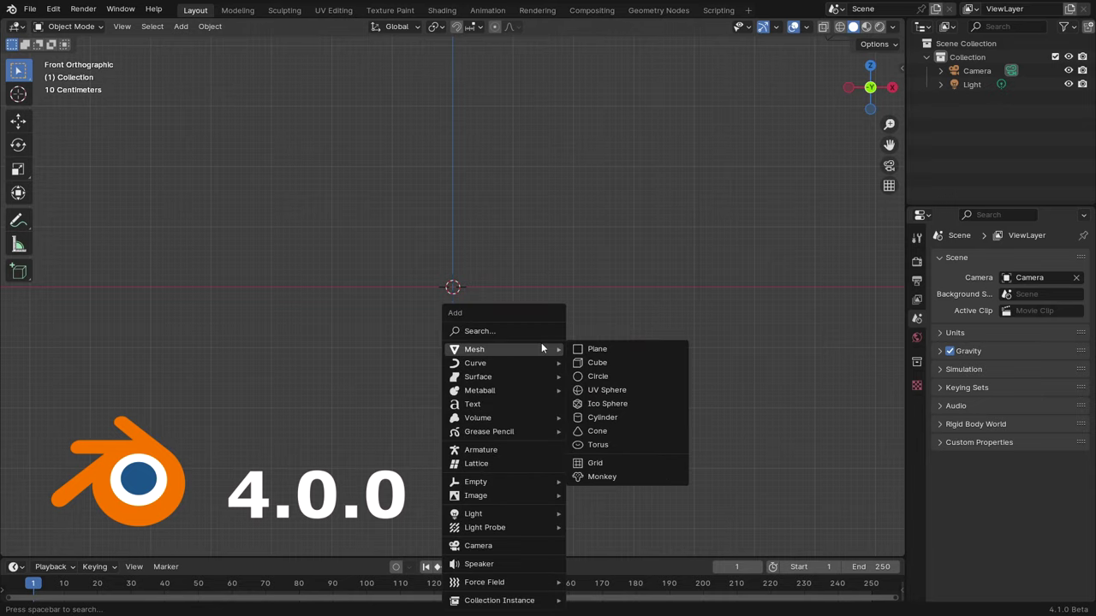
{"action": "left_click", "coordinate": [469, 450]}
{"action": "scroll", "coordinate": [517, 229], "scroll_direction": "up", "scroll_amount": 5}
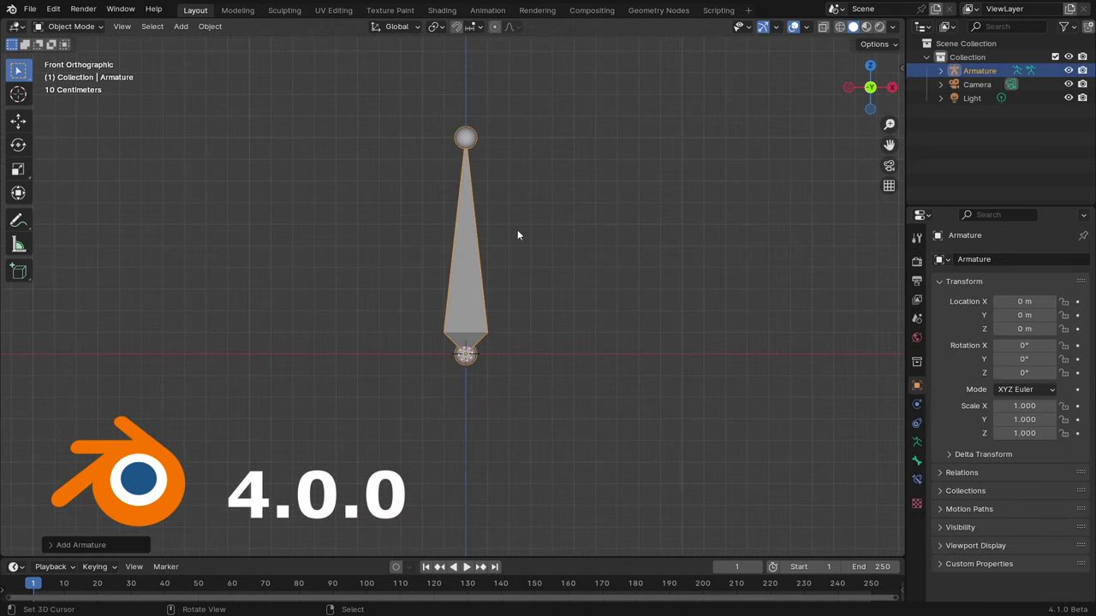
In Edit Mode, duplicate the bone once to the right and once to the left, then show Bone.002's properties.
{"action": "key", "text": "Tab"}
{"action": "key", "text": "shift+d"}
{"action": "left_click", "coordinate": [603, 231]}
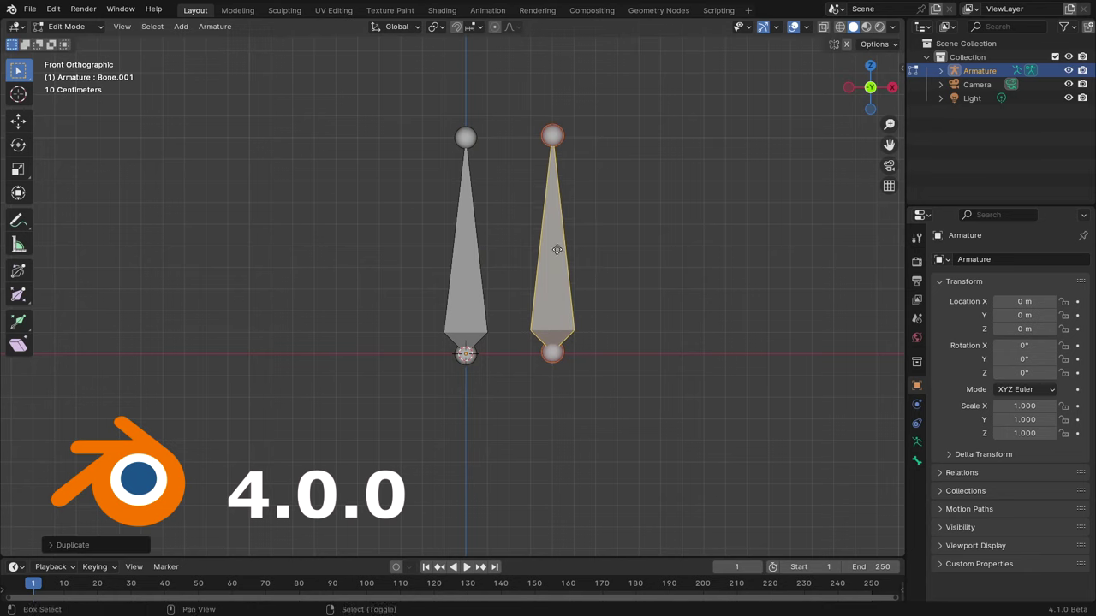
{"action": "left_click", "coordinate": [467, 256]}
{"action": "key", "text": "shift+d"}
{"action": "left_click", "coordinate": [365, 252]}
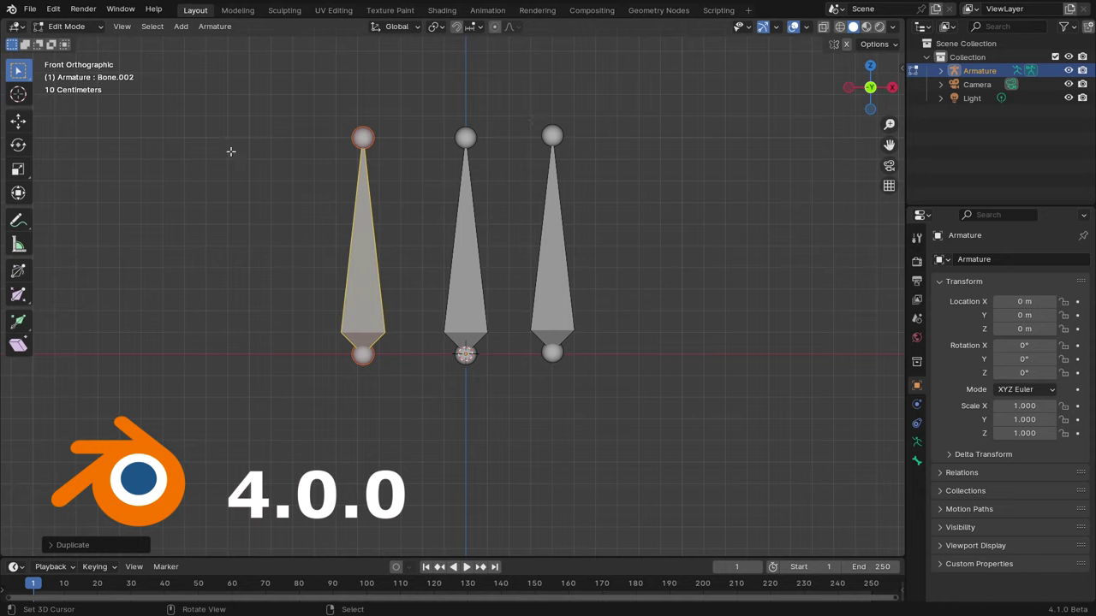
{"action": "left_click", "coordinate": [916, 461]}
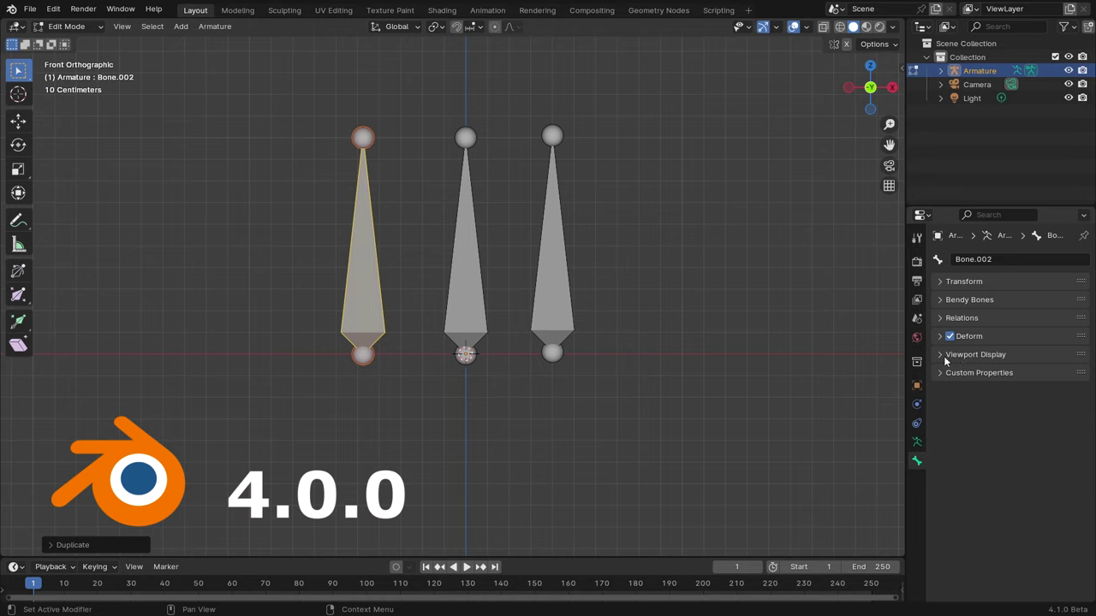
Color the left bone red with theme set 01 and the middle bone green with theme set 12.
{"action": "left_click", "coordinate": [948, 358]}
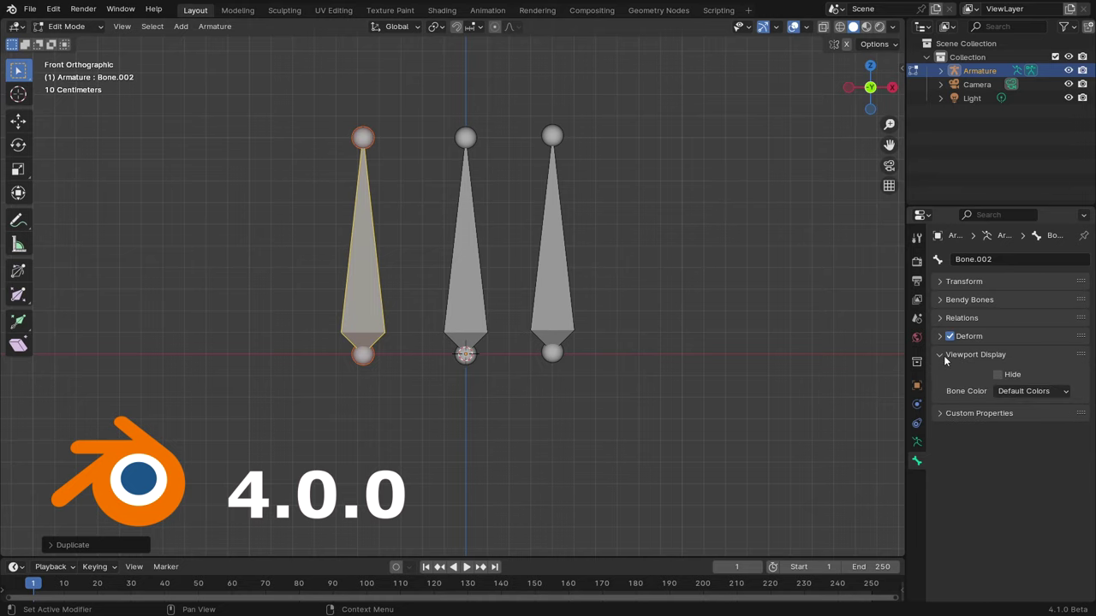
{"action": "left_click", "coordinate": [1037, 394]}
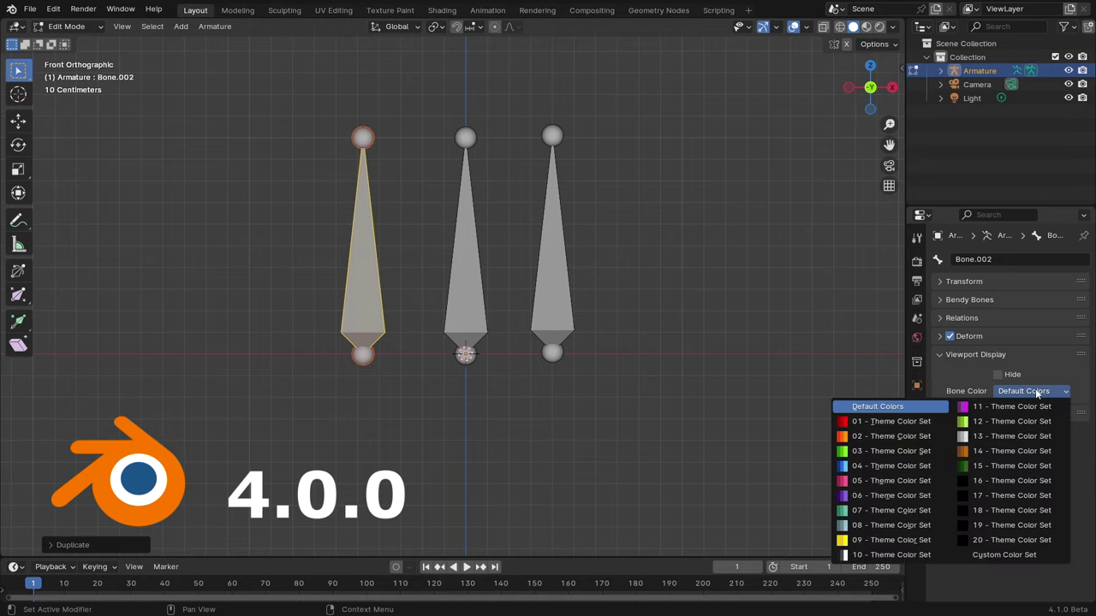
{"action": "left_click", "coordinate": [874, 422]}
{"action": "left_click", "coordinate": [480, 295]}
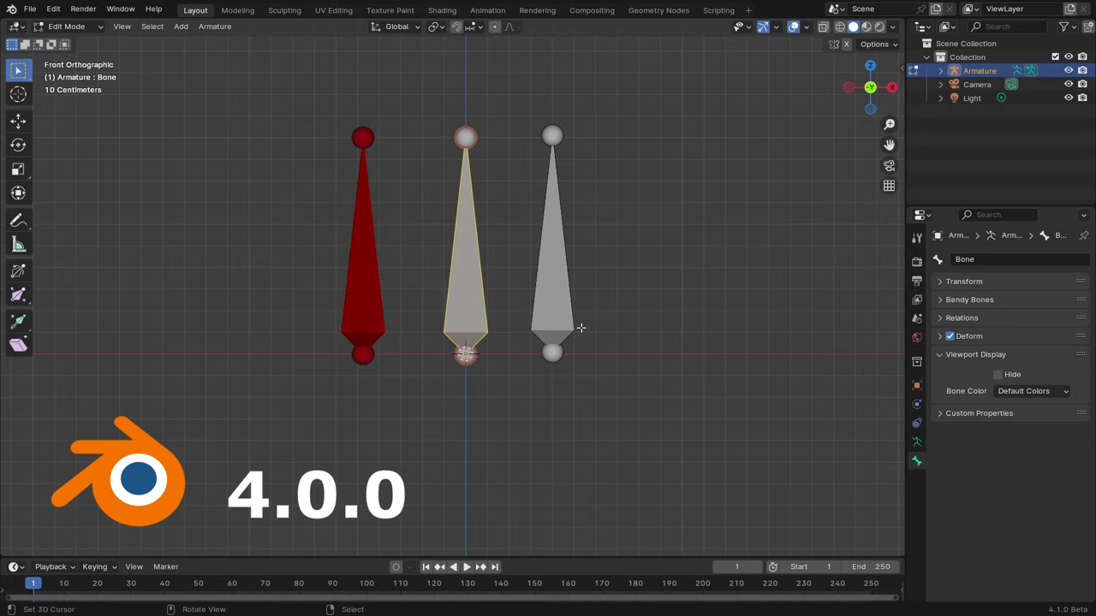
{"action": "left_click", "coordinate": [1038, 391]}
{"action": "left_click", "coordinate": [995, 422]}
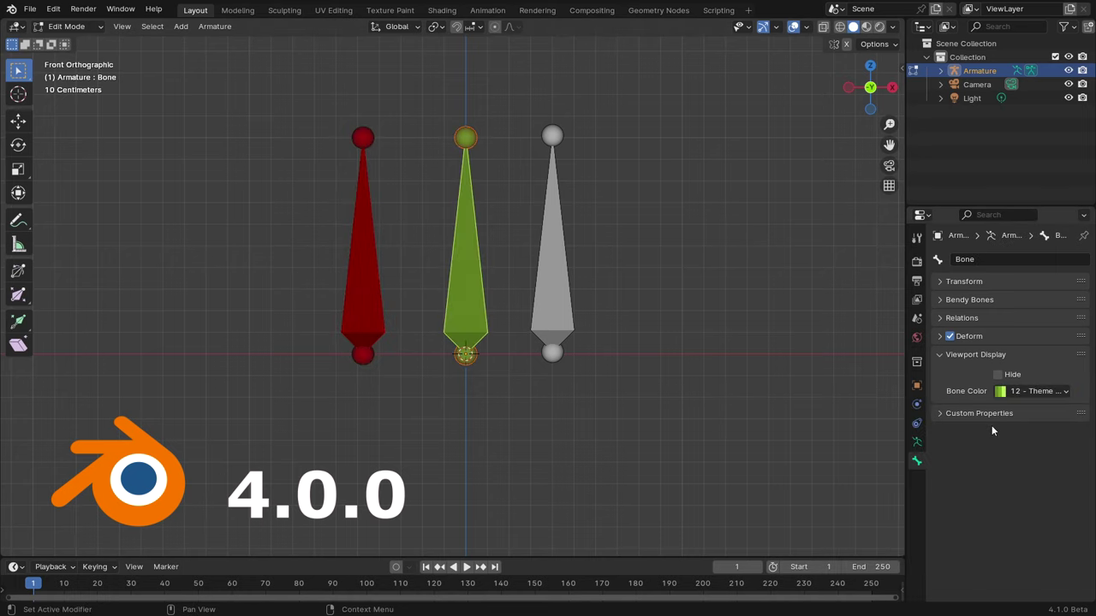
Give the right bone a custom color set whose first color is full white.
{"action": "left_click", "coordinate": [561, 326]}
{"action": "left_click", "coordinate": [1031, 392]}
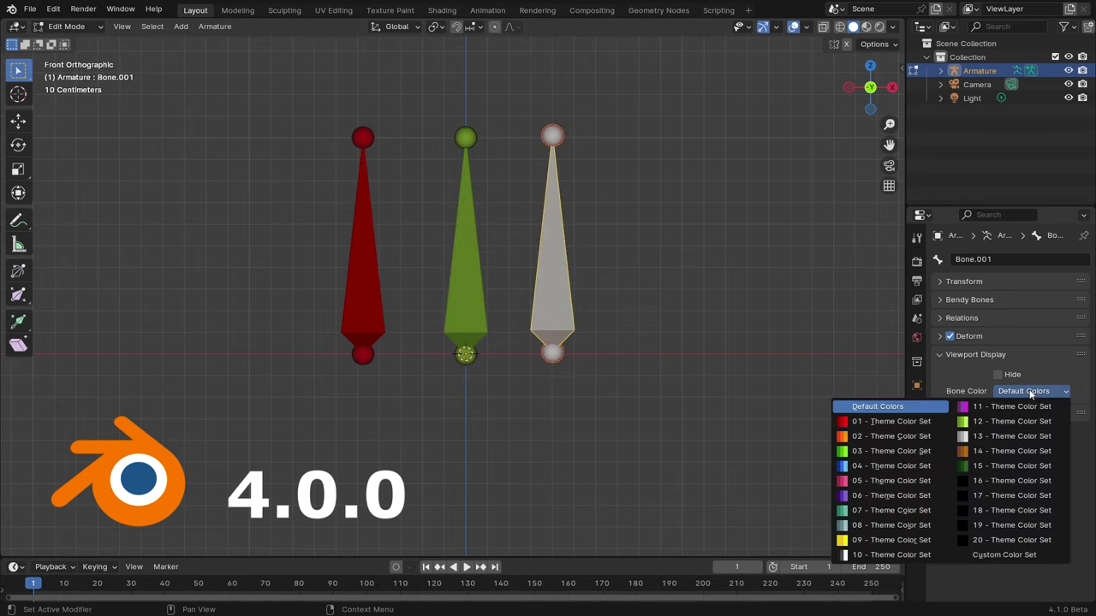
{"action": "left_click", "coordinate": [998, 555]}
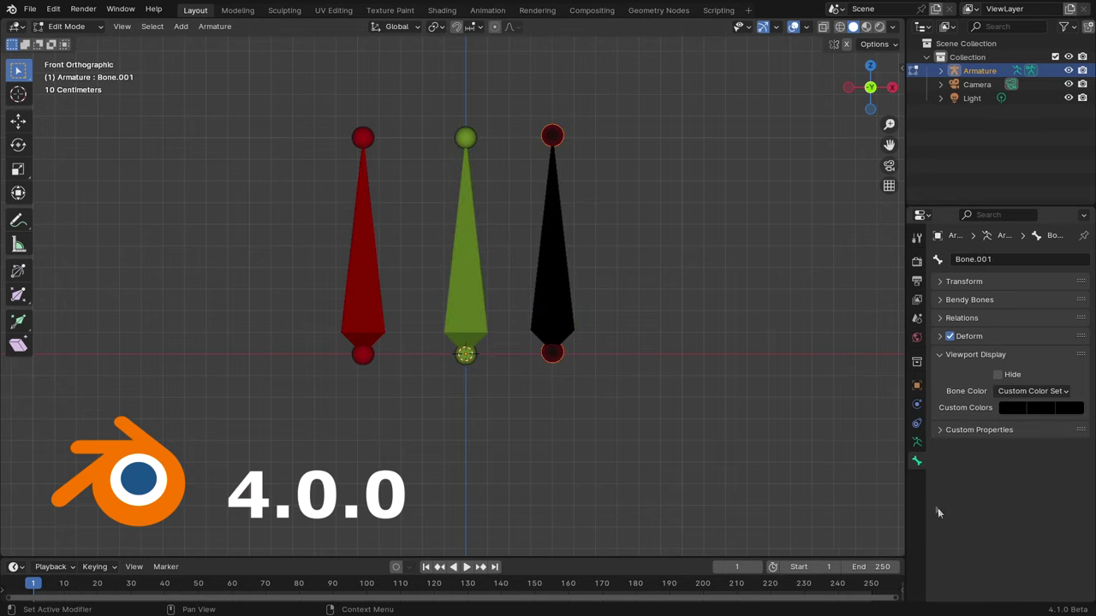
{"action": "left_click", "coordinate": [1005, 409]}
{"action": "left_click_drag", "start_coordinate": [1015, 324], "coordinate": [1017, 211]}
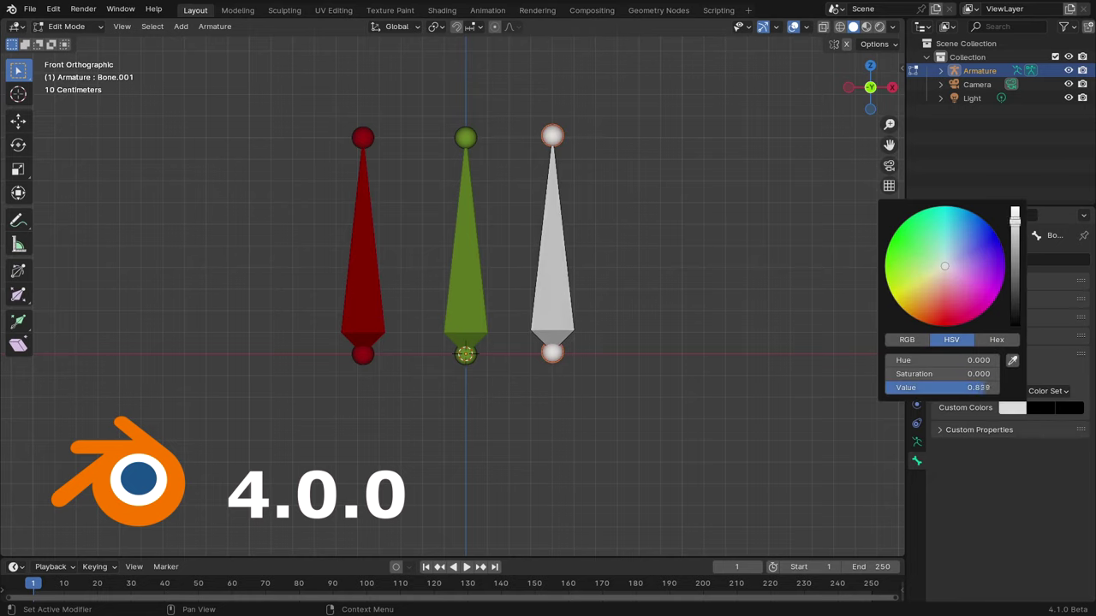
Make the custom set's second color pink and third a saturated blue, then duplicate the white bone.
{"action": "left_click", "coordinate": [1049, 410]}
{"action": "left_click_drag", "start_coordinate": [1041, 326], "coordinate": [1043, 211]}
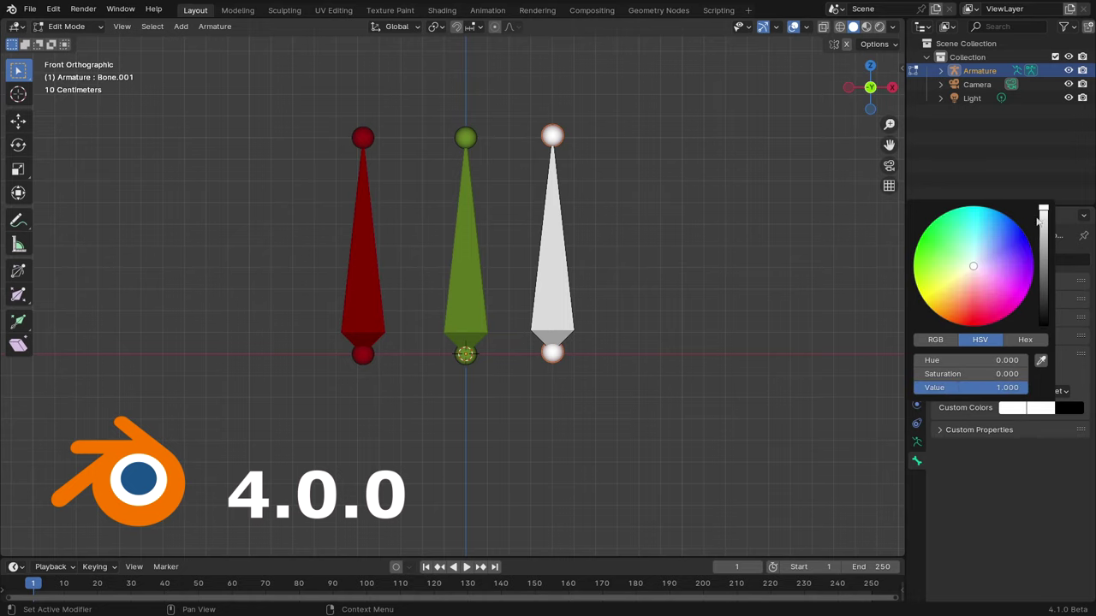
{"action": "left_click", "coordinate": [974, 304]}
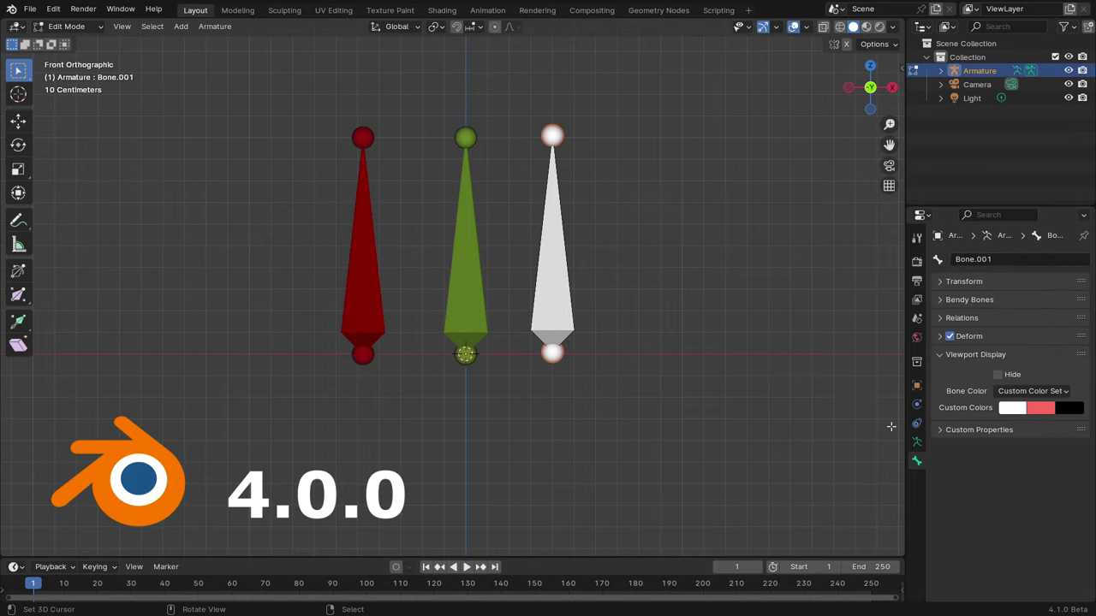
{"action": "left_click", "coordinate": [1070, 409]}
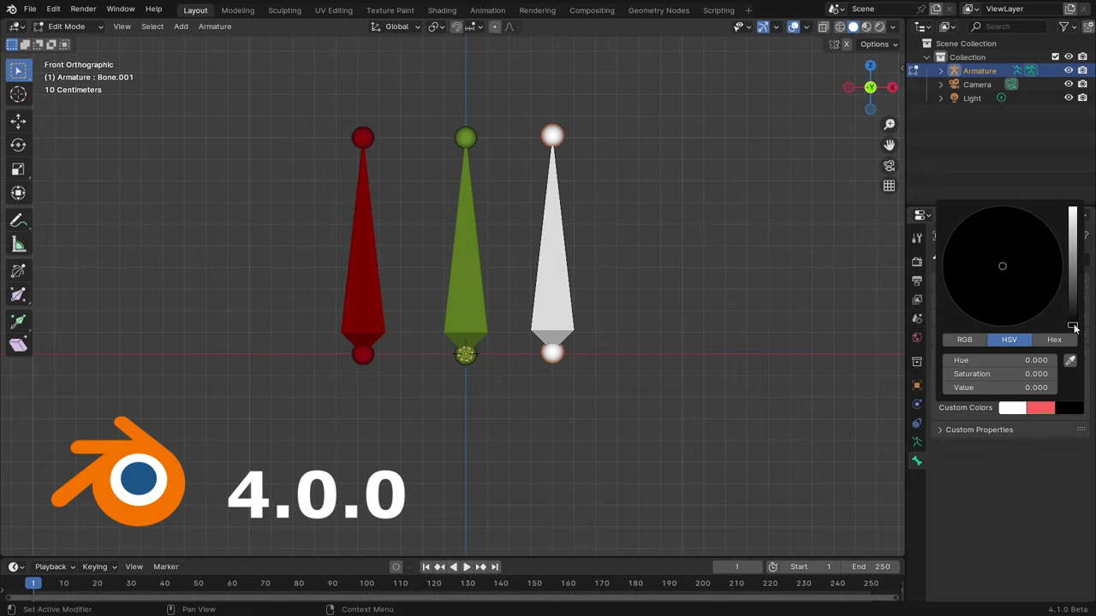
{"action": "left_click_drag", "start_coordinate": [1074, 328], "coordinate": [1073, 210]}
{"action": "left_click", "coordinate": [978, 307]}
{"action": "left_click_drag", "start_coordinate": [1042, 245], "coordinate": [1047, 226]}
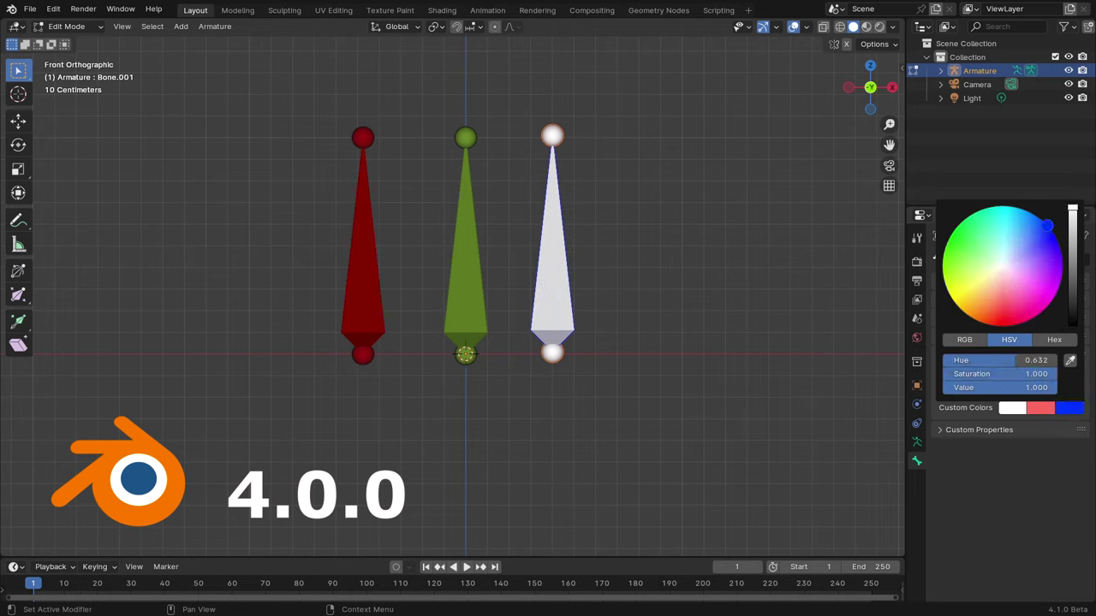
{"action": "key", "text": "shift+d"}
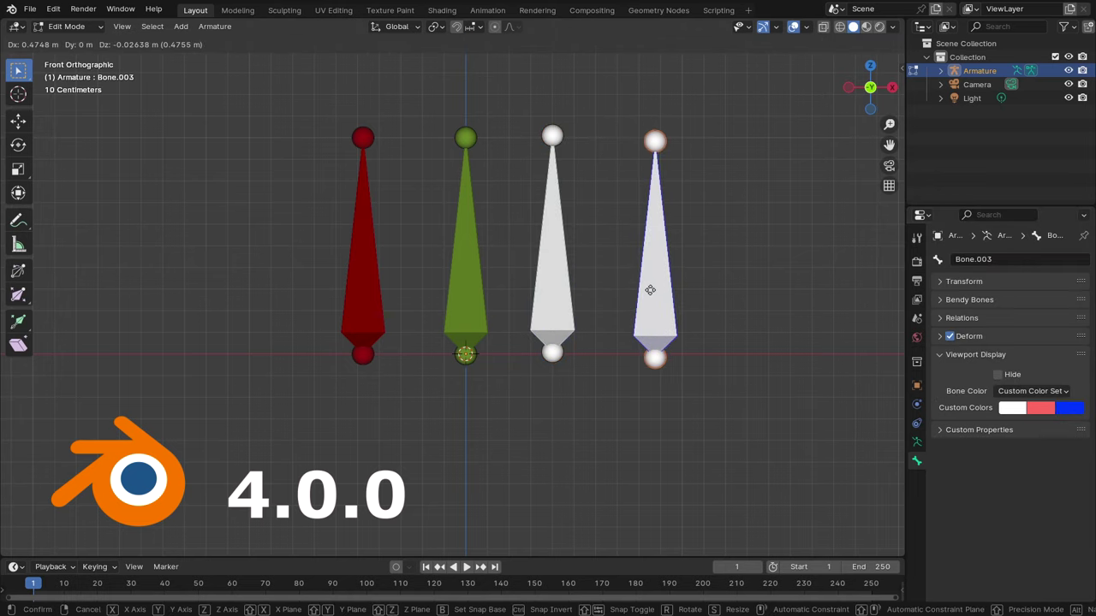
Place the white bone's copy to its right and select all bones sharing its color.
{"action": "left_click", "coordinate": [649, 291]}
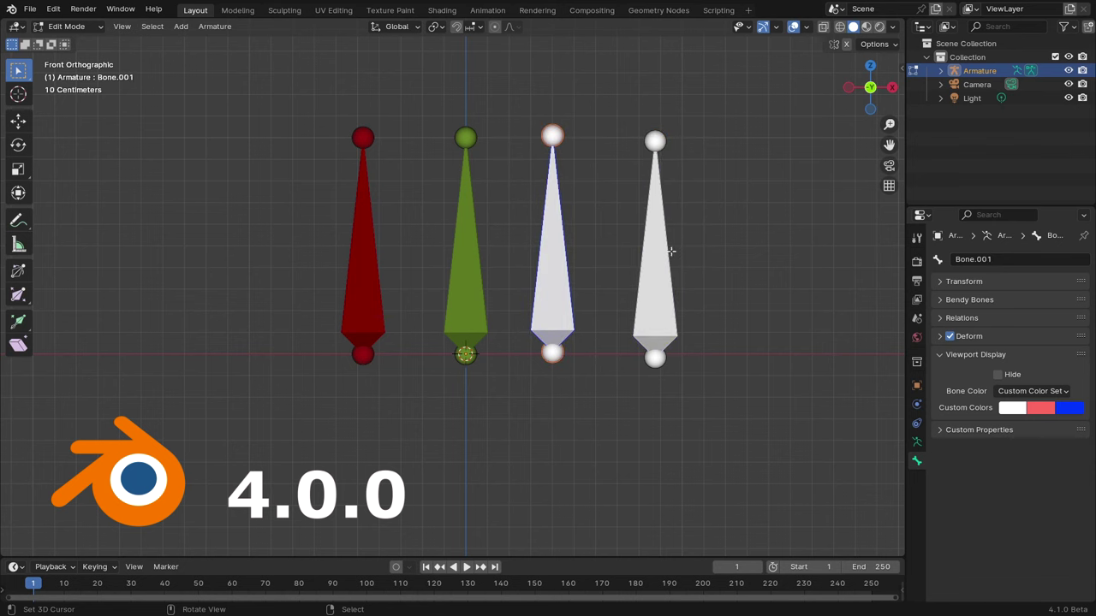
{"action": "scroll", "coordinate": [530, 273], "scroll_direction": "down", "scroll_amount": 2}
{"action": "key", "text": "shift+g"}
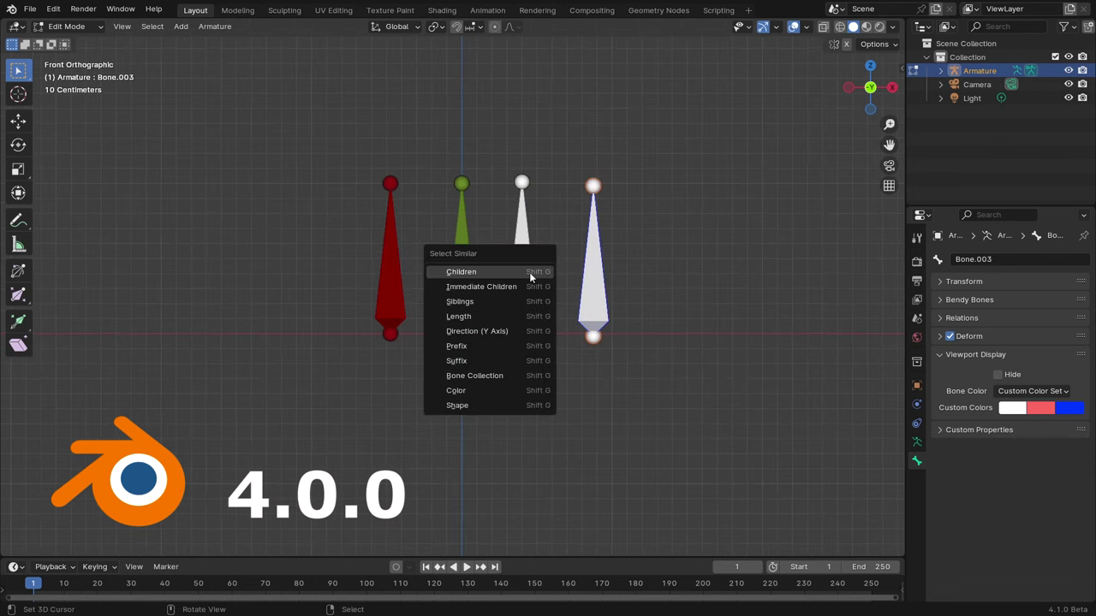
{"action": "left_click", "coordinate": [473, 391]}
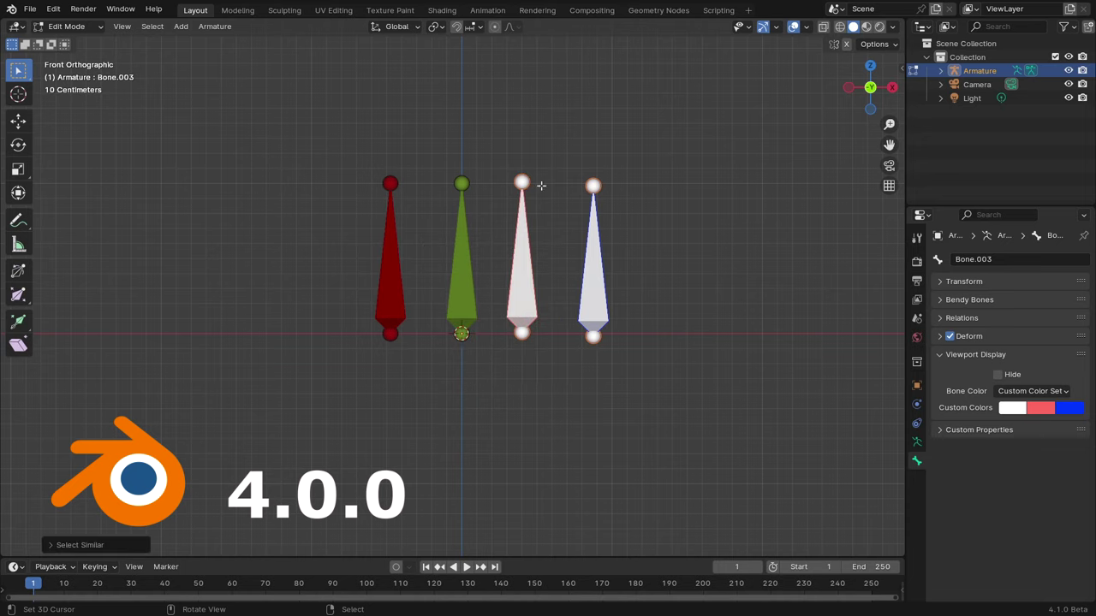
Copy the green bone to the far left, then select both green bones by similar color.
{"action": "left_click", "coordinate": [456, 279]}
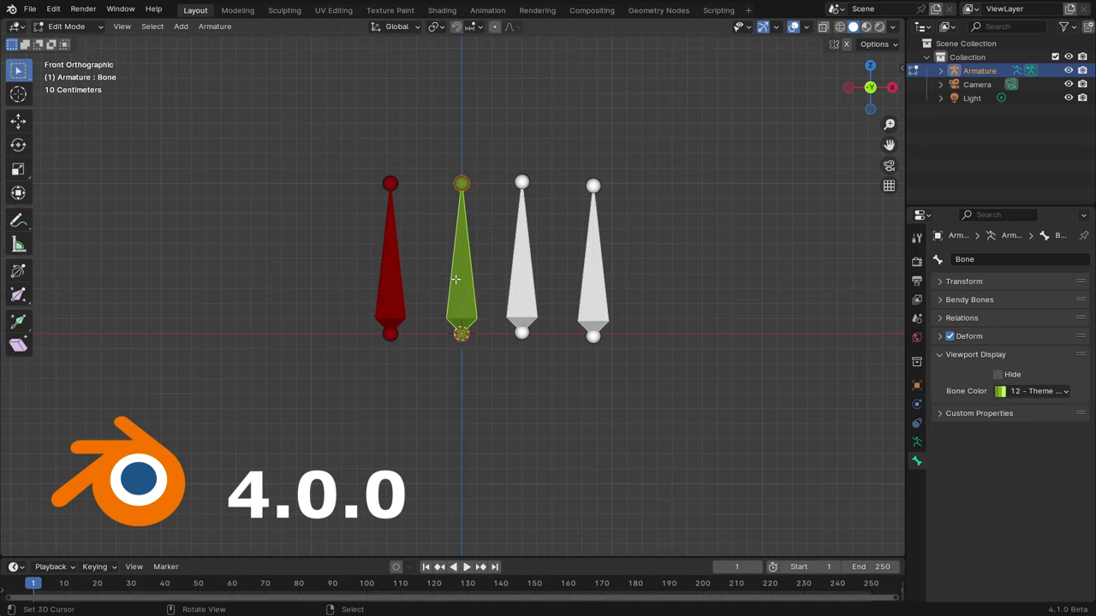
{"action": "key", "text": "shift+d"}
{"action": "left_click", "coordinate": [283, 277]}
{"action": "left_click", "coordinate": [460, 273]}
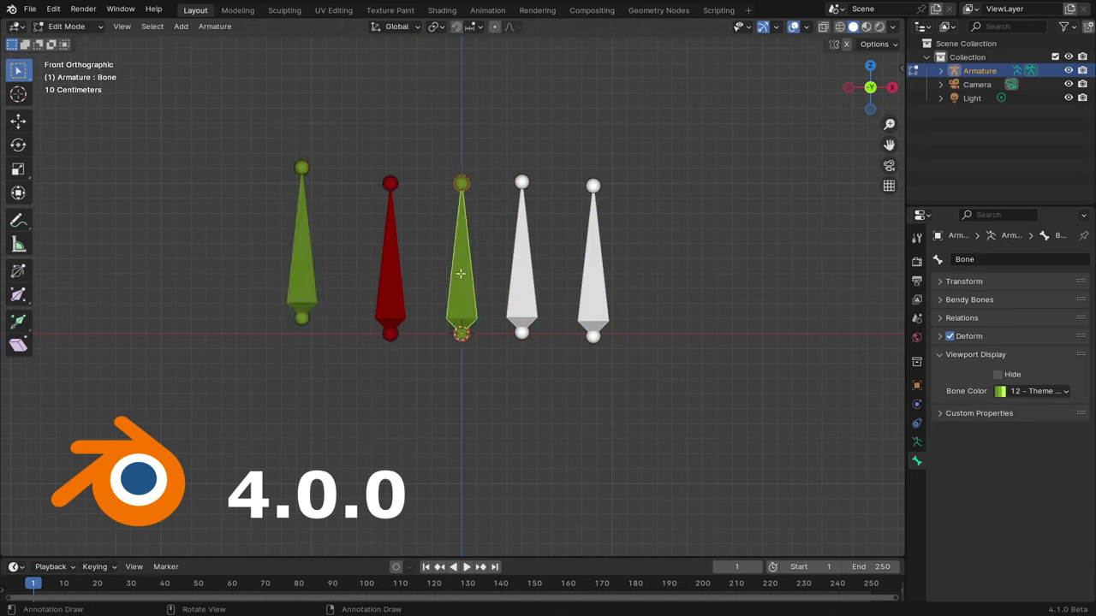
{"action": "key", "text": "shift+g"}
{"action": "left_click", "coordinate": [419, 275]}
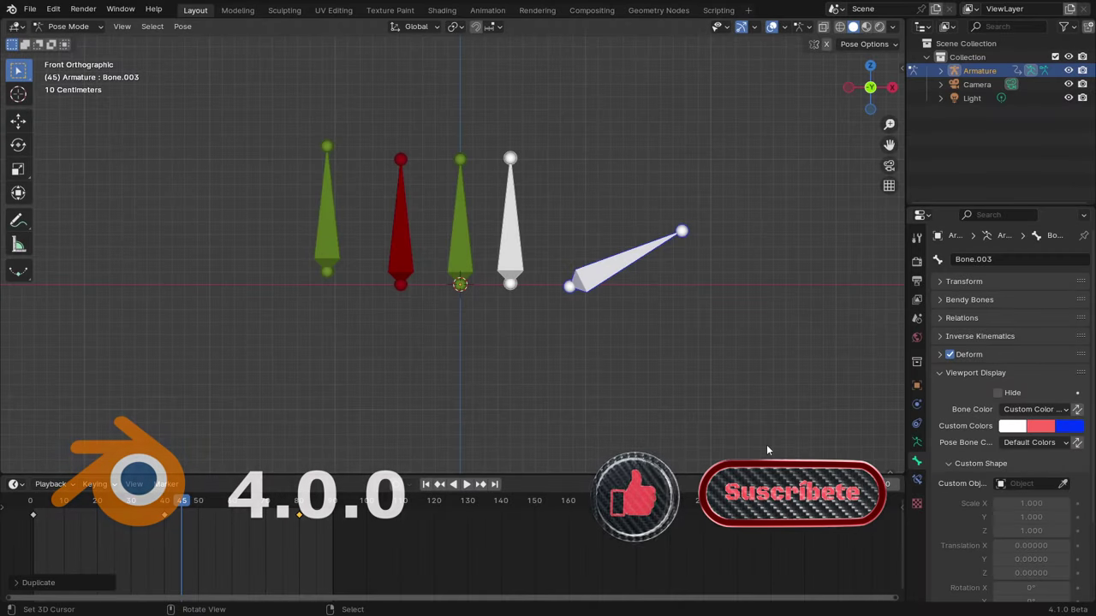
Show the armature data settings and play back the bone's swinging animation.
{"action": "left_click", "coordinate": [917, 442]}
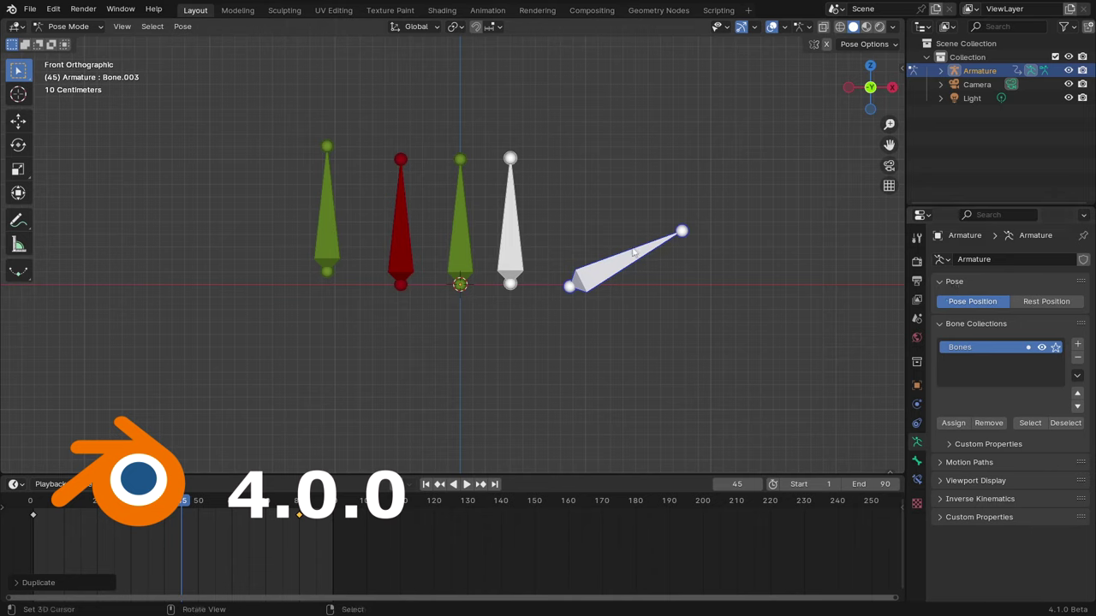
{"action": "key", "text": "space"}
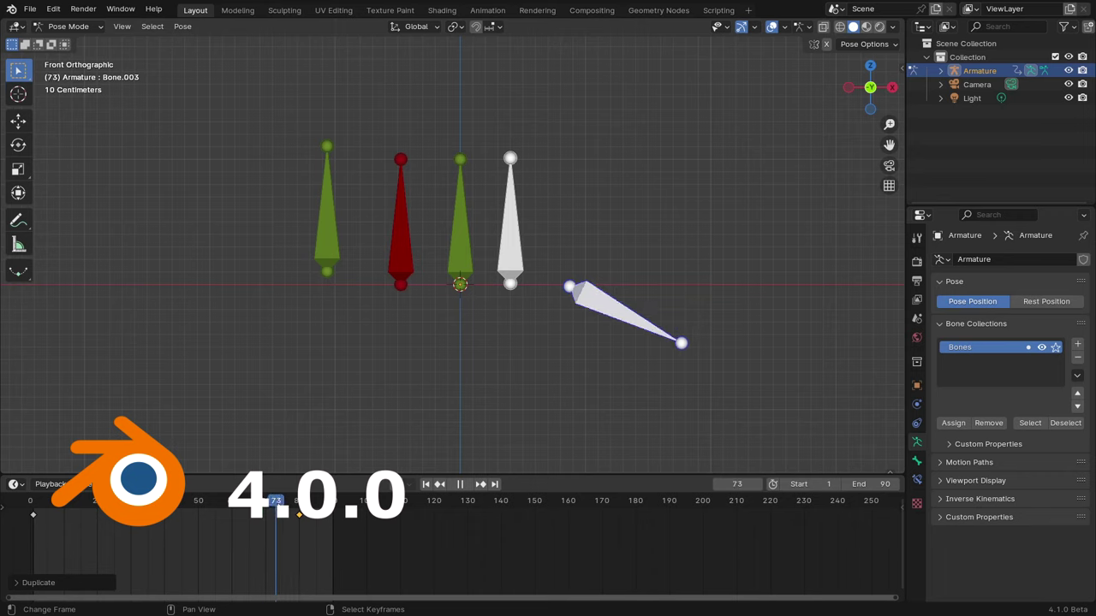
{"action": "key", "text": "space"}
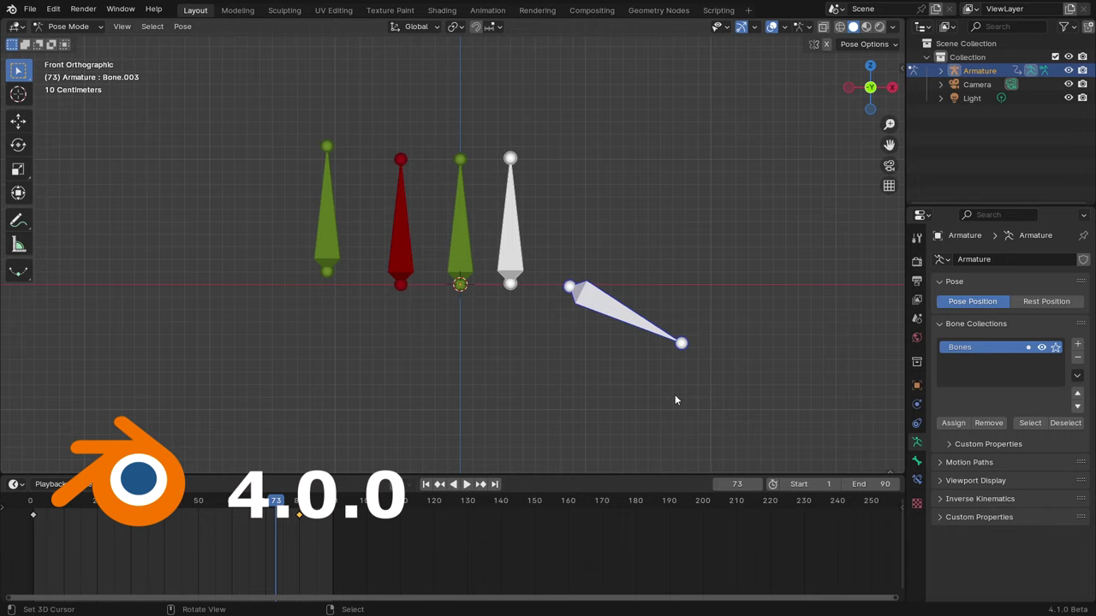
Toggle Rest Position, scrub to frame 85, replay the animation, and add a new bone collection.
{"action": "left_click", "coordinate": [1044, 302]}
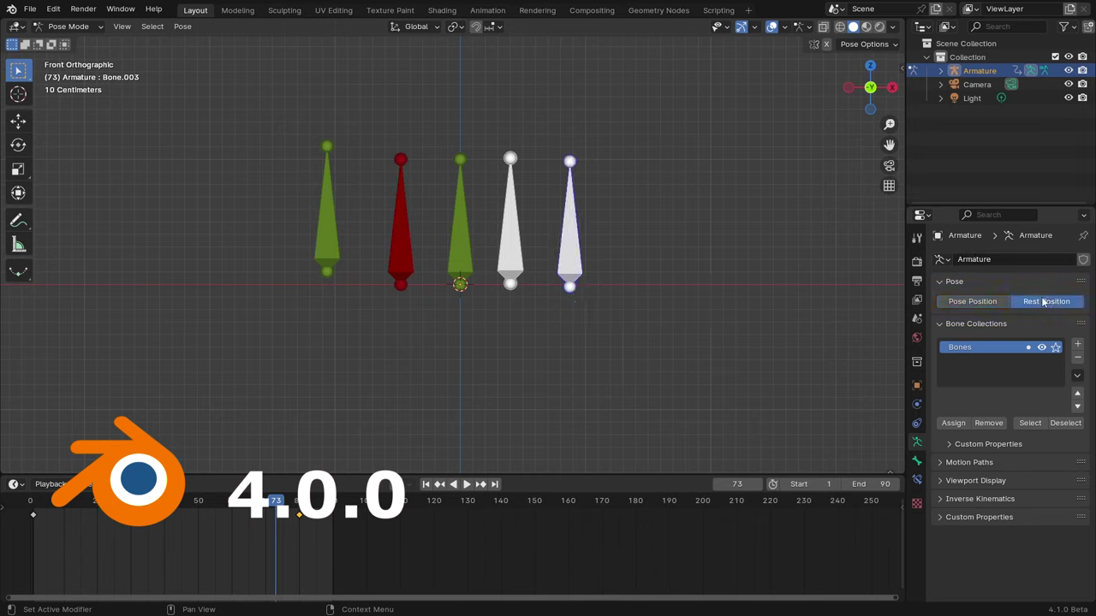
{"action": "left_click_drag", "start_coordinate": [188, 505], "coordinate": [311, 512]}
{"action": "key", "text": "space"}
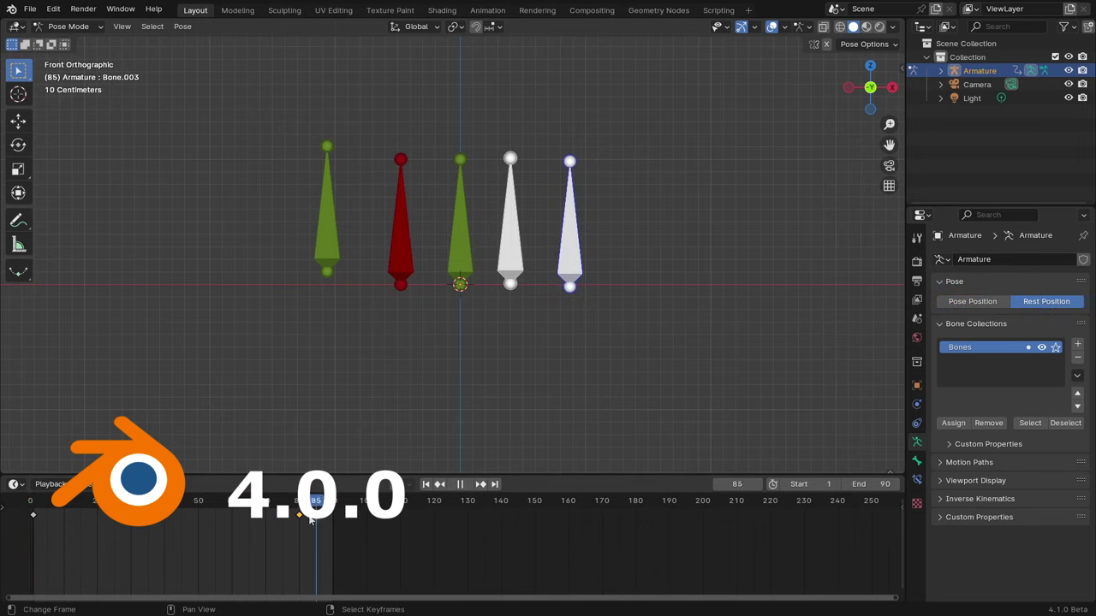
{"action": "key", "text": "space"}
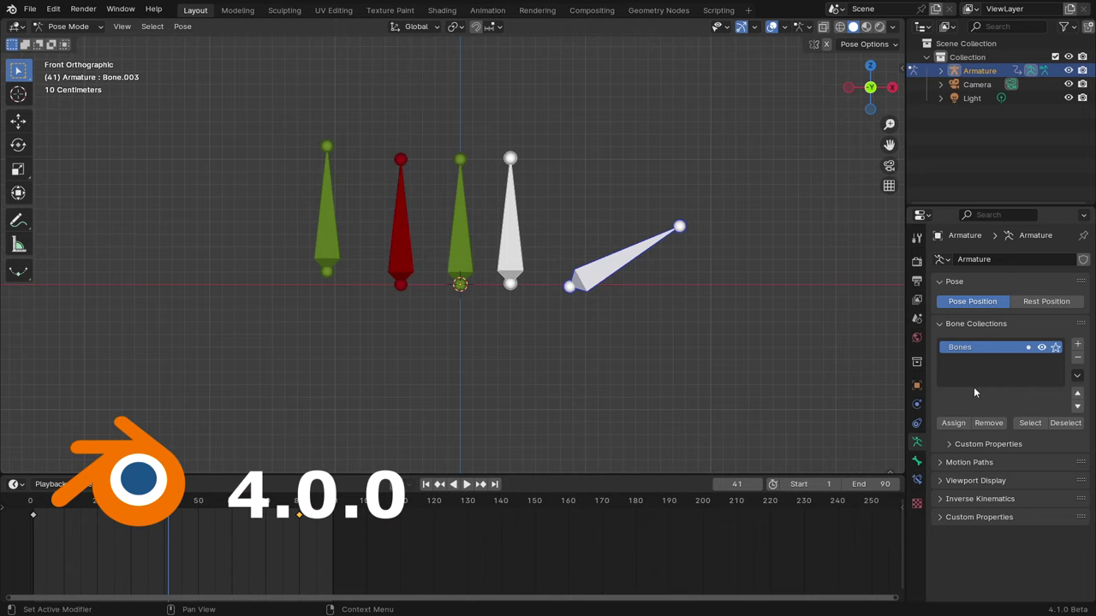
{"action": "left_click", "coordinate": [1077, 344]}
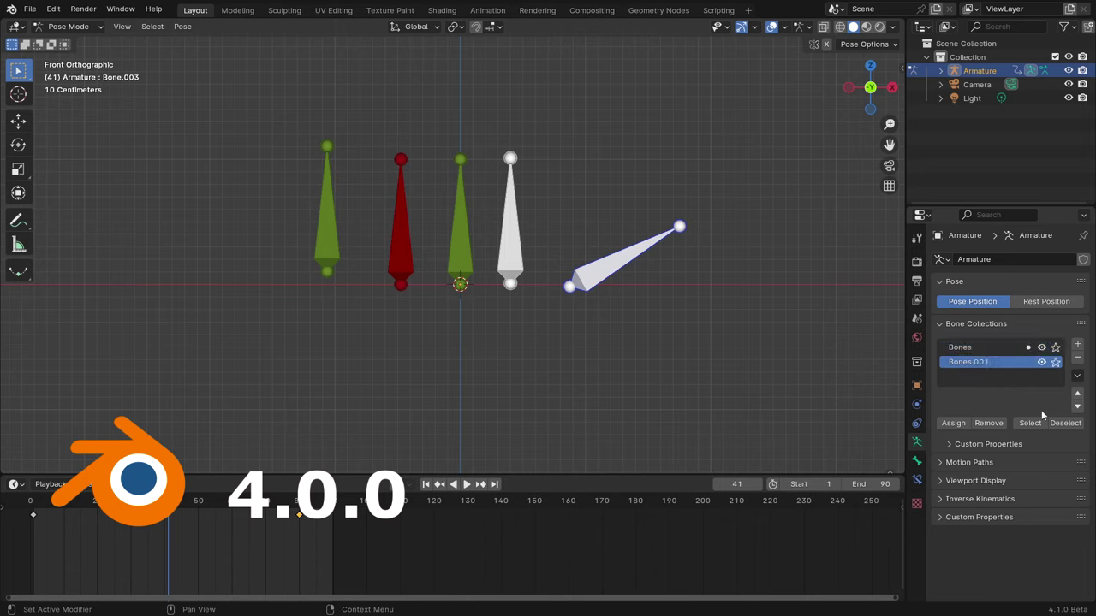
Re-add the new bone collection and name it 'COLLECTION'.
{"action": "left_click", "coordinate": [968, 349]}
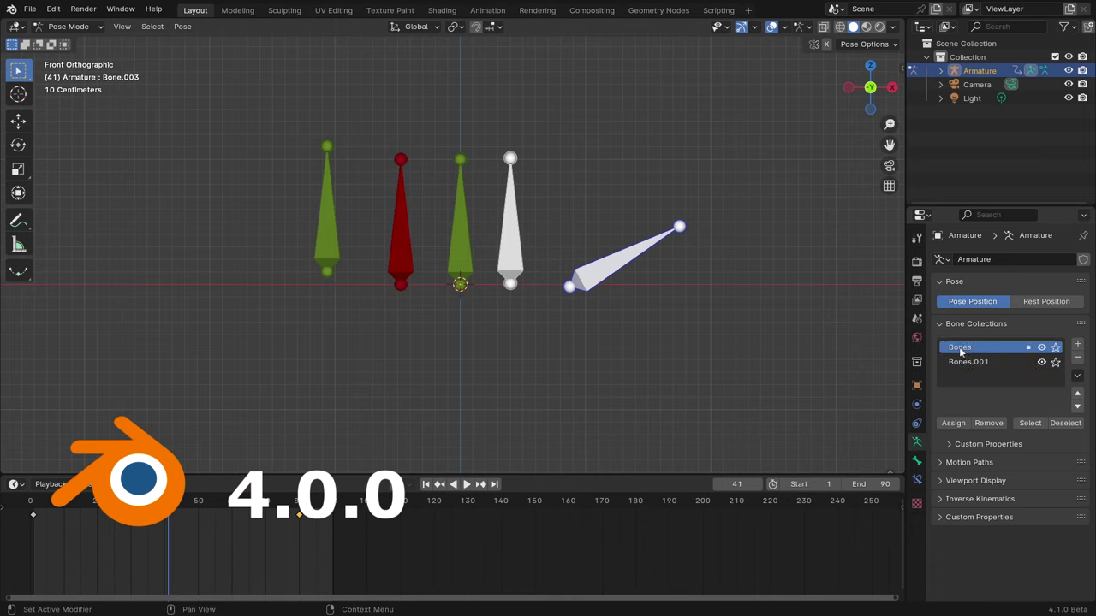
{"action": "key", "text": "ctrl+z"}
{"action": "left_click", "coordinate": [1078, 345]}
{"action": "double_click", "coordinate": [982, 363]}
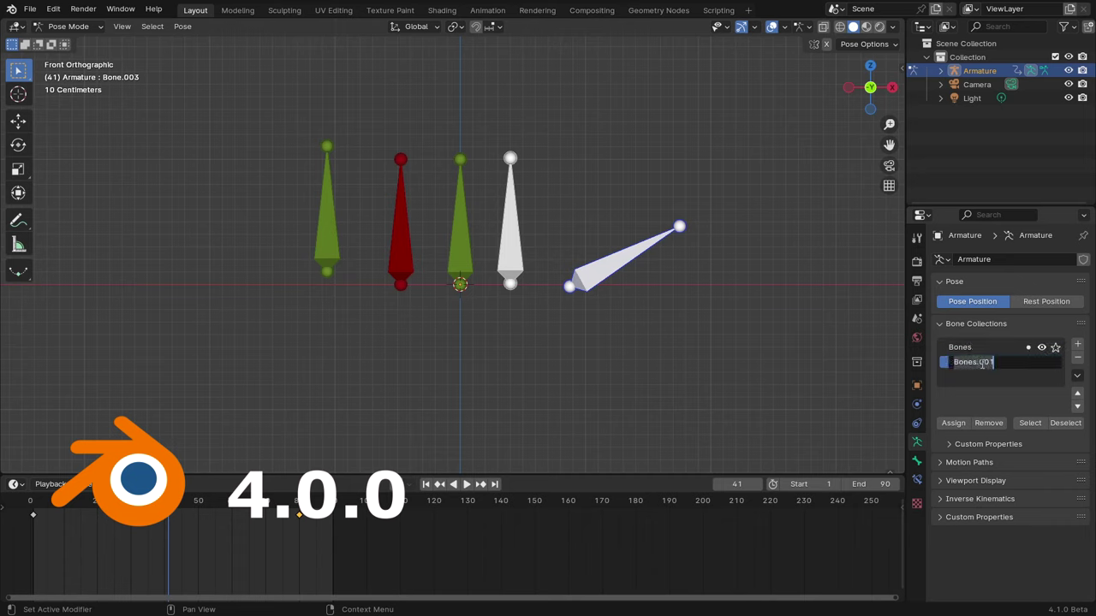
{"action": "type", "text": "COLLECTION"}
{"action": "key", "text": "Return"}
Rename the collection to 1, then hide and re-show the Bones collection.
{"action": "double_click", "coordinate": [982, 364]}
{"action": "key", "text": "BackSpace"}
{"action": "key", "text": "Return"}
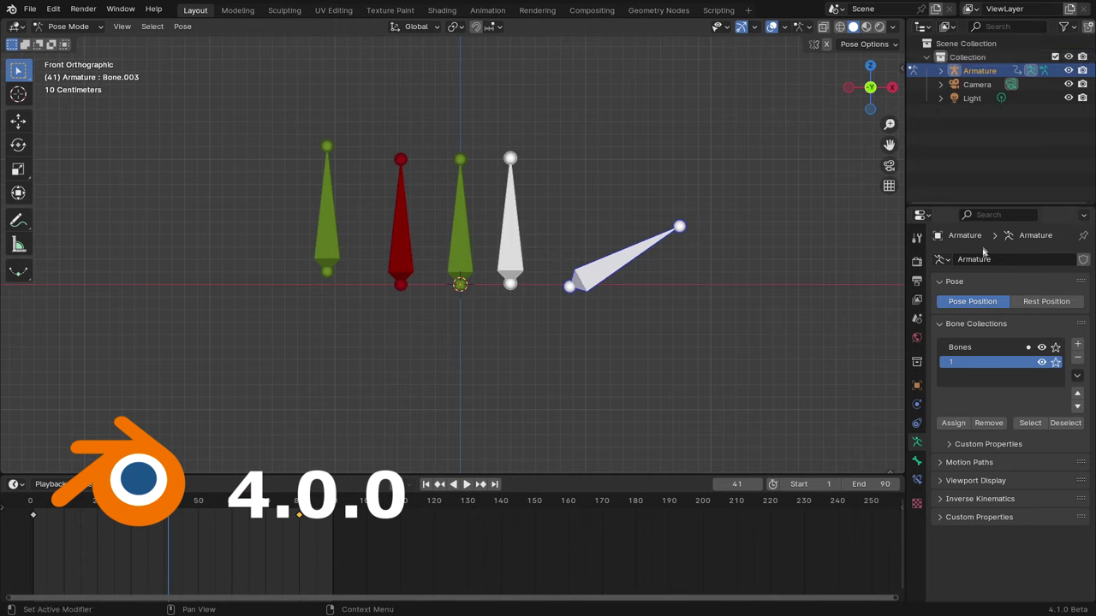
{"action": "left_click", "coordinate": [962, 350]}
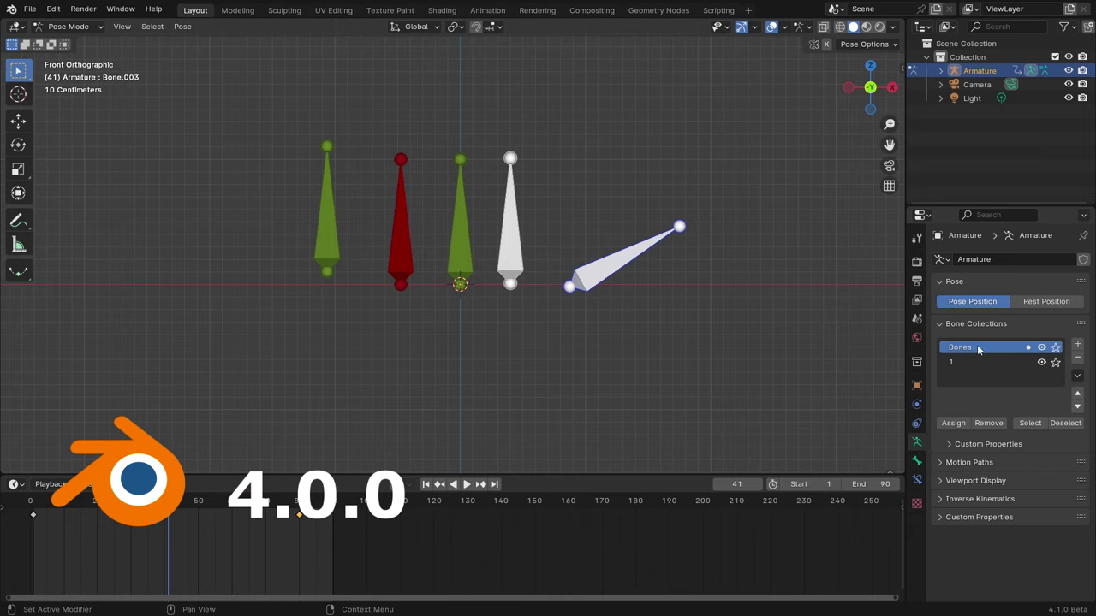
{"action": "left_click", "coordinate": [1042, 347]}
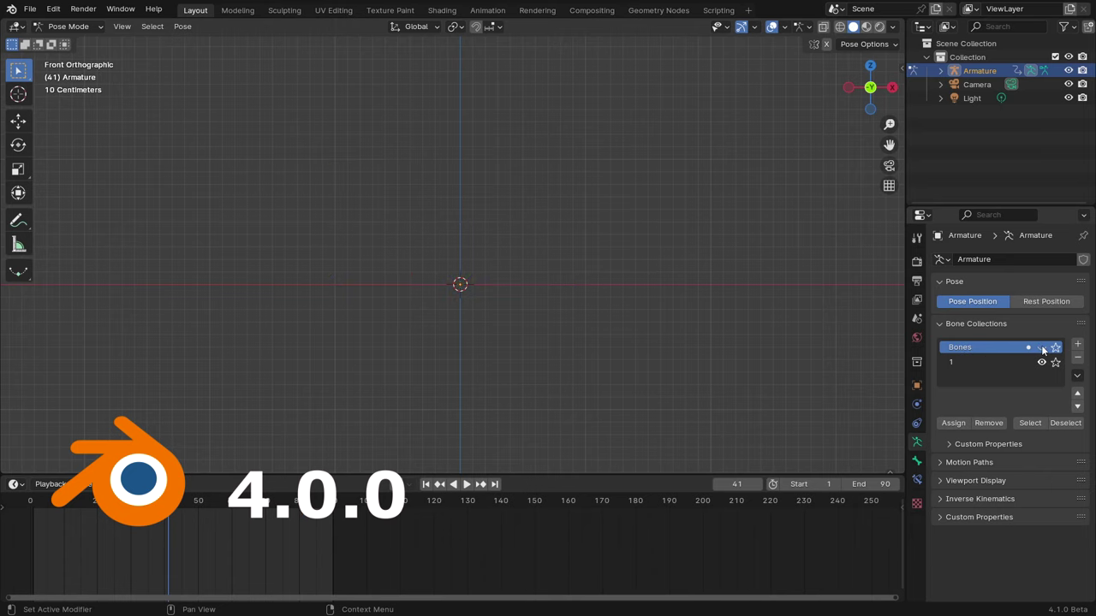
{"action": "left_click", "coordinate": [1042, 348]}
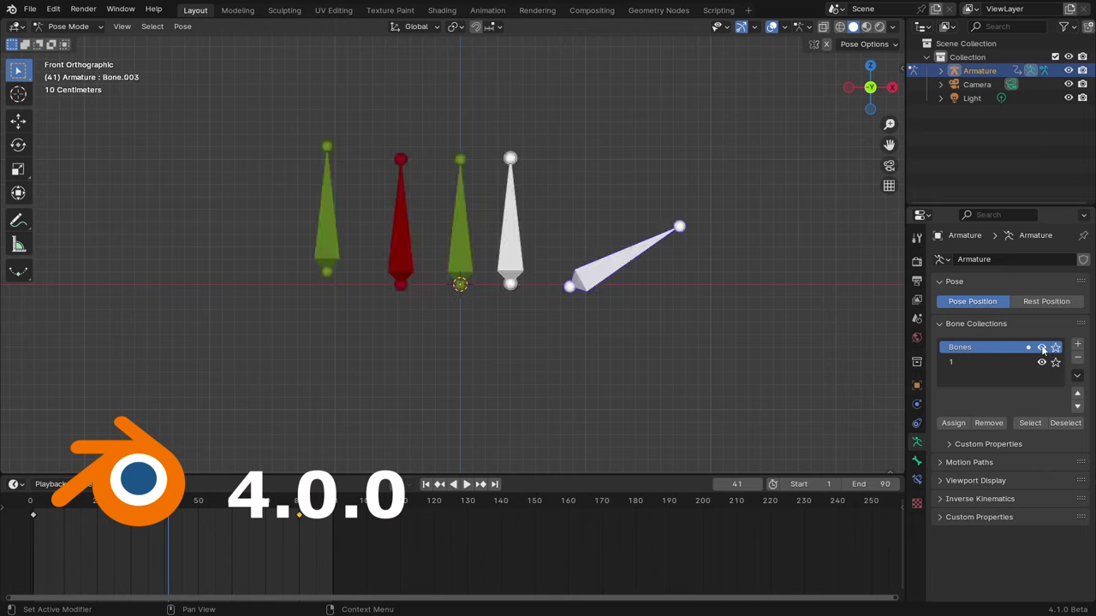
Move the upright white bone Bone.001 into bone collection 1.
{"action": "left_click", "coordinate": [973, 362]}
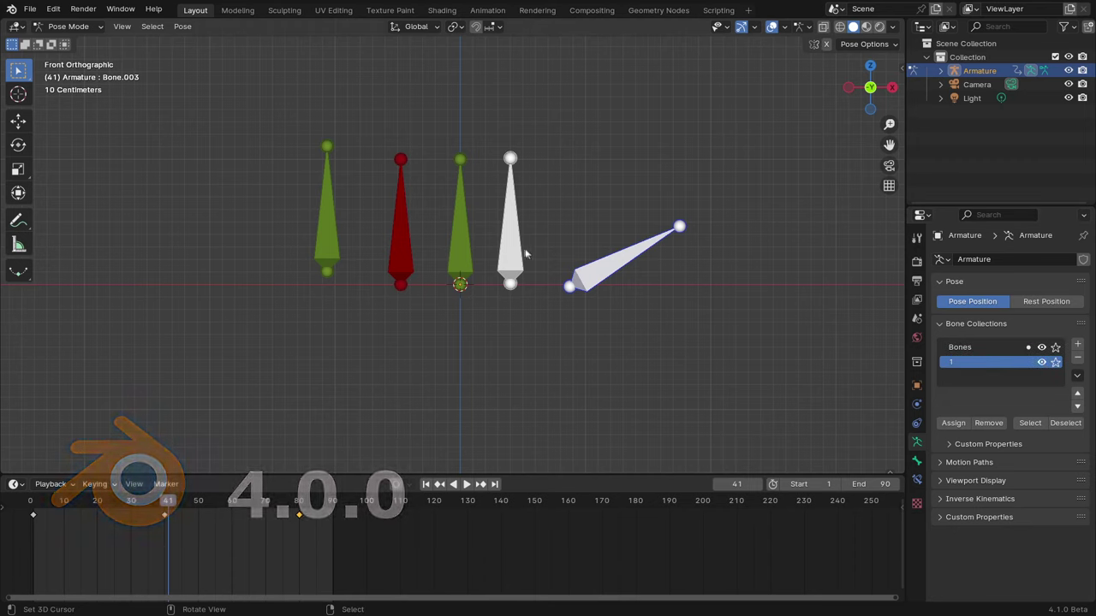
{"action": "left_click", "coordinate": [513, 250], "text": "shift"}
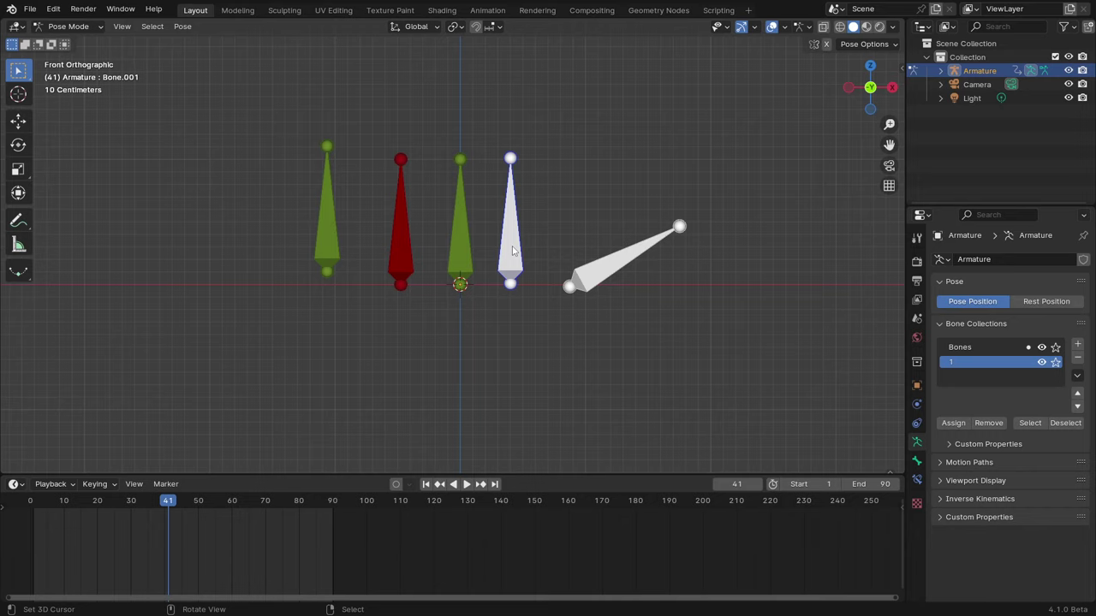
{"action": "key", "text": "m"}
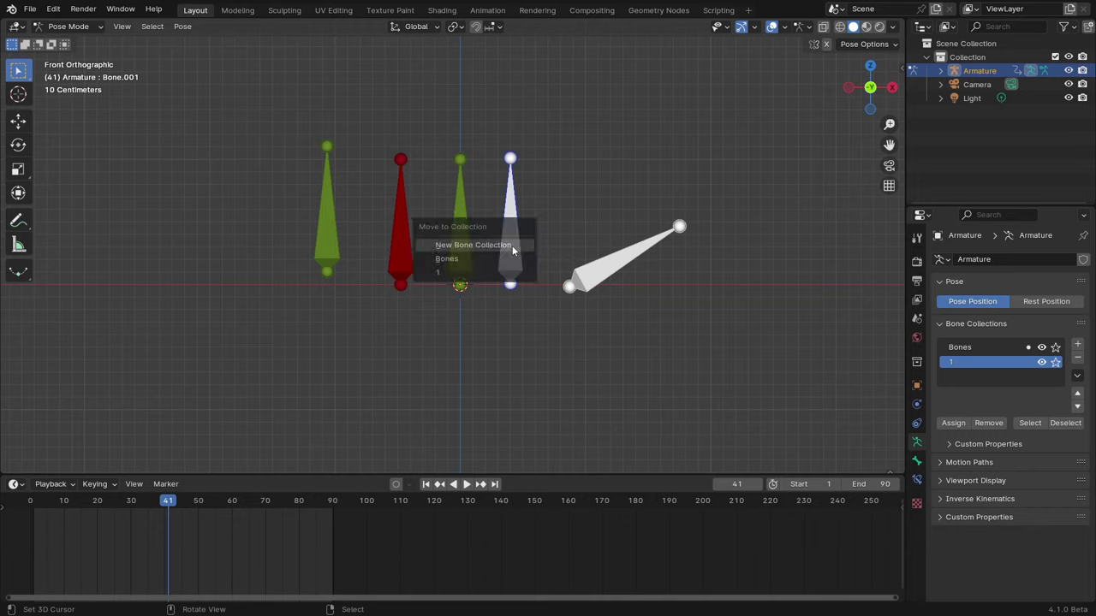
{"action": "left_click", "coordinate": [442, 271]}
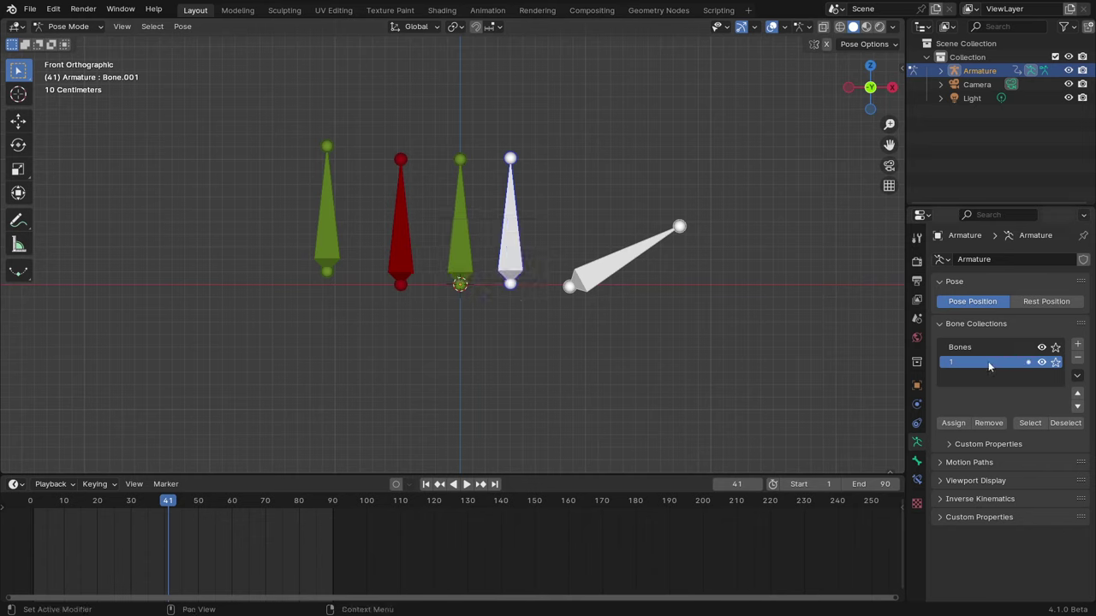
Toggle bone collection 1's visibility off and on to hide its bone.
{"action": "left_click", "coordinate": [1041, 363]}
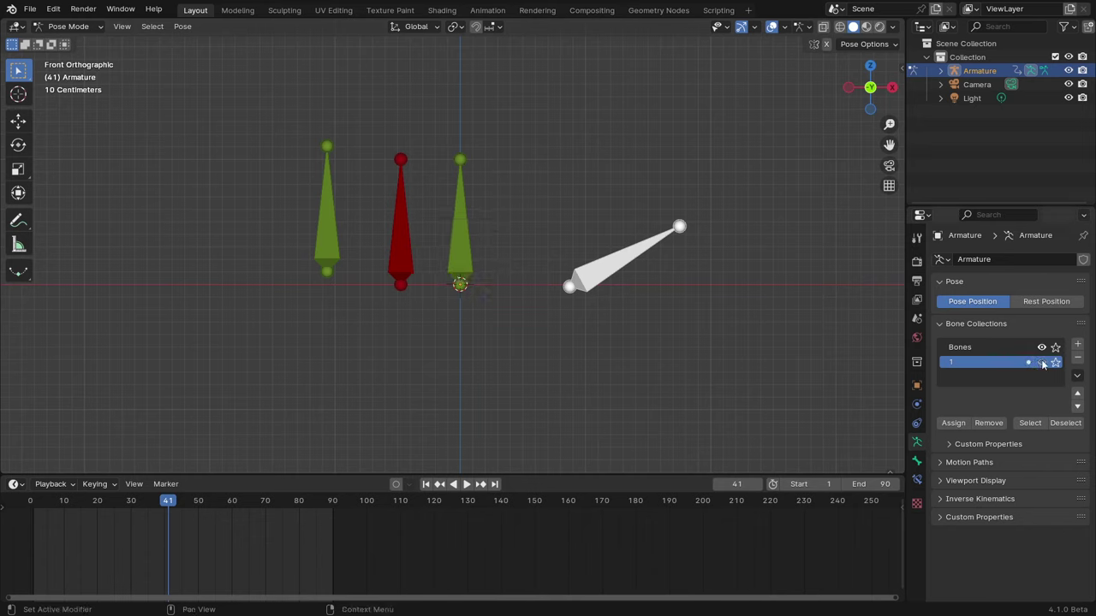
{"action": "left_click", "coordinate": [1042, 363]}
{"action": "left_click", "coordinate": [1042, 363]}
{"action": "left_click", "coordinate": [1042, 363]}
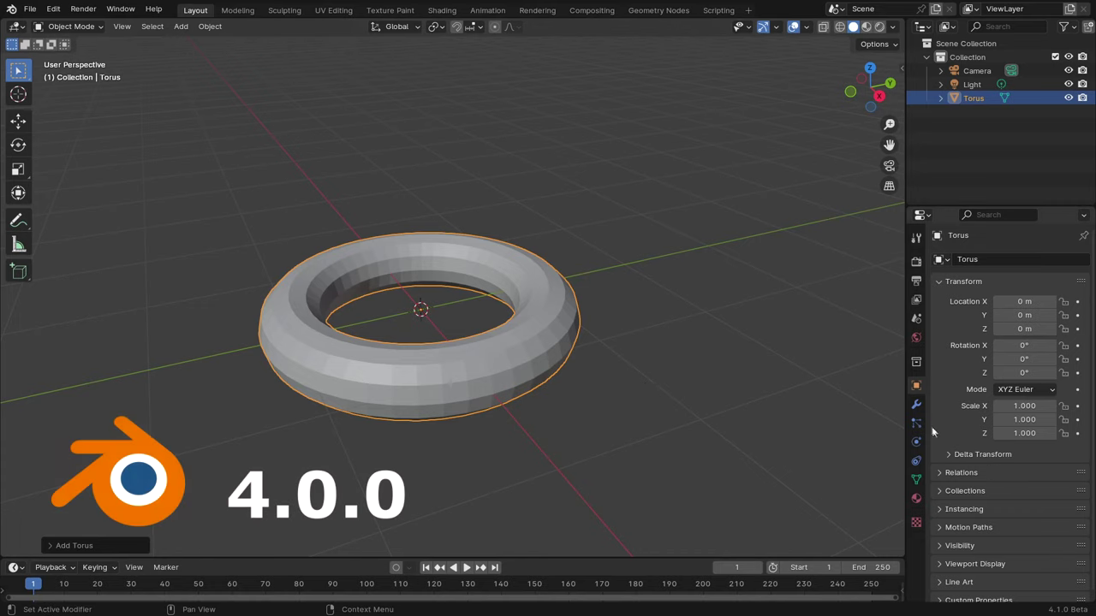
Show the torus's modifier properties and bring up the Add Modifier menu.
{"action": "left_click", "coordinate": [917, 406]}
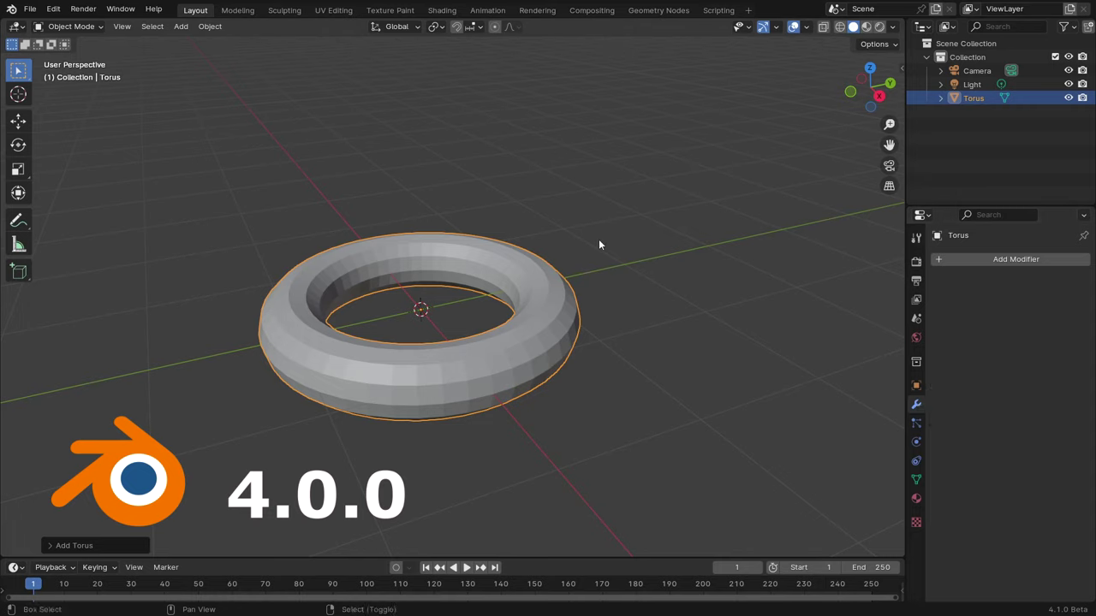
{"action": "key", "text": "shift+a"}
{"action": "key", "text": "shift+a"}
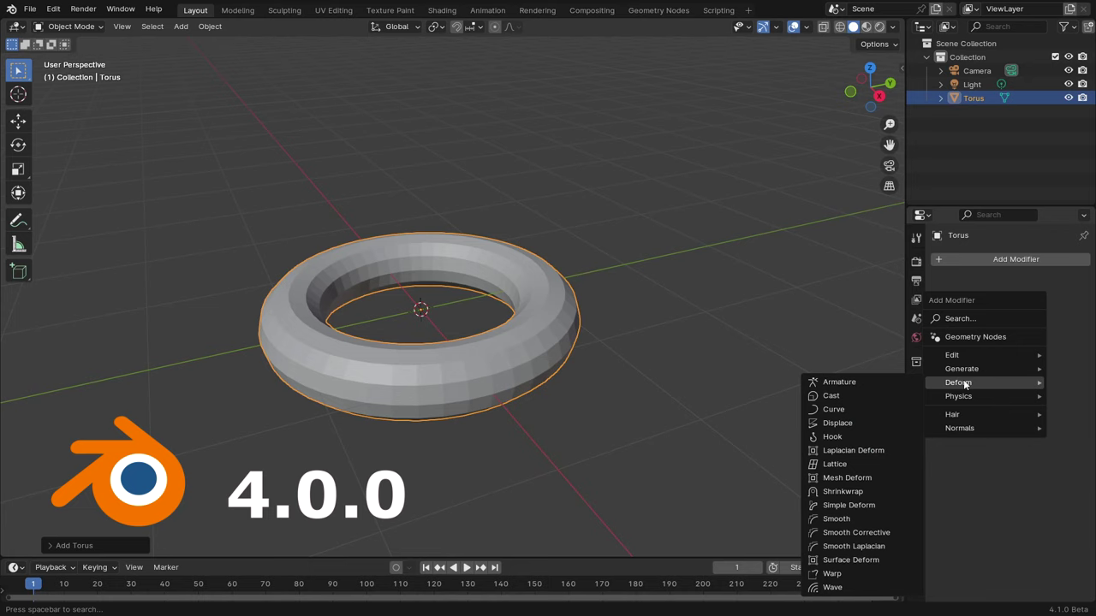
{"action": "mouse_move", "coordinate": [962, 368]}
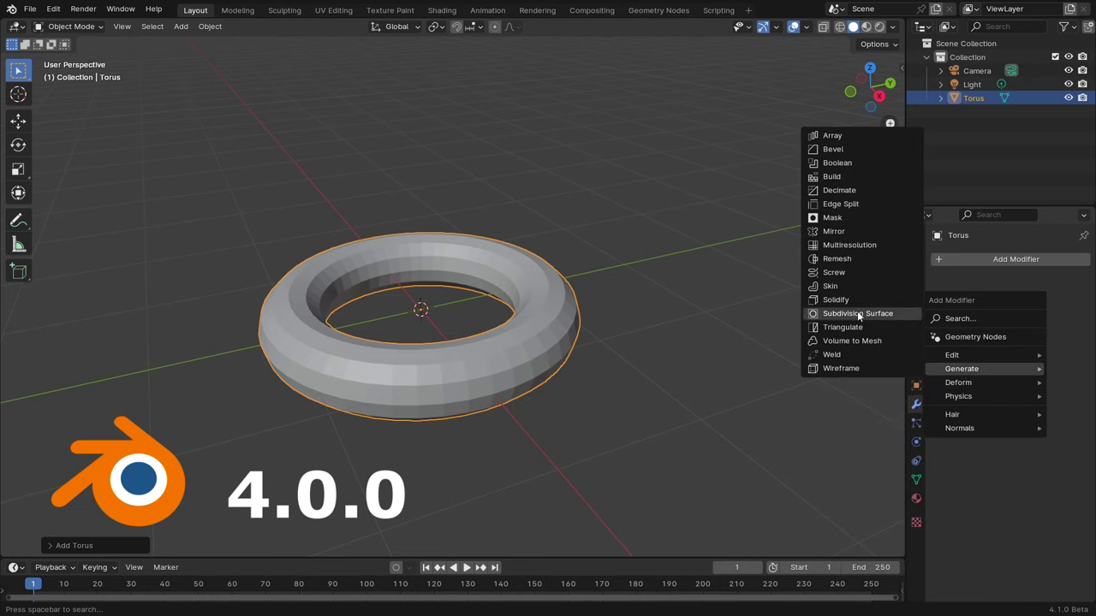
Add a Subdivision Surface modifier to the torus, inspect it, and enter Weight Paint mode.
{"action": "left_click", "coordinate": [858, 313]}
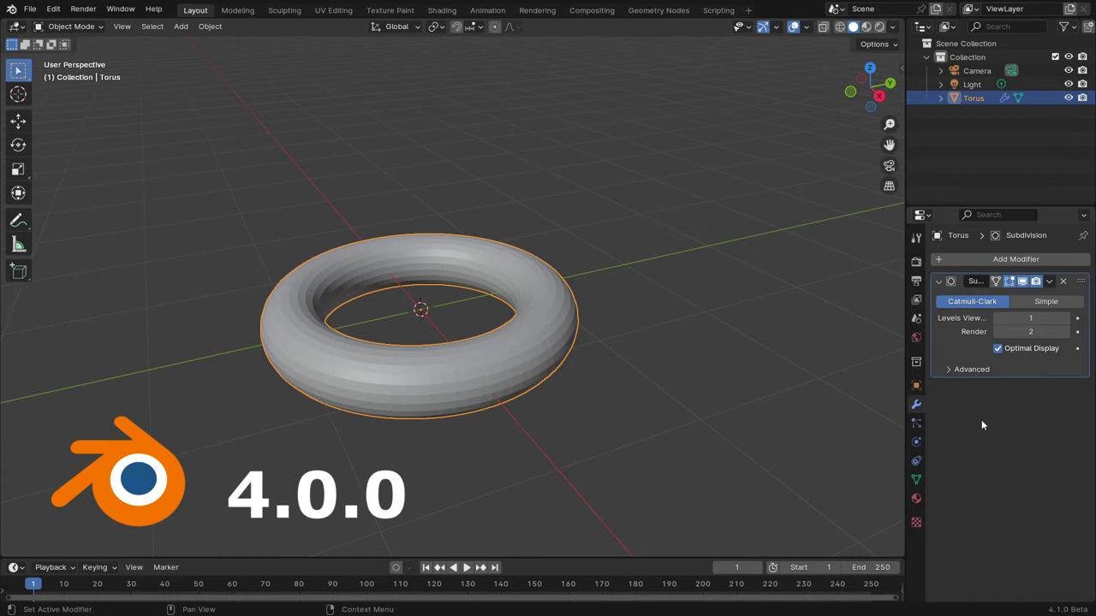
{"action": "middle_click_drag", "start_coordinate": [667, 317], "coordinate": [582, 292]}
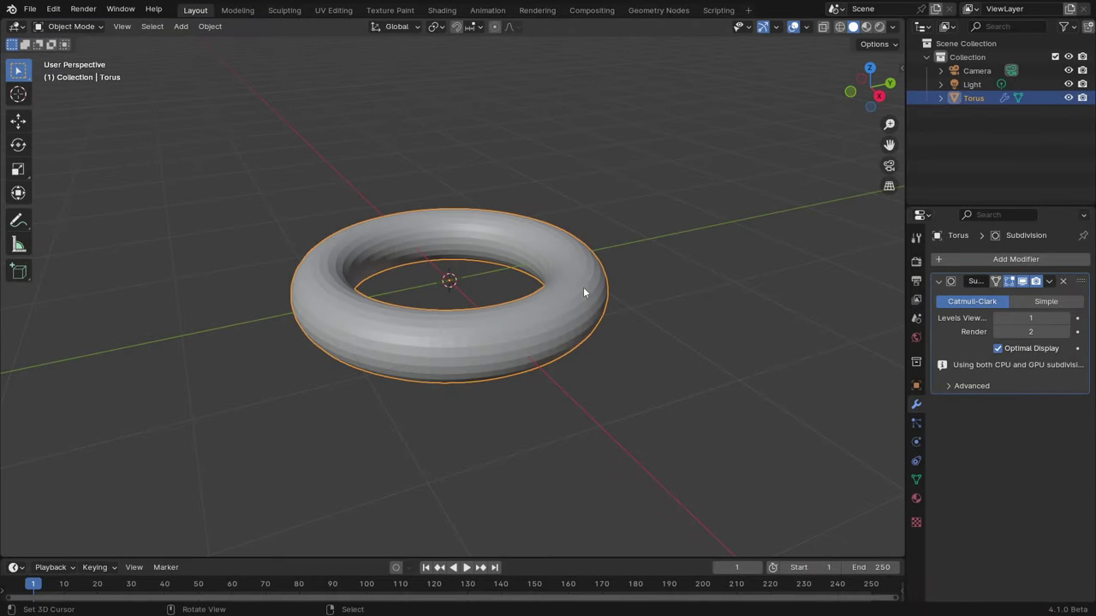
{"action": "scroll", "coordinate": [405, 199], "scroll_direction": "up", "scroll_amount": 3}
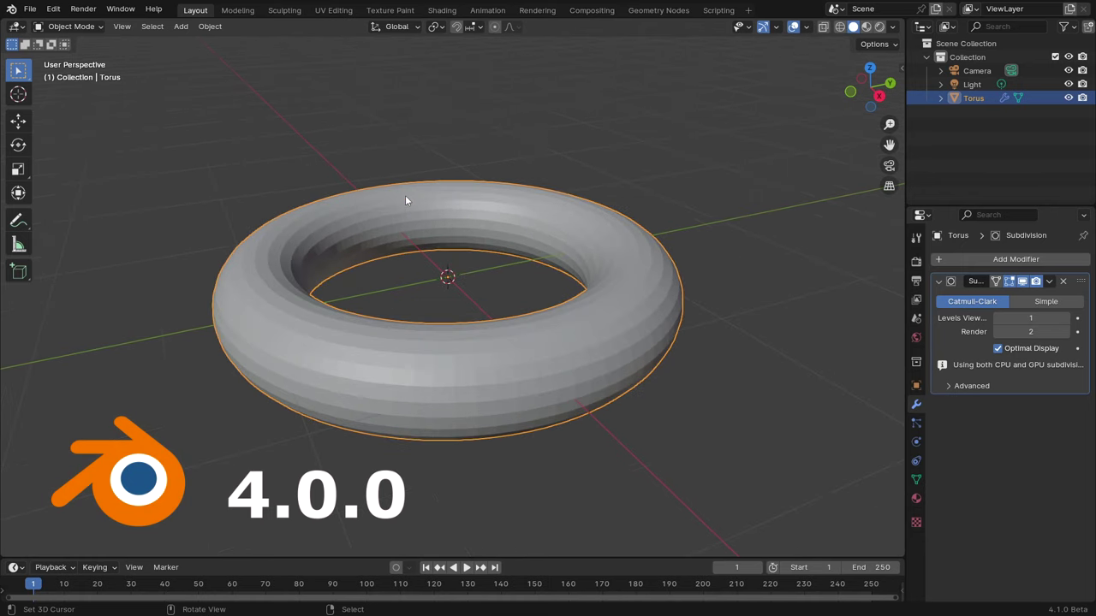
{"action": "scroll", "coordinate": [477, 211], "scroll_direction": "down", "scroll_amount": 2}
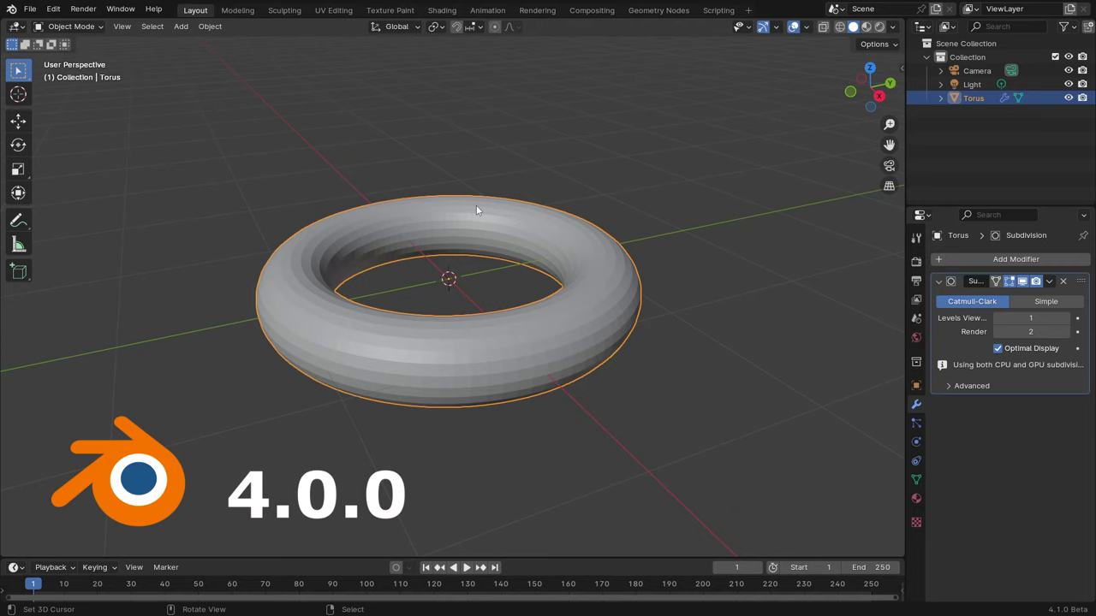
{"action": "left_click", "coordinate": [72, 27]}
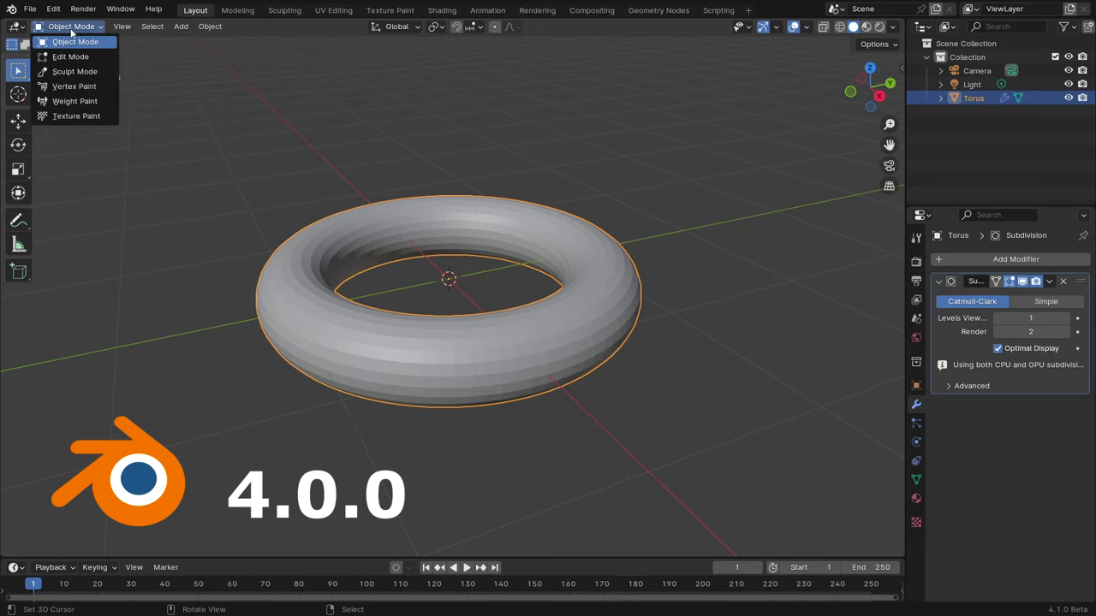
{"action": "left_click", "coordinate": [75, 101]}
Paint strokes on the torus, then fill every vertex with full 1.0 weight via Ctrl+X.
{"action": "left_click_drag", "start_coordinate": [572, 319], "coordinate": [446, 341]}
{"action": "mouse_move", "coordinate": [558, 276]}
{"action": "left_mouse_down"}
{"action": "mouse_move", "coordinate": [476, 237]}
{"action": "mouse_move", "coordinate": [351, 252]}
{"action": "mouse_move", "coordinate": [355, 334]}
{"action": "mouse_move", "coordinate": [463, 343]}
{"action": "left_mouse_up"}
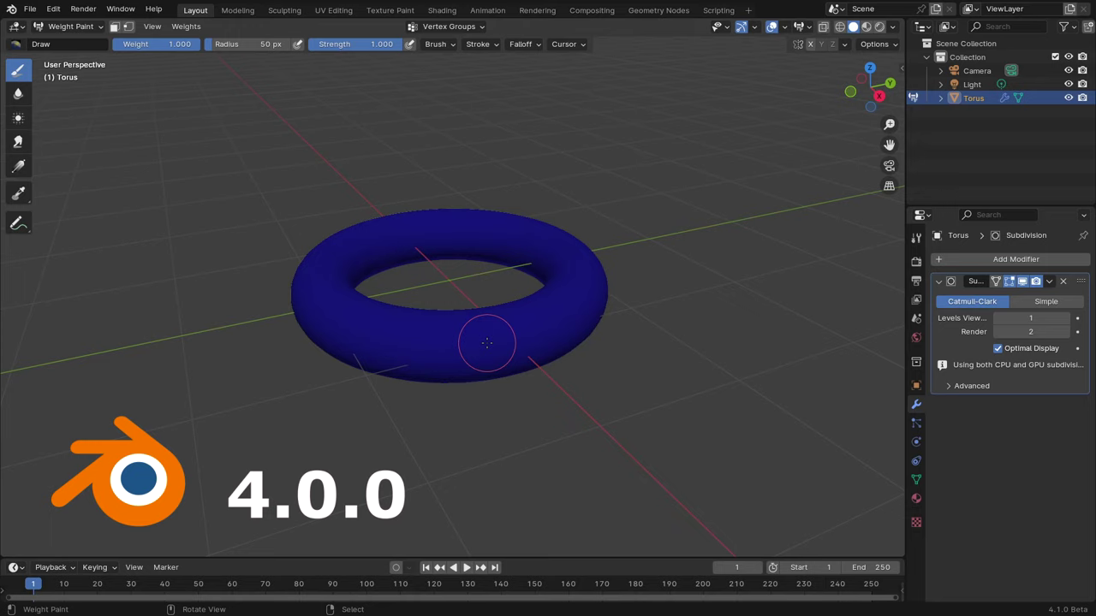
{"action": "key", "text": "ctrl+x"}
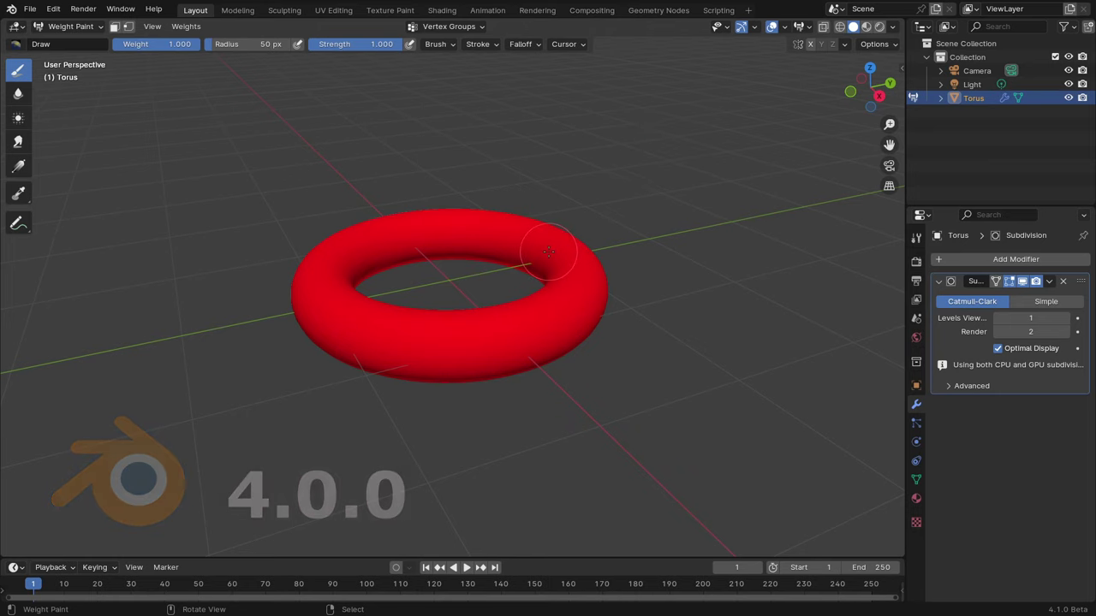
{"action": "key", "text": "KP_1"}
Return to Object Mode and add an armature at the origin.
{"action": "left_click", "coordinate": [68, 25]}
{"action": "left_click", "coordinate": [70, 37]}
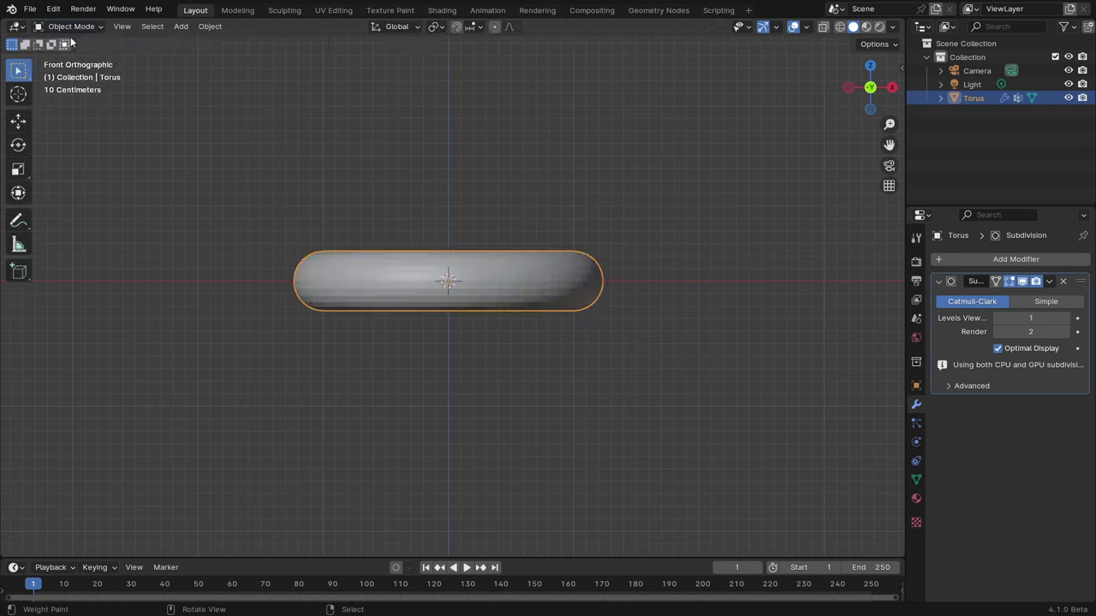
{"action": "key", "text": "shift+a"}
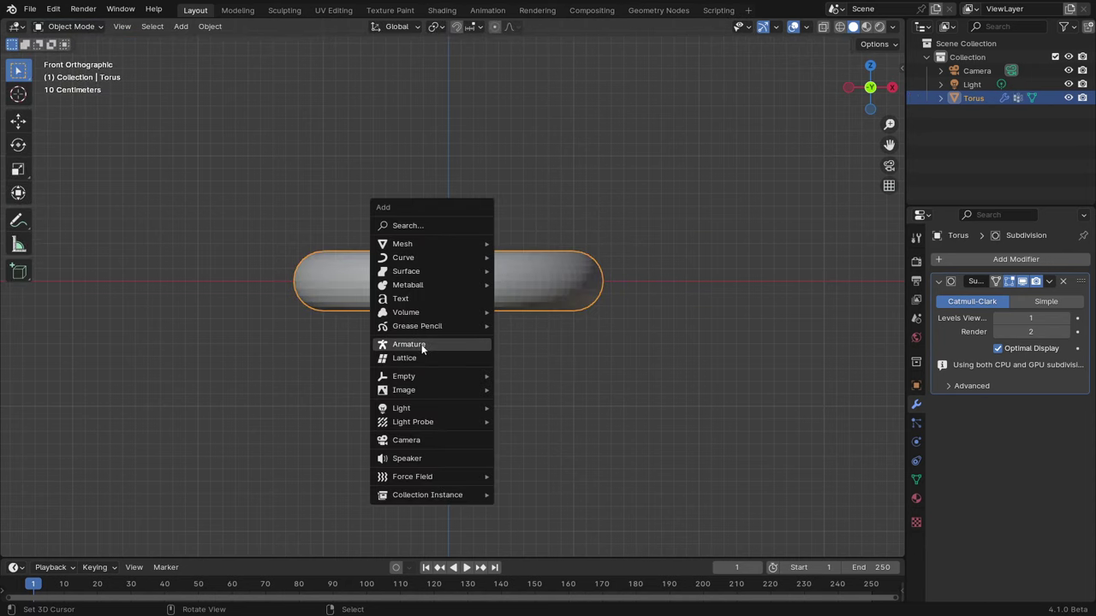
{"action": "left_click", "coordinate": [422, 345]}
{"action": "mouse_move", "coordinate": [421, 345]}
{"action": "middle_mouse_down"}
{"action": "mouse_move", "coordinate": [509, 278]}
{"action": "mouse_move", "coordinate": [512, 291]}
{"action": "middle_mouse_up"}
Parent the torus to the armature with automatic weights, leaving only the armature selected.
{"action": "left_click", "coordinate": [515, 239]}
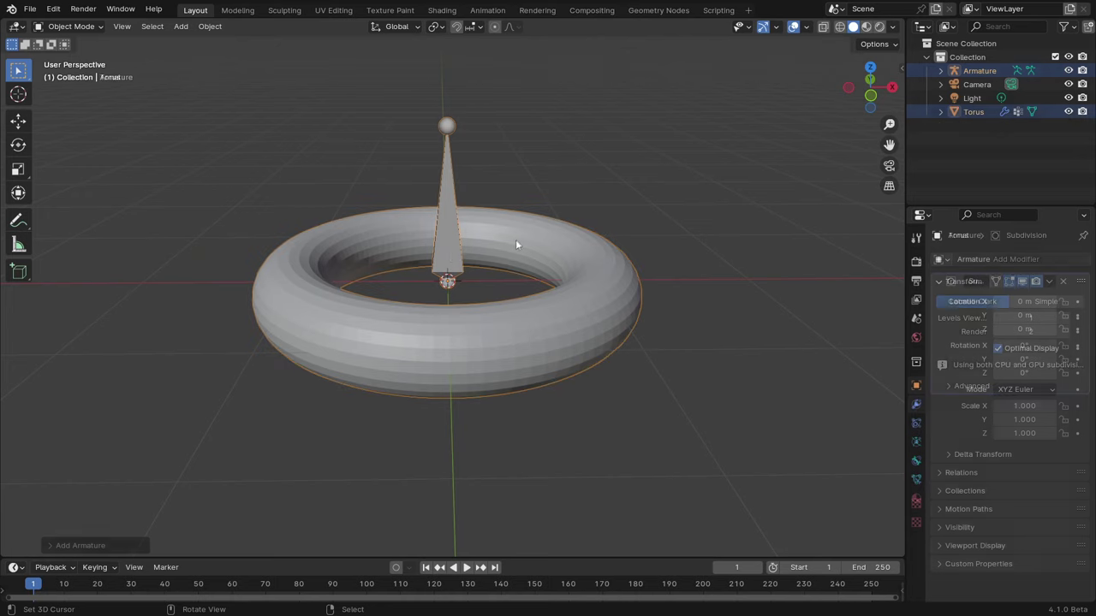
{"action": "left_click", "coordinate": [449, 226], "text": "shift"}
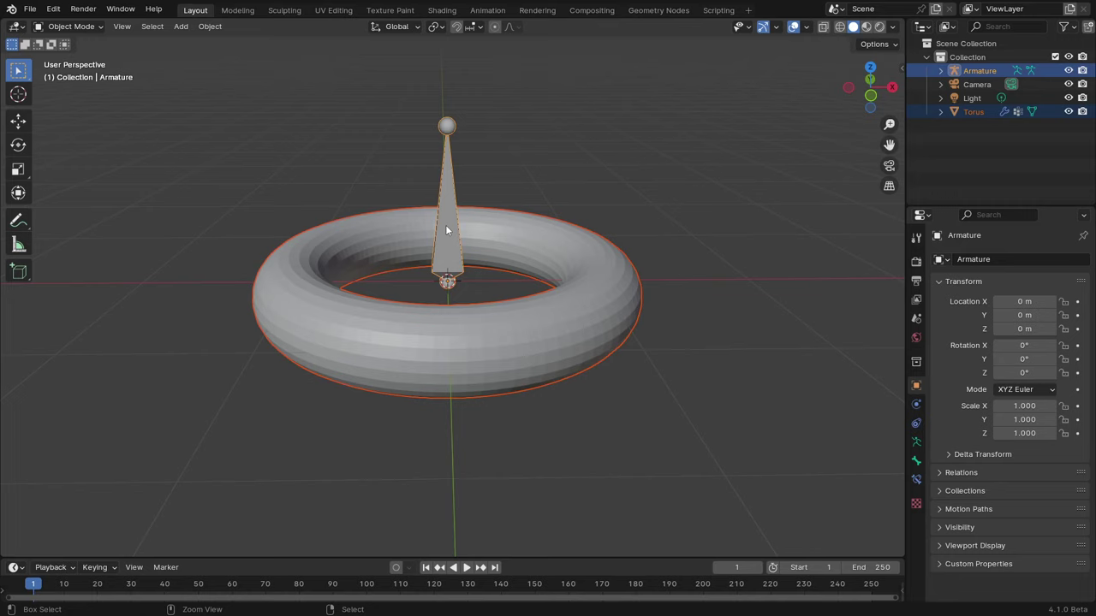
{"action": "key", "text": "ctrl+p"}
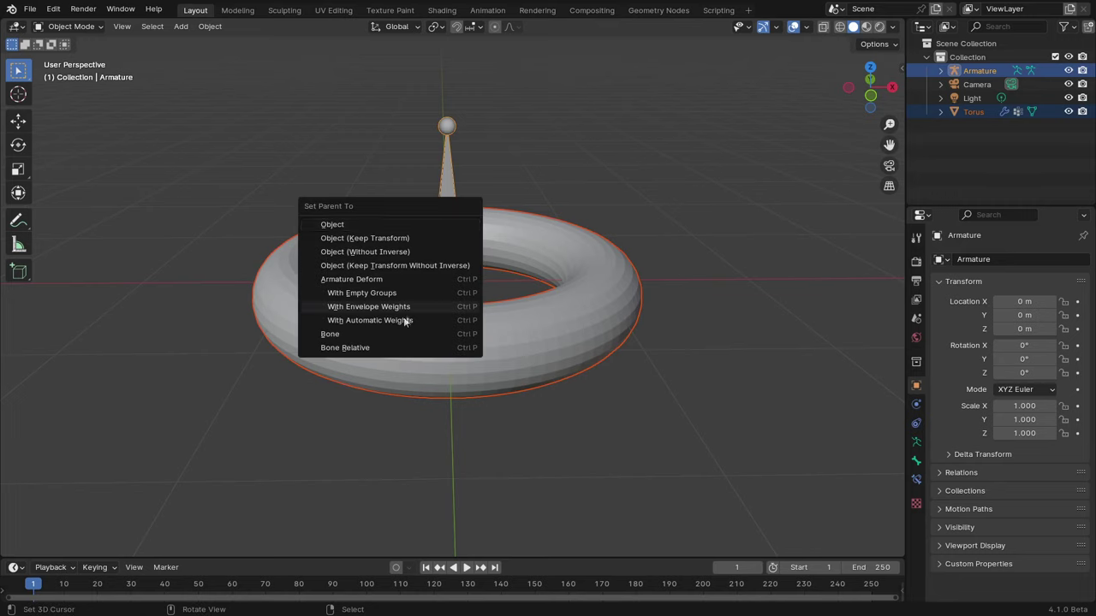
{"action": "left_click", "coordinate": [404, 322]}
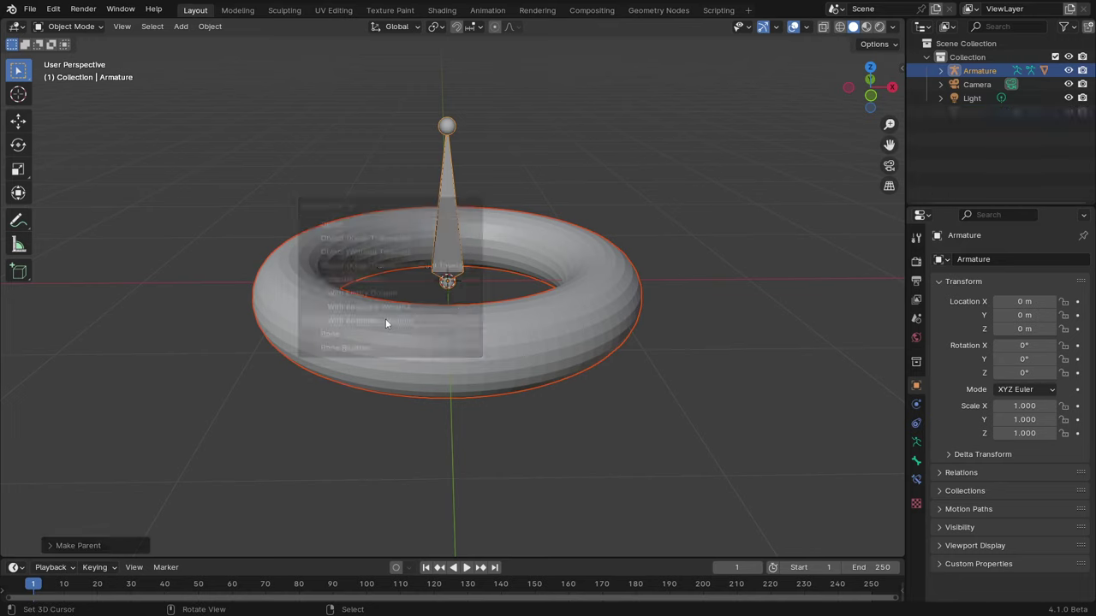
{"action": "left_click", "coordinate": [449, 237]}
{"action": "left_click", "coordinate": [446, 195]}
In Pose Mode, select the bone and briefly try rotating it.
{"action": "left_click", "coordinate": [71, 26]}
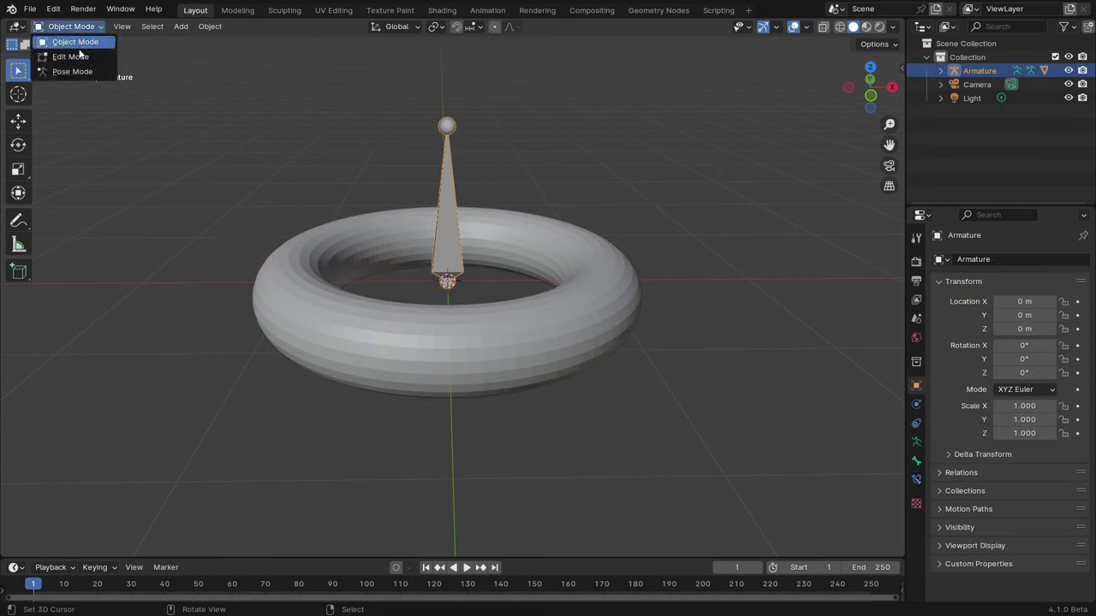
{"action": "left_click", "coordinate": [73, 71]}
{"action": "left_click", "coordinate": [460, 209]}
{"action": "key", "text": "r"}
In Edit Mode, subdivide the bone into two stacked bones.
{"action": "key", "text": "Tab"}
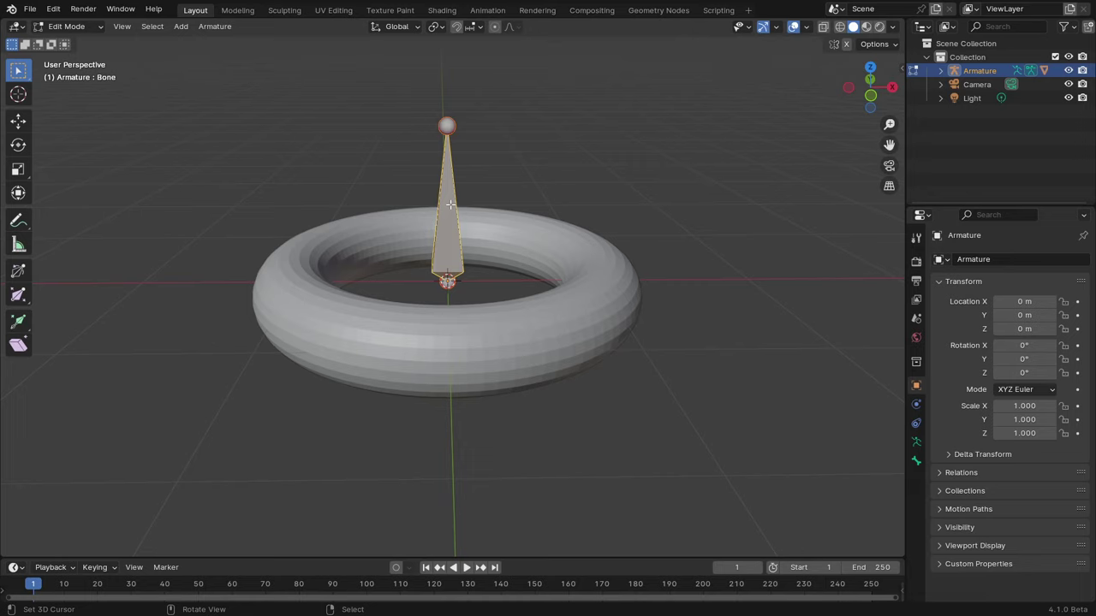
{"action": "right_click", "coordinate": [451, 203]}
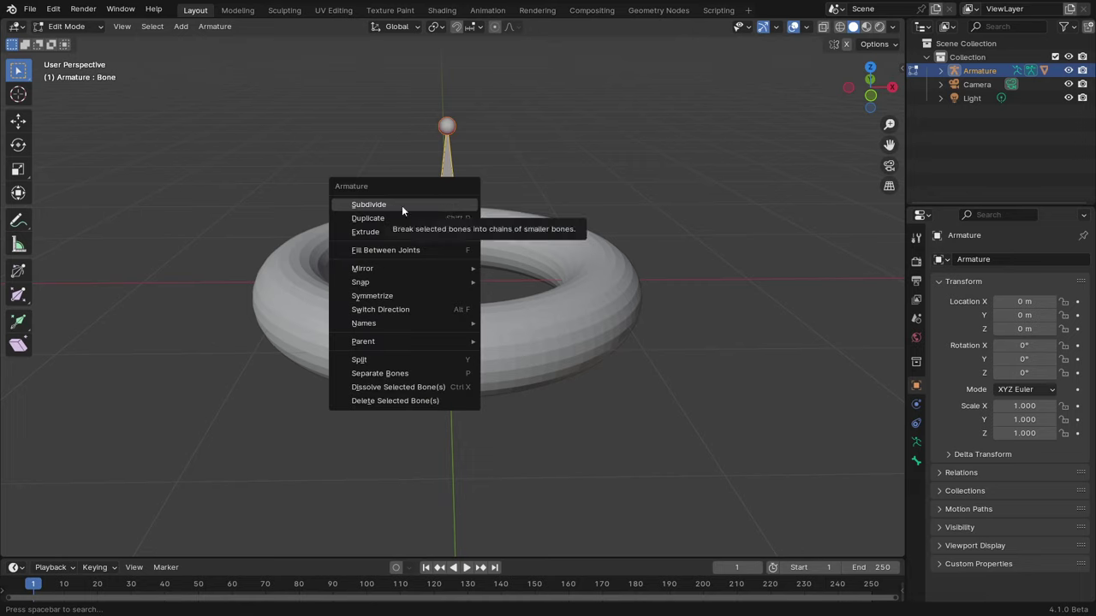
{"action": "left_click", "coordinate": [402, 206]}
{"action": "left_click", "coordinate": [442, 221]}
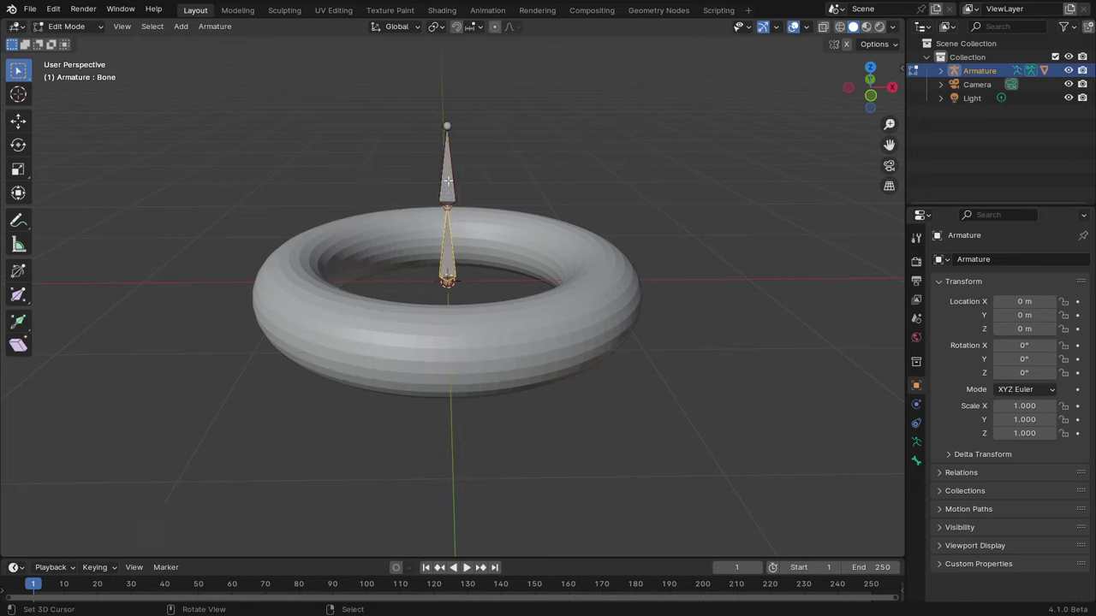
{"action": "key", "text": "Tab"}
In Pose Mode, rotate upper bone Bone.001 to bend the torus, then undo back upright.
{"action": "left_click", "coordinate": [74, 27]}
{"action": "left_click", "coordinate": [68, 74]}
{"action": "left_click", "coordinate": [449, 163]}
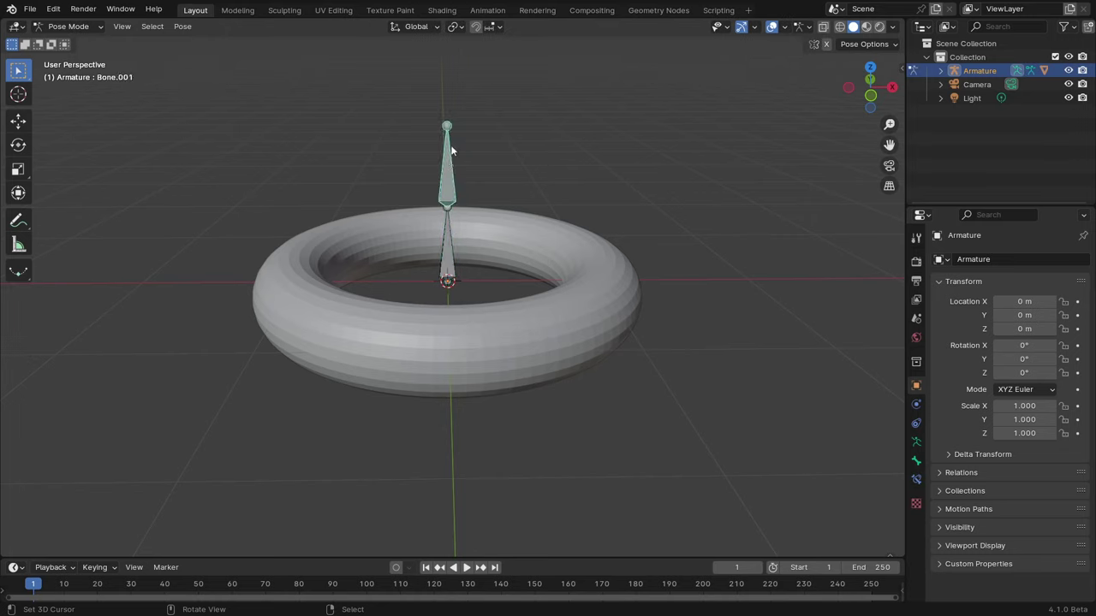
{"action": "key", "text": "r"}
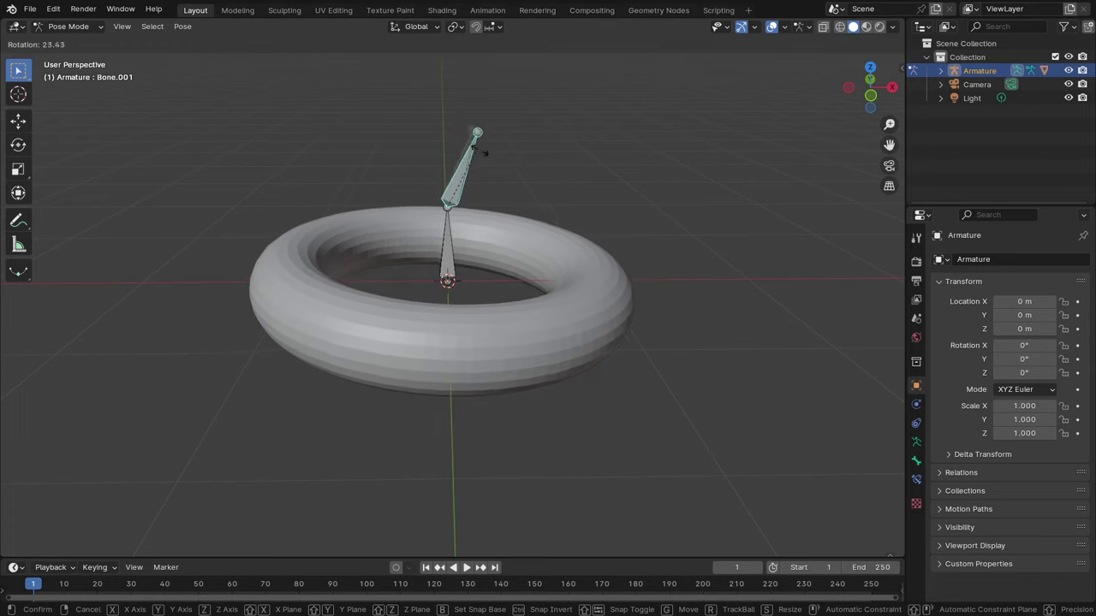
{"action": "left_click", "coordinate": [464, 181]}
{"action": "key", "text": "ctrl+z"}
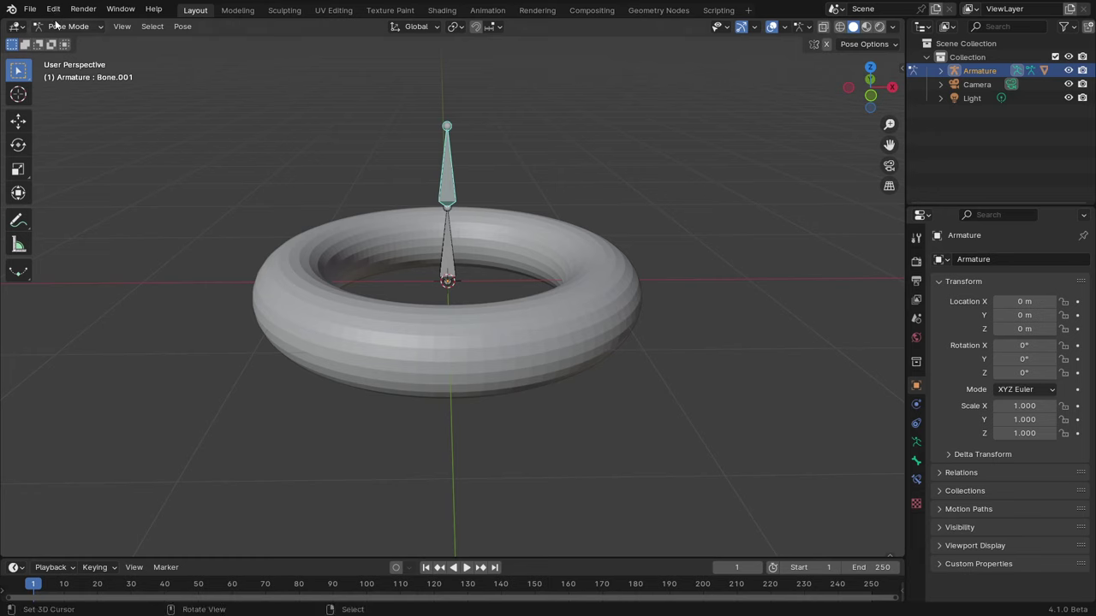
{"action": "left_click", "coordinate": [95, 97]}
Return the armature to Object Mode and put the torus into Weight Paint mode.
{"action": "left_click", "coordinate": [69, 26]}
{"action": "left_click", "coordinate": [73, 36]}
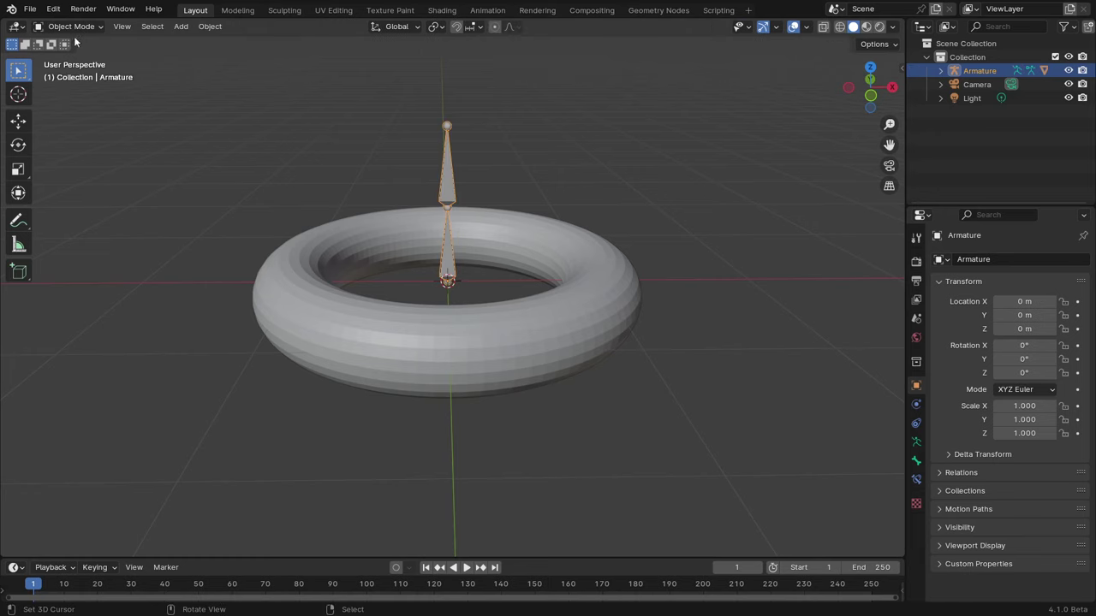
{"action": "left_click", "coordinate": [341, 264]}
{"action": "left_click", "coordinate": [69, 26]}
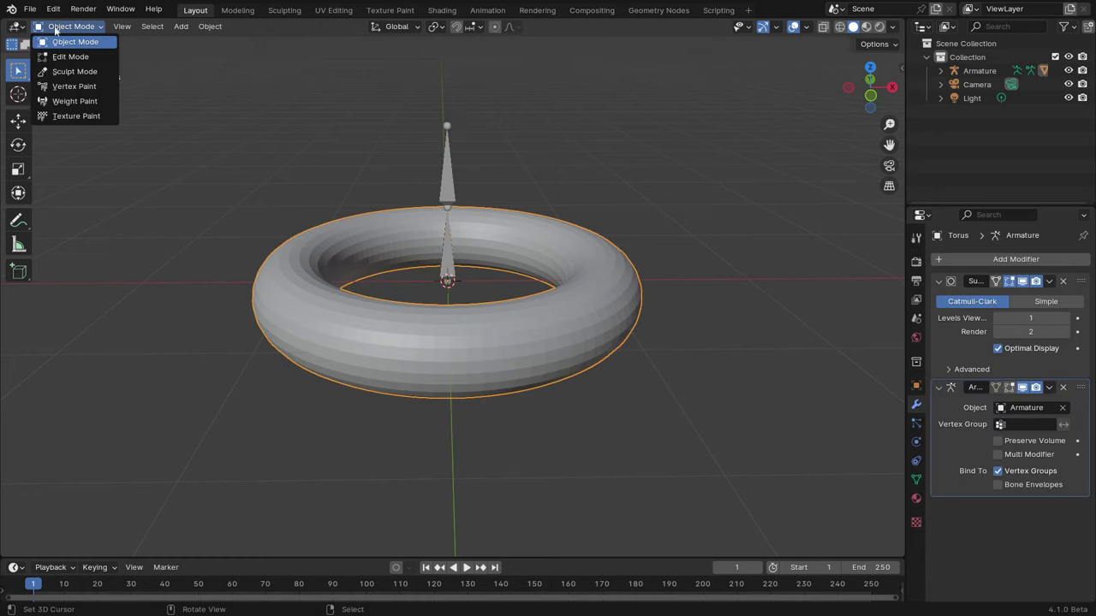
{"action": "left_click", "coordinate": [75, 101]}
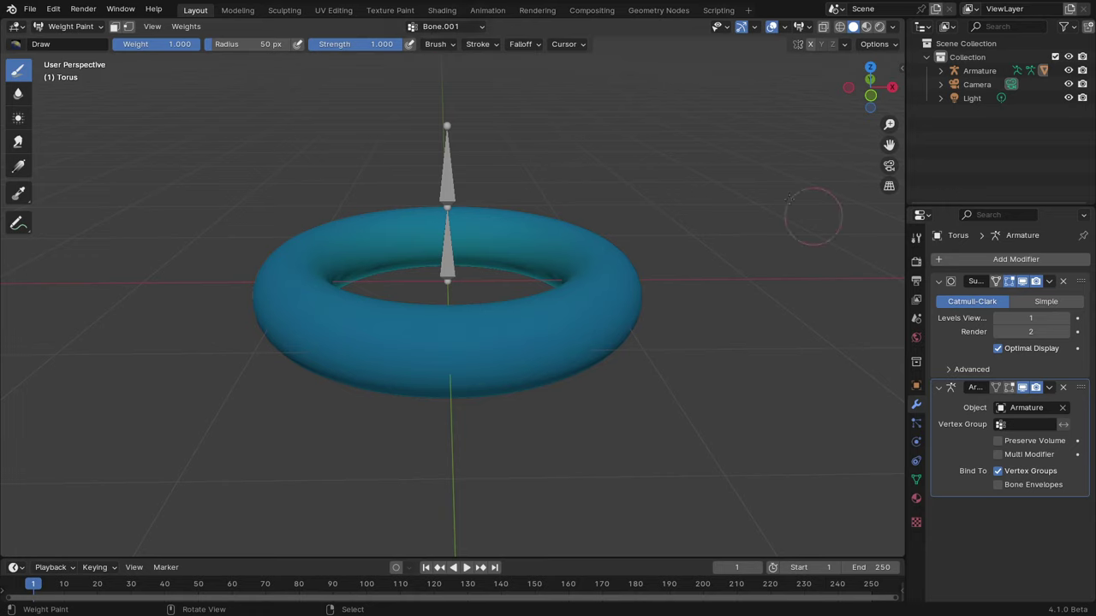
Paint full Bone vertex group weight across the torus's back top.
{"action": "left_click", "coordinate": [444, 28]}
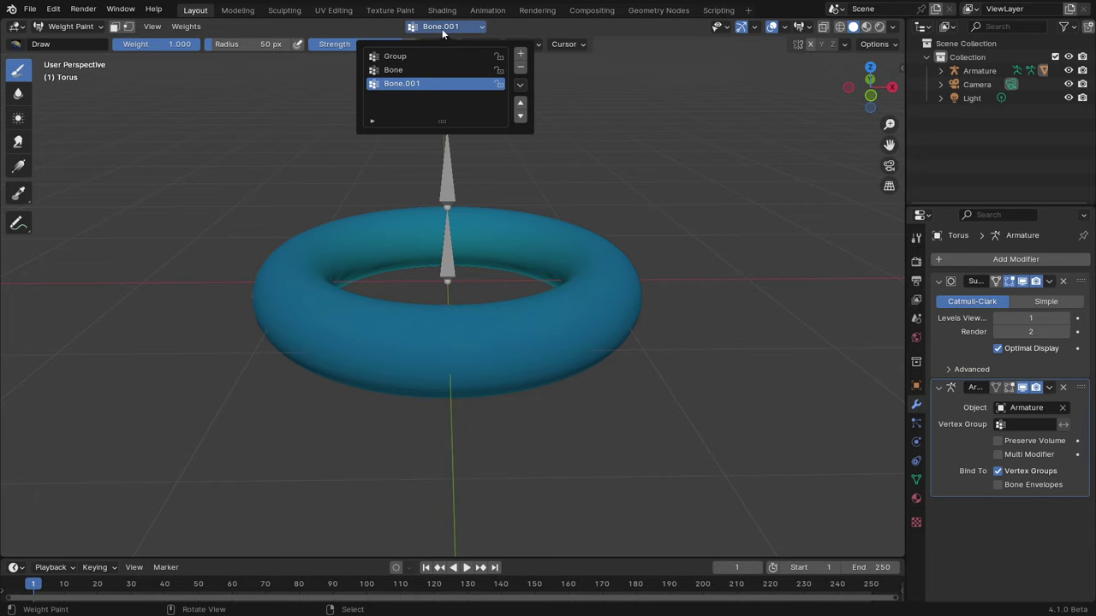
{"action": "left_click", "coordinate": [397, 72]}
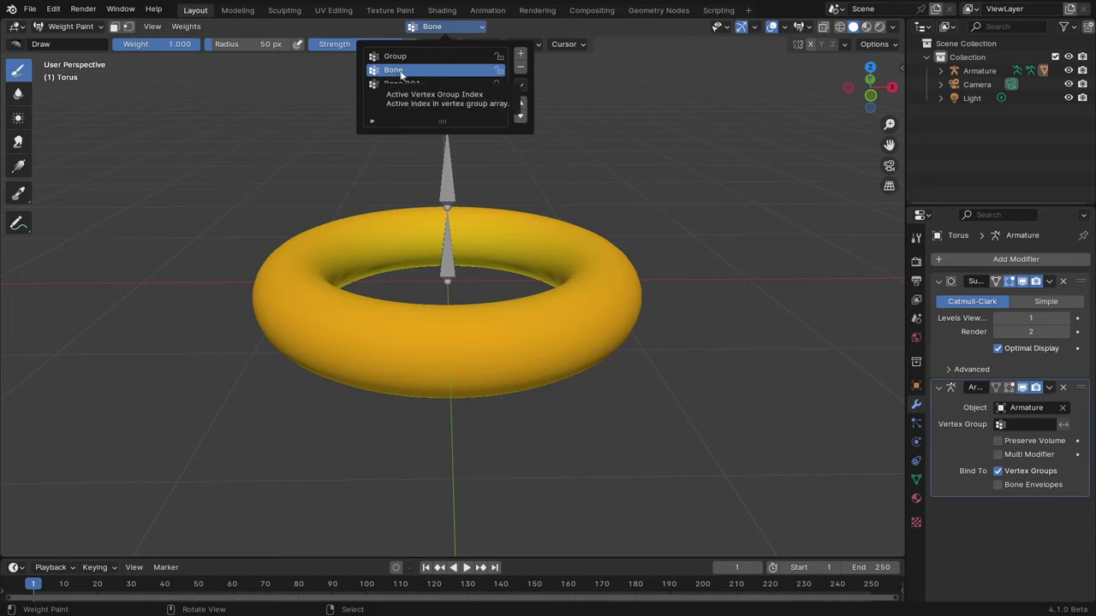
{"action": "mouse_move", "coordinate": [474, 227]}
{"action": "left_mouse_down"}
{"action": "mouse_move", "coordinate": [427, 264]}
{"action": "mouse_move", "coordinate": [401, 224]}
{"action": "left_mouse_up"}
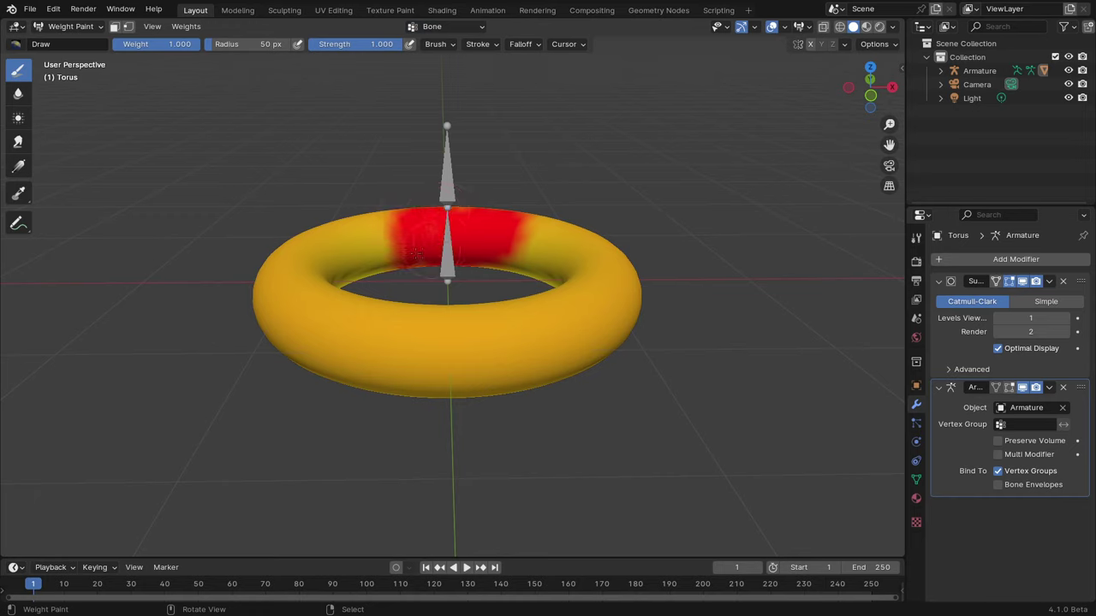
Paint Bone.001 weight across the torus's front, then return to Object Mode.
{"action": "left_click", "coordinate": [478, 27]}
{"action": "left_click", "coordinate": [412, 84]}
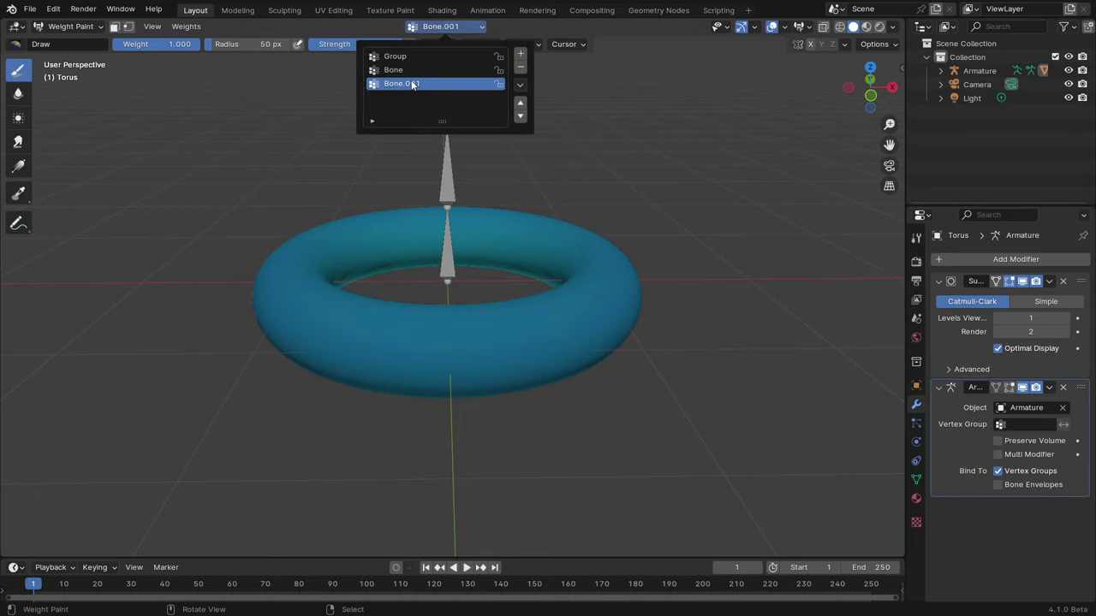
{"action": "mouse_move", "coordinate": [566, 359]}
{"action": "left_mouse_down"}
{"action": "mouse_move", "coordinate": [411, 361]}
{"action": "mouse_move", "coordinate": [548, 321]}
{"action": "left_mouse_up"}
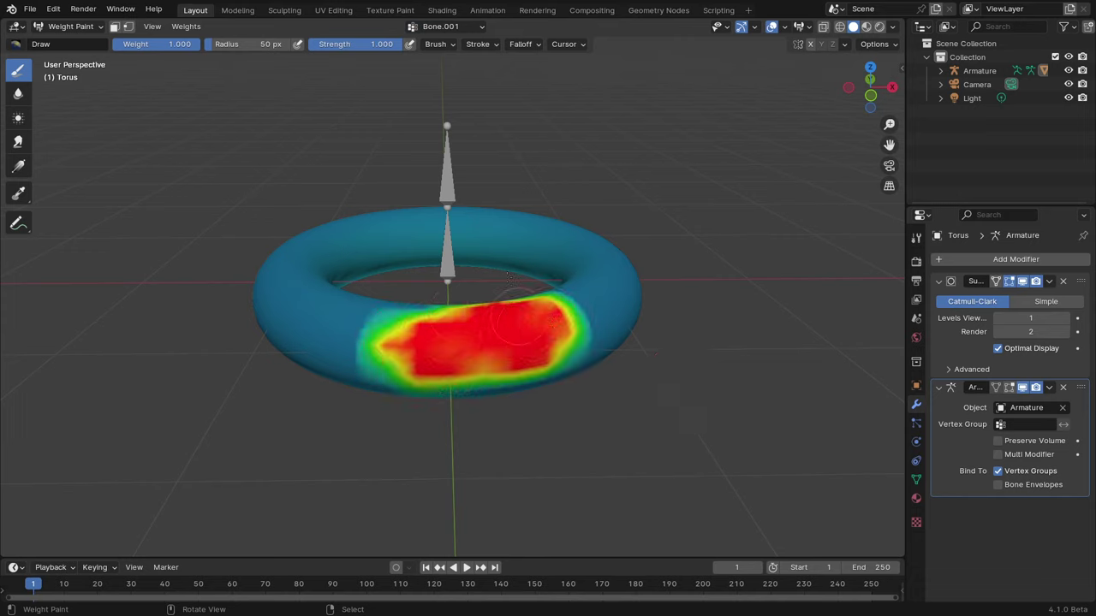
{"action": "left_click", "coordinate": [70, 26]}
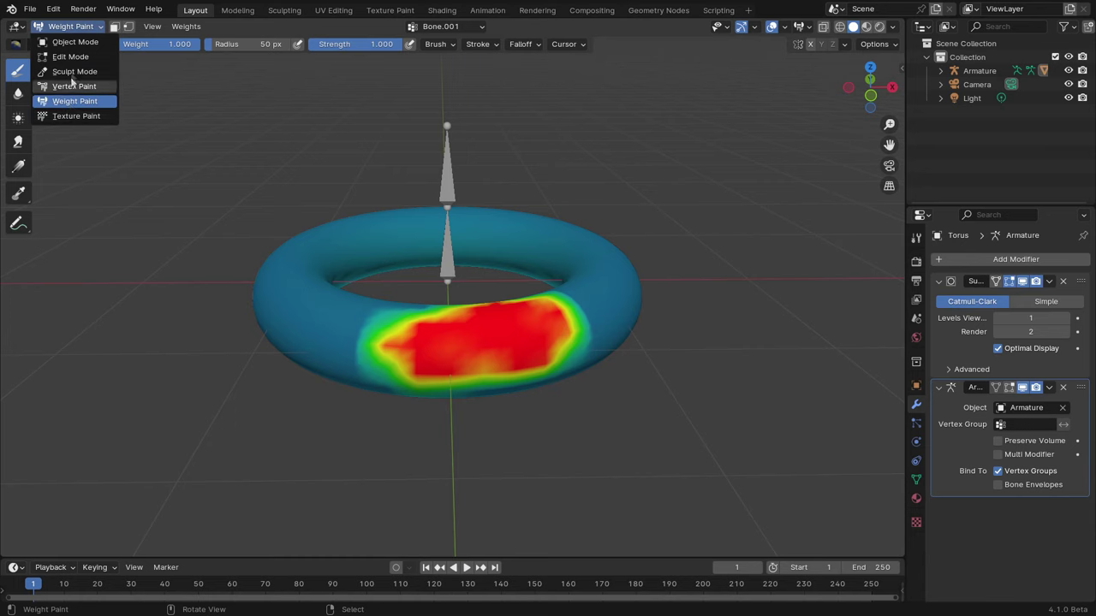
{"action": "left_click", "coordinate": [74, 43]}
{"action": "left_click", "coordinate": [442, 167]}
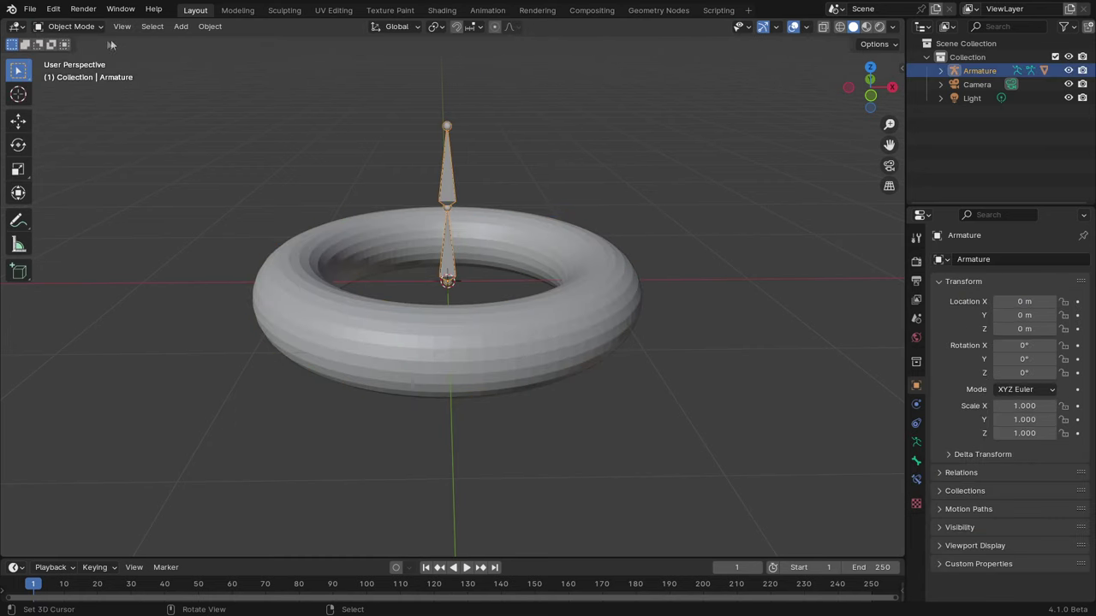
Put the armature in Pose Mode and tilt Bone.001 to bend the torus.
{"action": "left_click", "coordinate": [72, 27]}
{"action": "left_click", "coordinate": [72, 26]}
{"action": "left_click", "coordinate": [73, 72]}
{"action": "left_click", "coordinate": [447, 169]}
{"action": "key", "text": "r"}
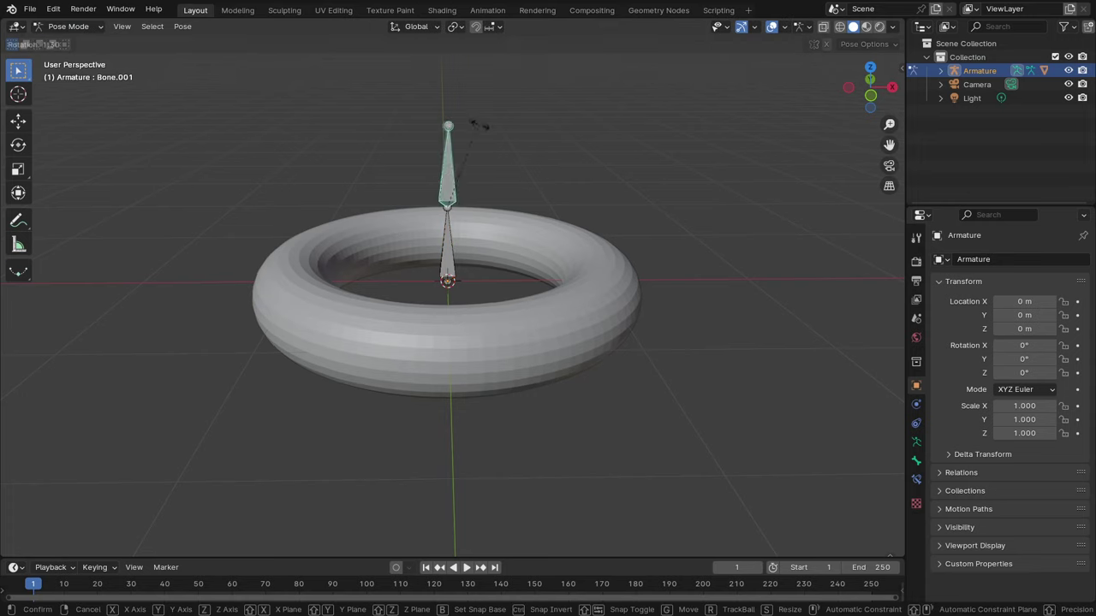
{"action": "left_click", "coordinate": [507, 145]}
Try rotating the lower bone, then undo the poses back to rest.
{"action": "left_click", "coordinate": [452, 246]}
{"action": "key", "text": "r"}
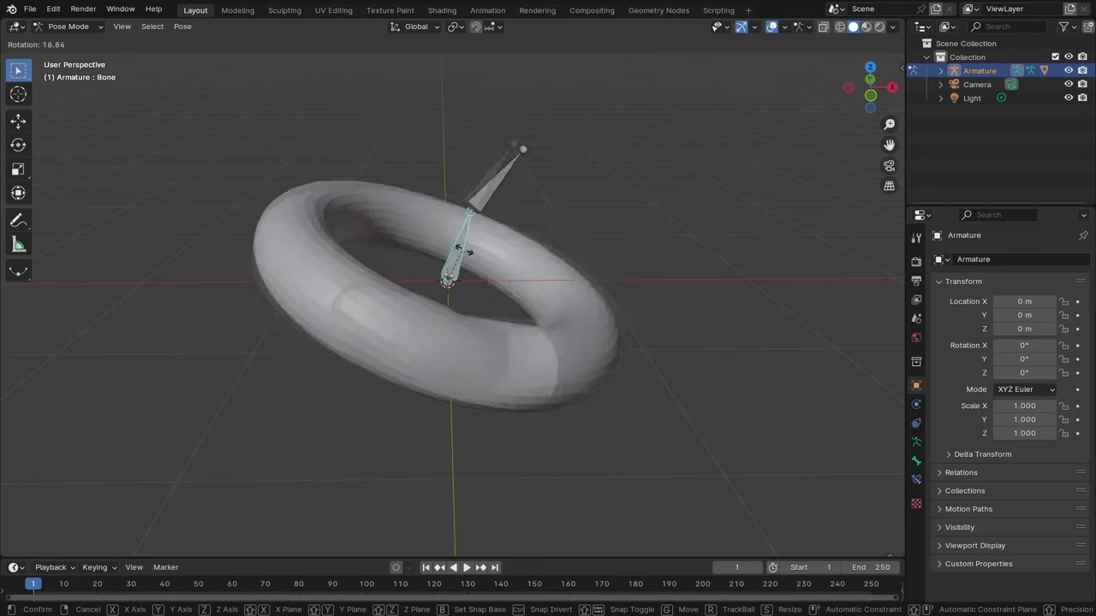
{"action": "left_click", "coordinate": [442, 246]}
{"action": "key", "text": "ctrl+z"}
{"action": "key", "text": "ctrl+z"}
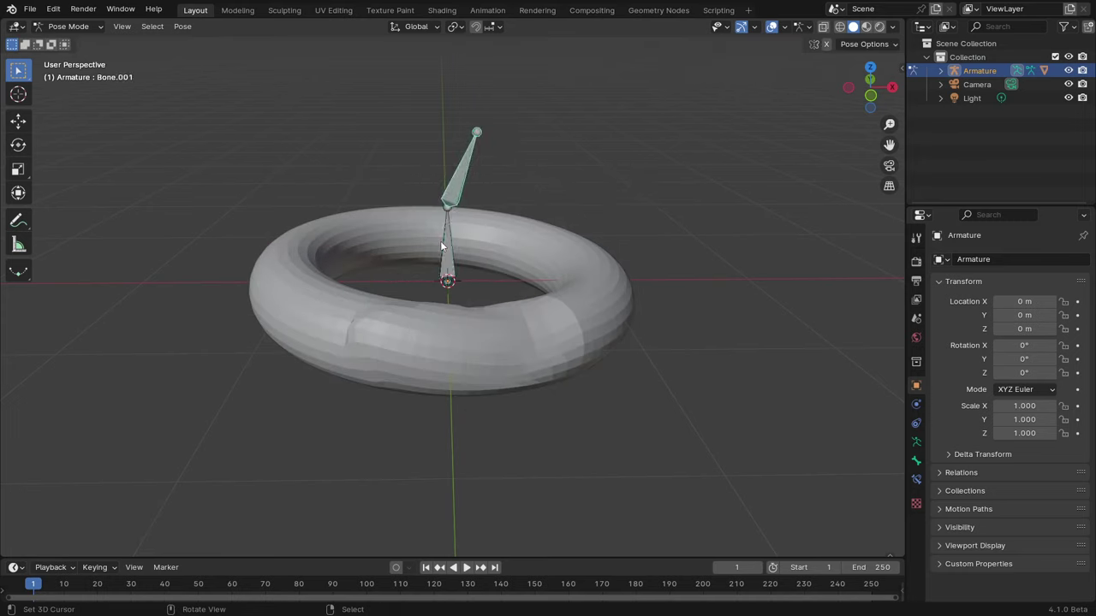
{"action": "key", "text": "ctrl+z"}
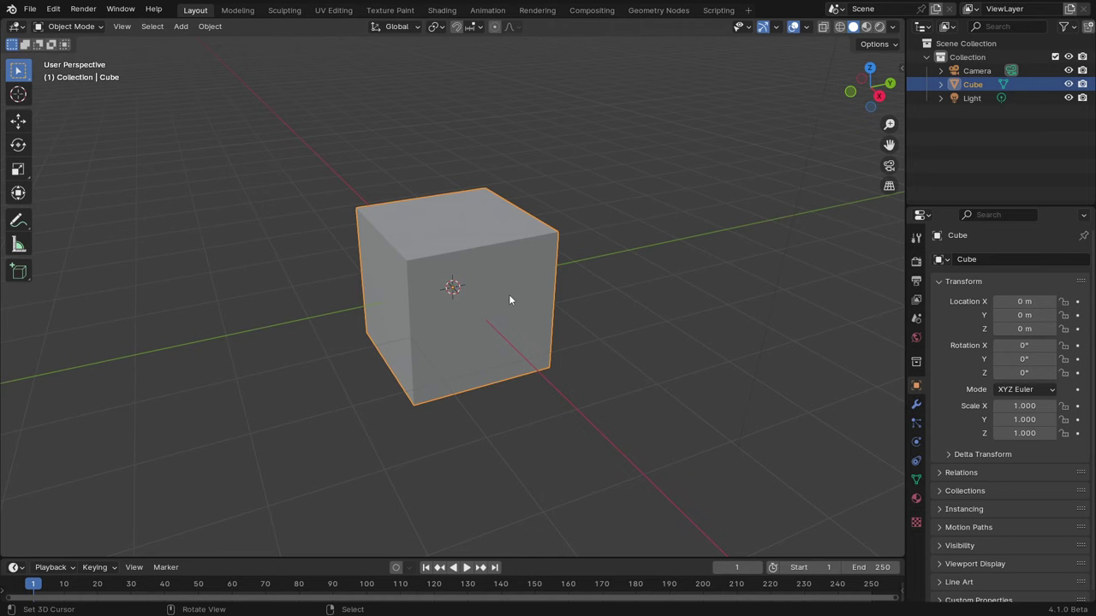
Set the render engine to Cycles on GPU Compute and show the cube's particle properties.
{"action": "left_click", "coordinate": [915, 262]}
{"action": "left_click", "coordinate": [1019, 259]}
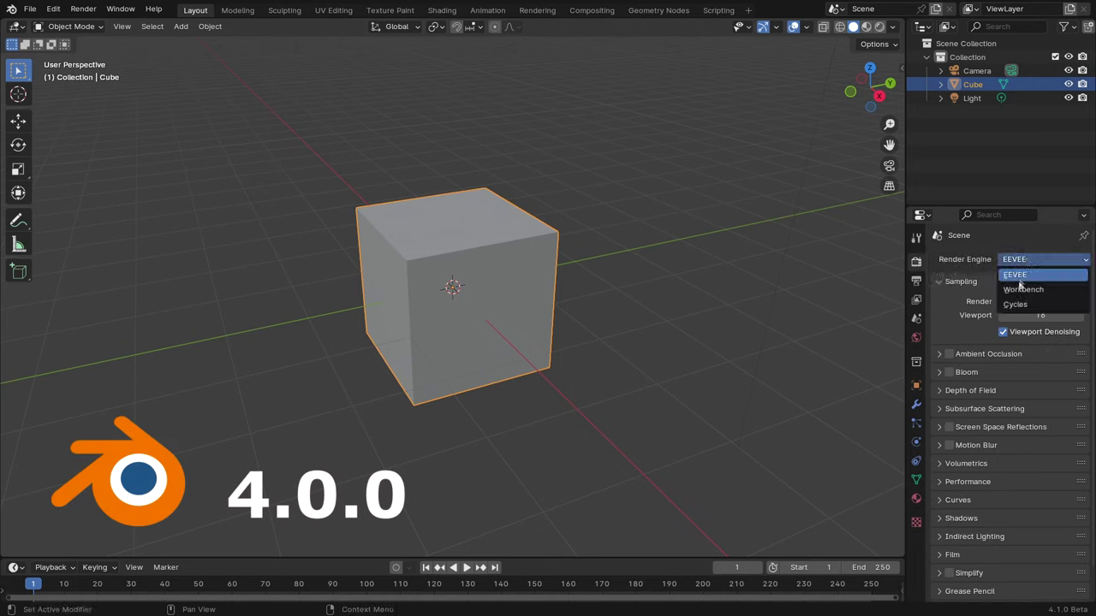
{"action": "left_click", "coordinate": [1017, 308]}
{"action": "left_click", "coordinate": [1024, 292]}
{"action": "left_click", "coordinate": [1019, 320]}
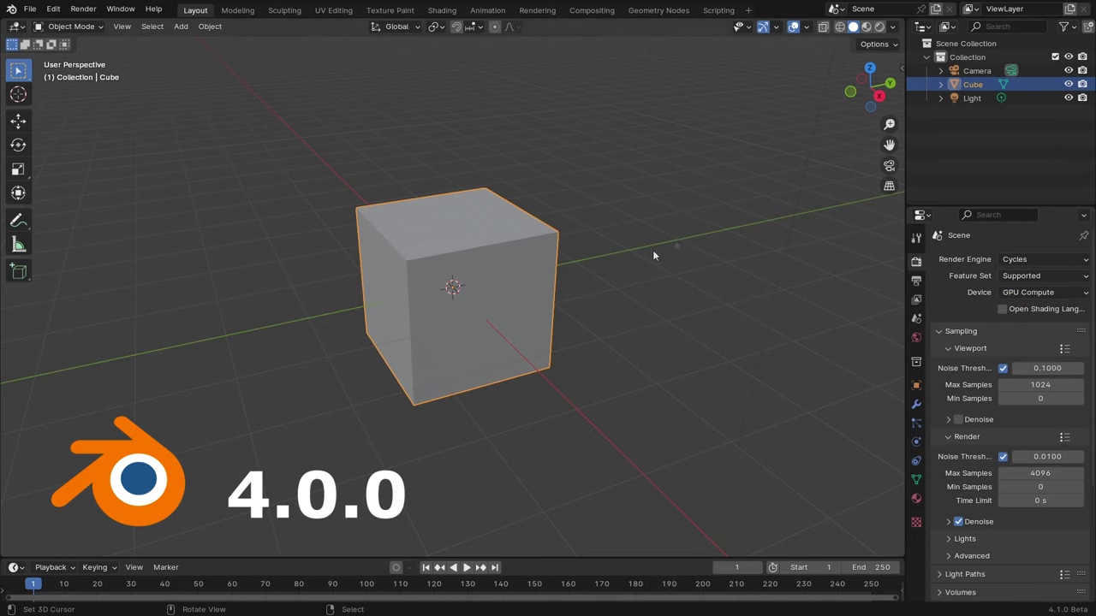
{"action": "scroll", "coordinate": [653, 250], "scroll_direction": "up", "scroll_amount": 2}
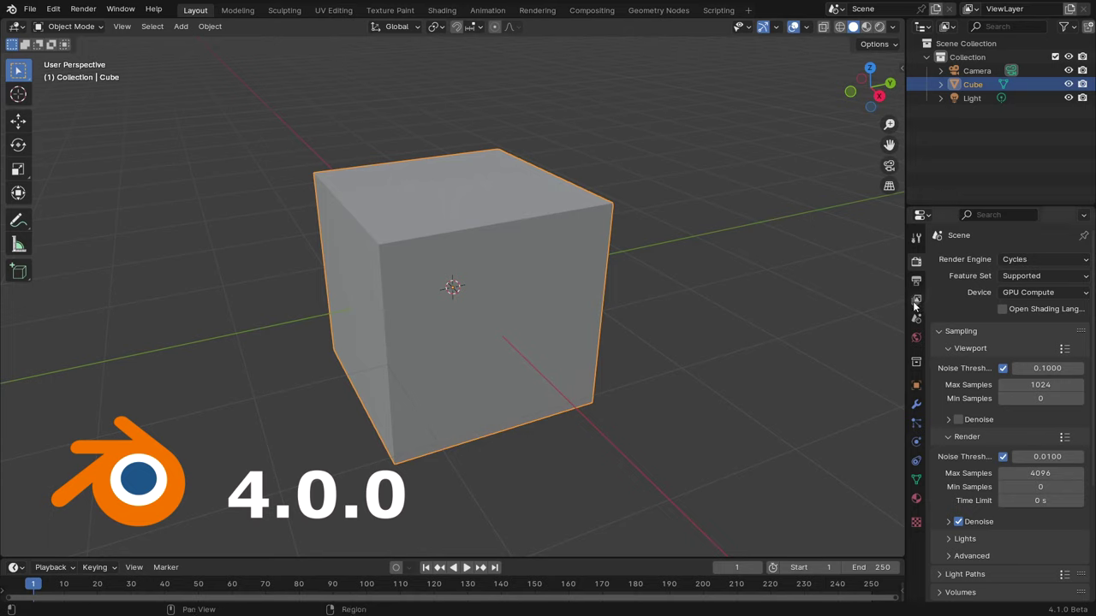
{"action": "left_click", "coordinate": [917, 425]}
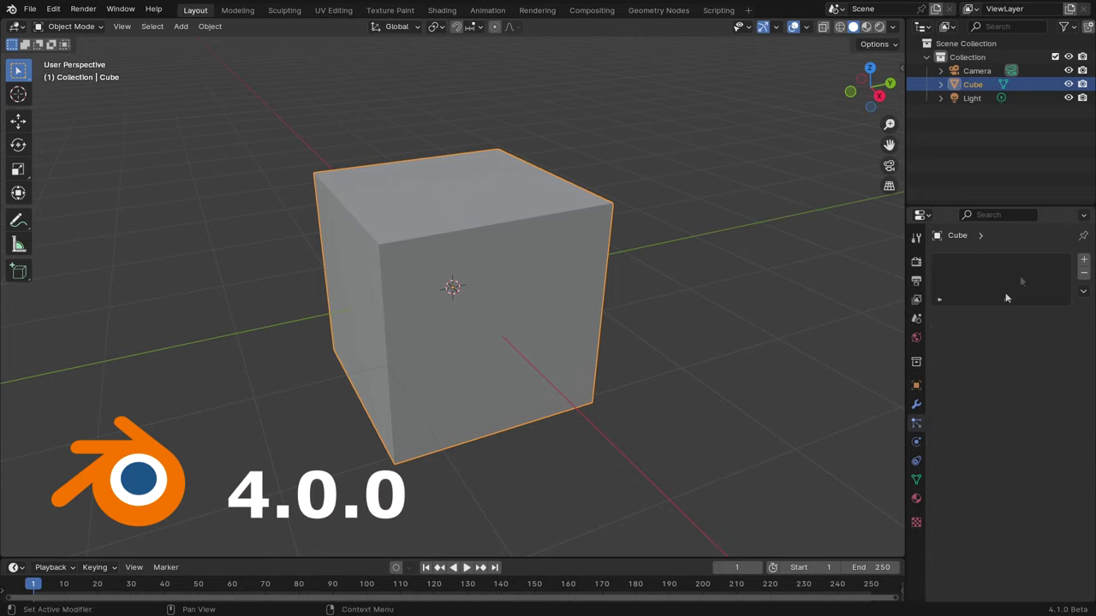
Add a Hair particle system to the cube.
{"action": "left_click", "coordinate": [1084, 259]}
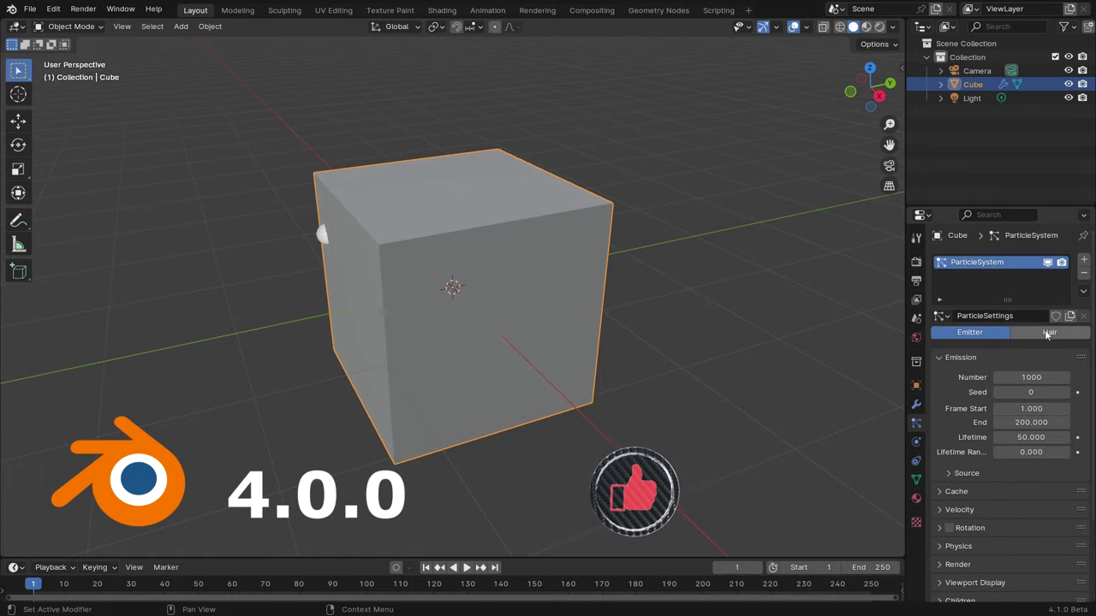
{"action": "left_click", "coordinate": [1048, 332]}
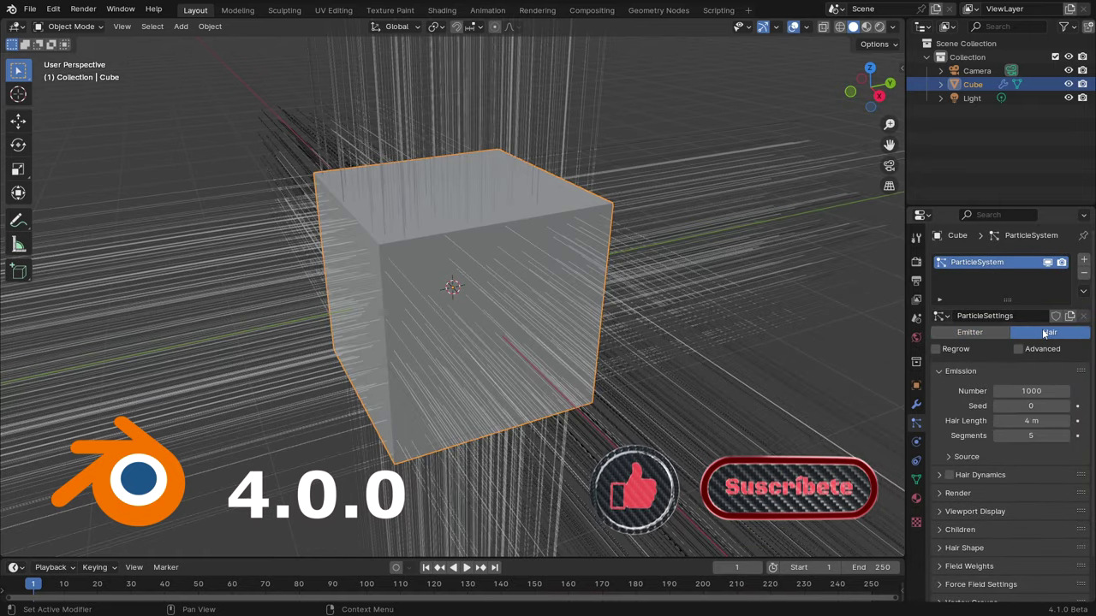
{"action": "scroll", "coordinate": [632, 309], "scroll_direction": "down", "scroll_amount": 2}
{"action": "scroll", "coordinate": [632, 307], "scroll_direction": "down", "scroll_amount": 1}
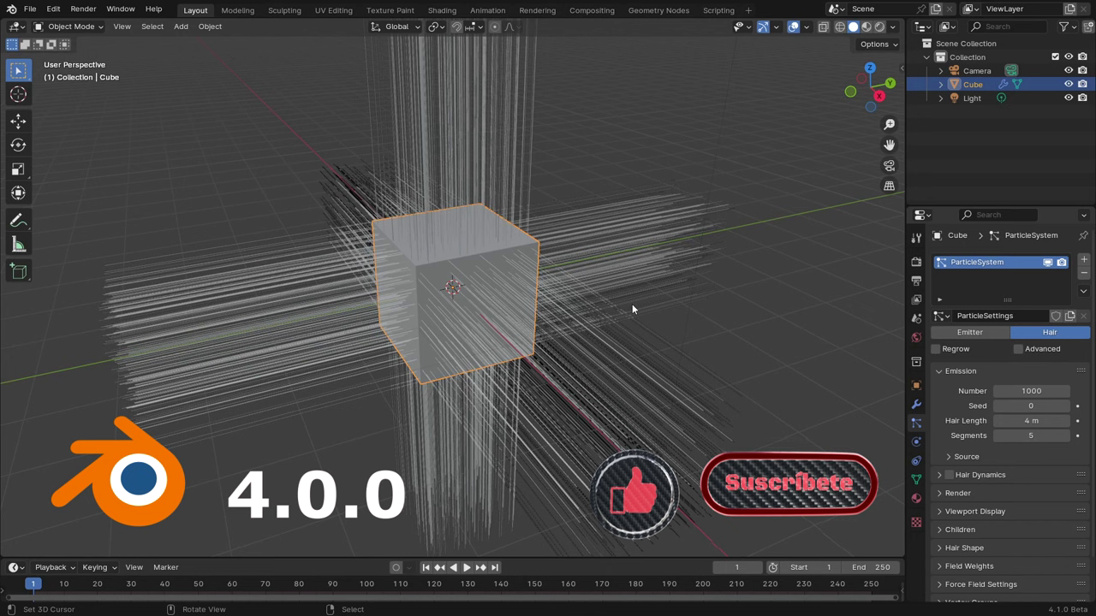
Switch the viewport to Rendered shading, move the light closer, and go to Shading workspace.
{"action": "key", "text": "z"}
{"action": "left_click", "coordinate": [640, 172]}
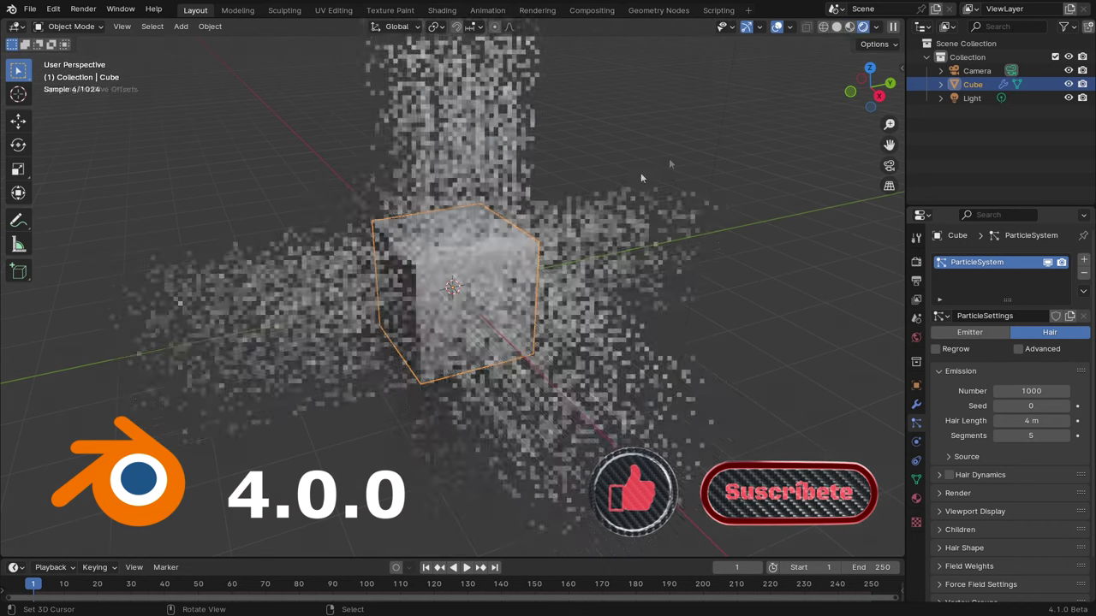
{"action": "scroll", "coordinate": [612, 193], "scroll_direction": "down", "scroll_amount": 2}
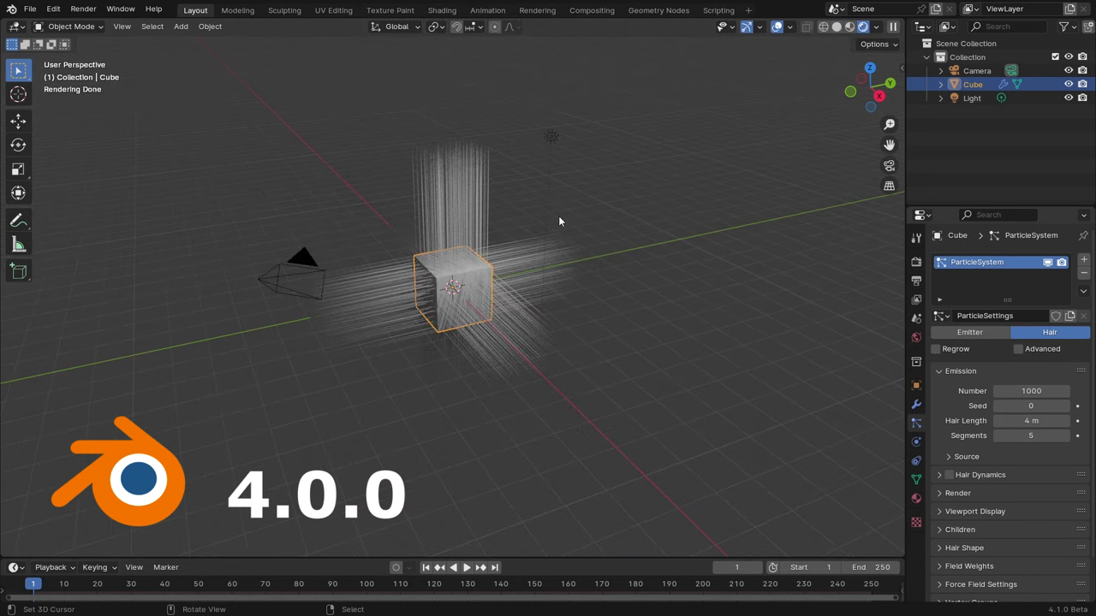
{"action": "left_click", "coordinate": [551, 137]}
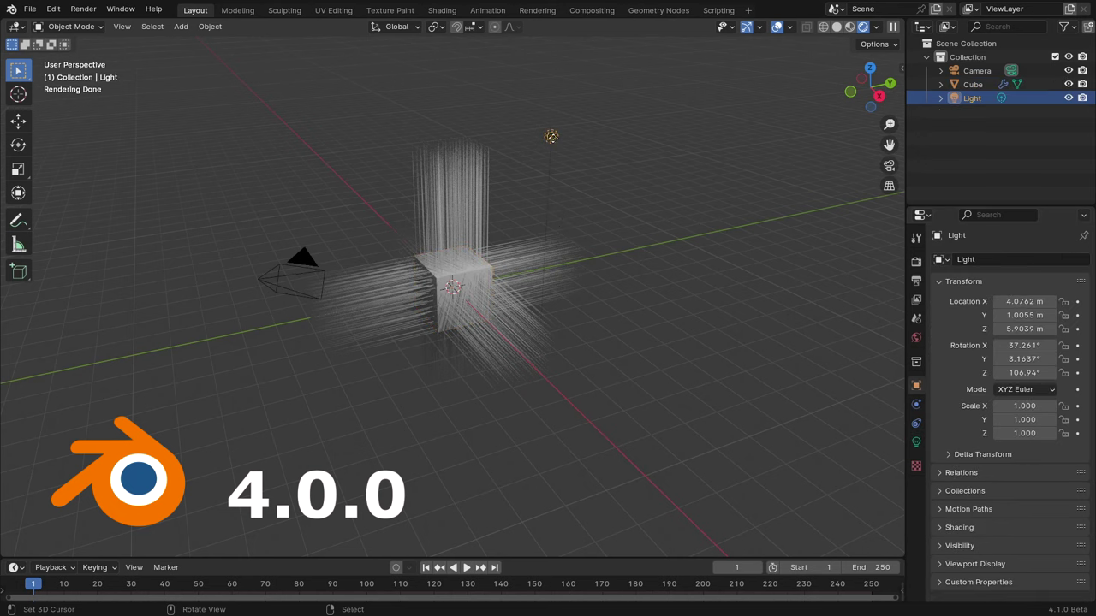
{"action": "left_click_drag", "start_coordinate": [551, 137], "coordinate": [522, 219]}
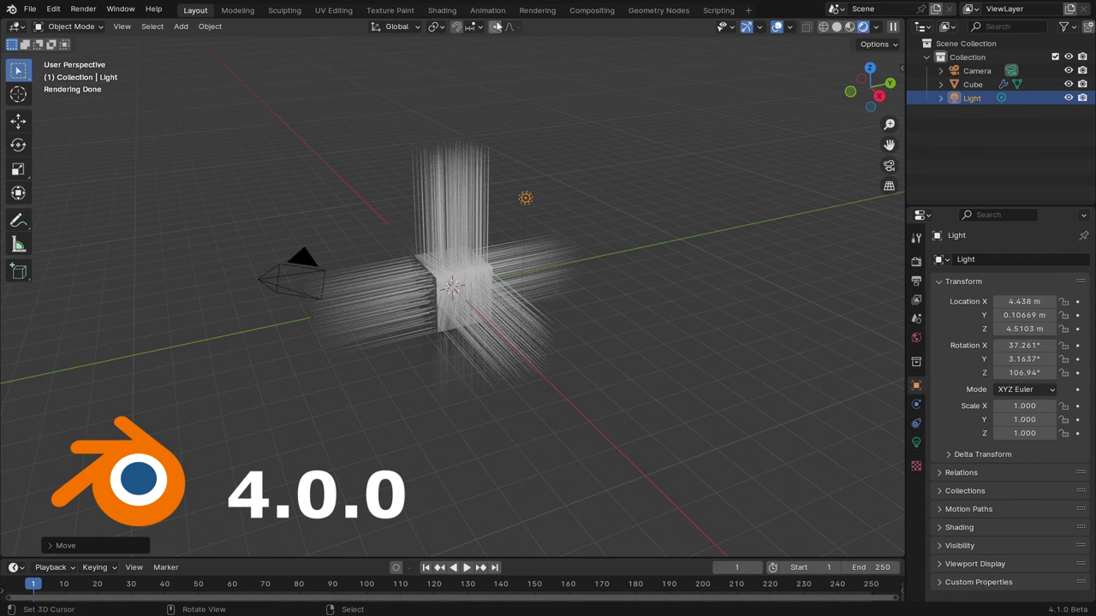
{"action": "left_click", "coordinate": [442, 10]}
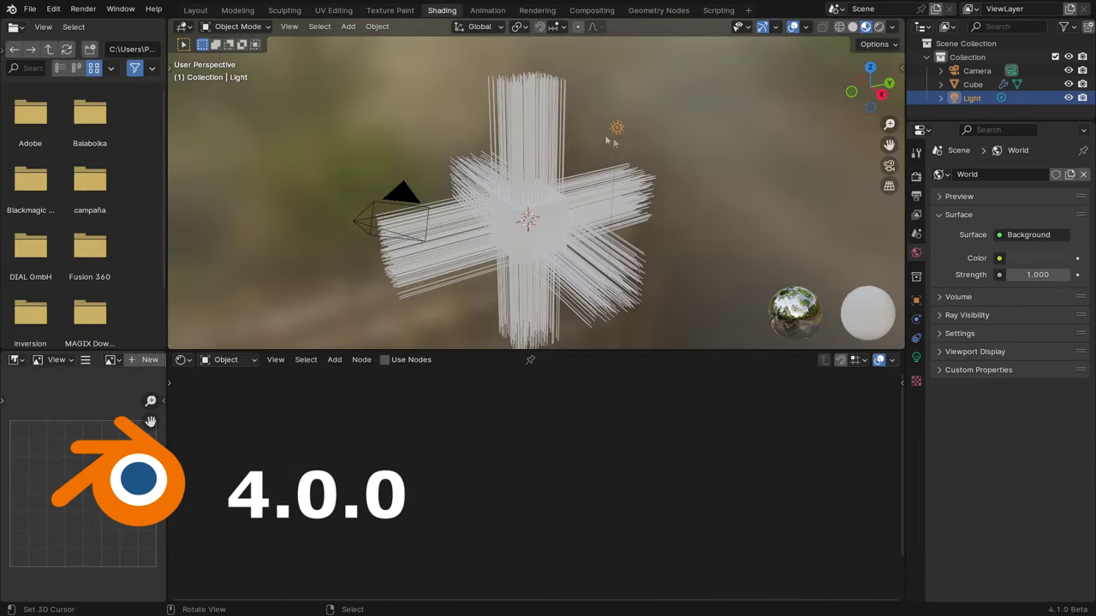
Delete the cube's Principled BSDF and wire a new Hair BSDF into Material Output Surface.
{"action": "left_click", "coordinate": [565, 263]}
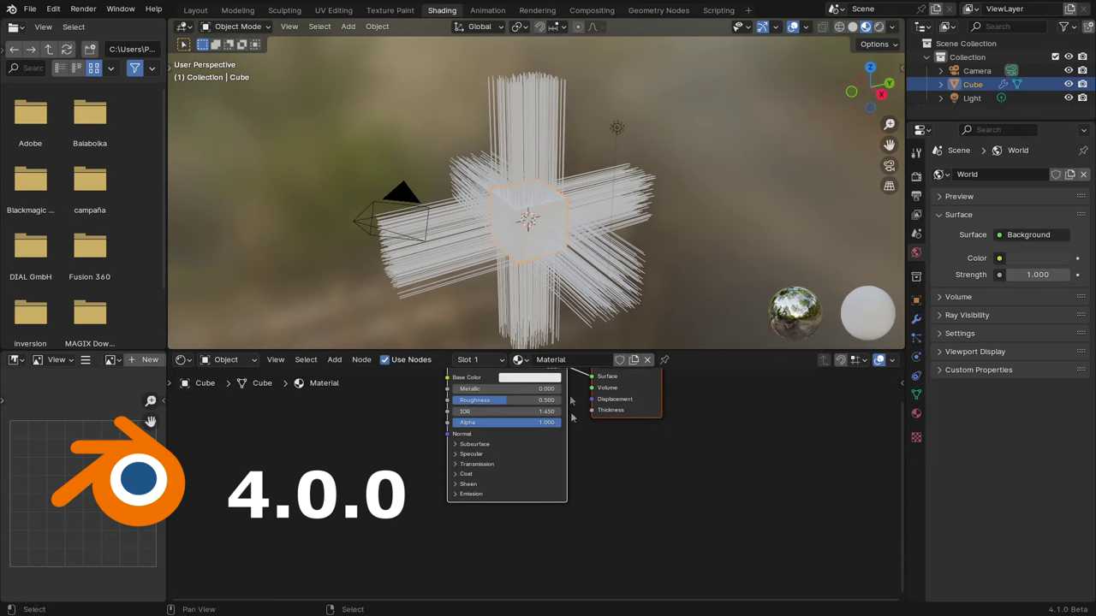
{"action": "scroll", "coordinate": [599, 471], "scroll_direction": "up", "scroll_amount": 3}
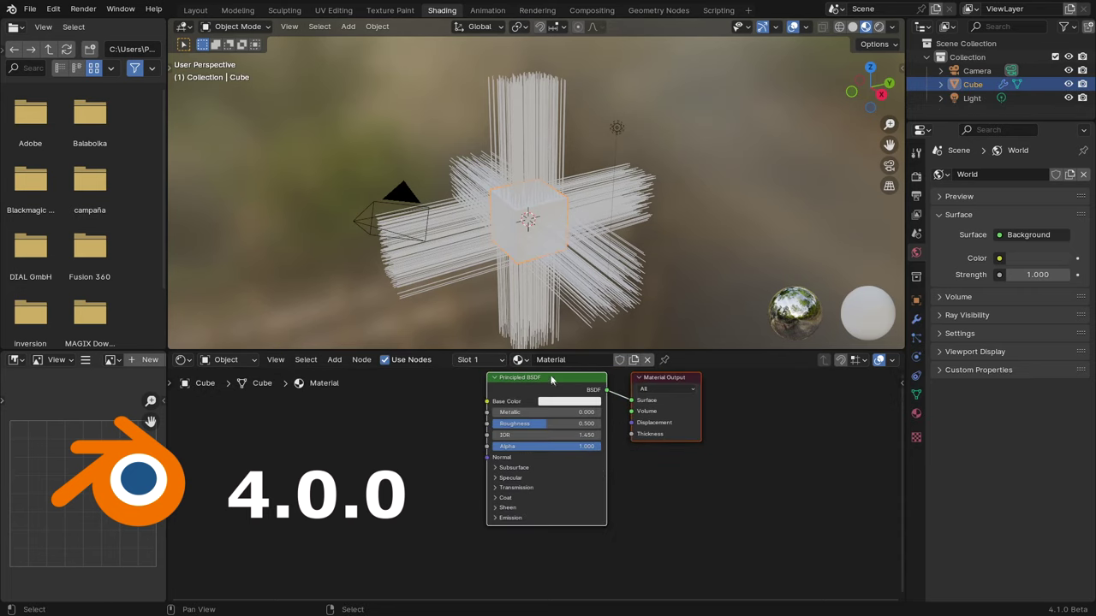
{"action": "key", "text": "Delete"}
{"action": "key", "text": "shift+a"}
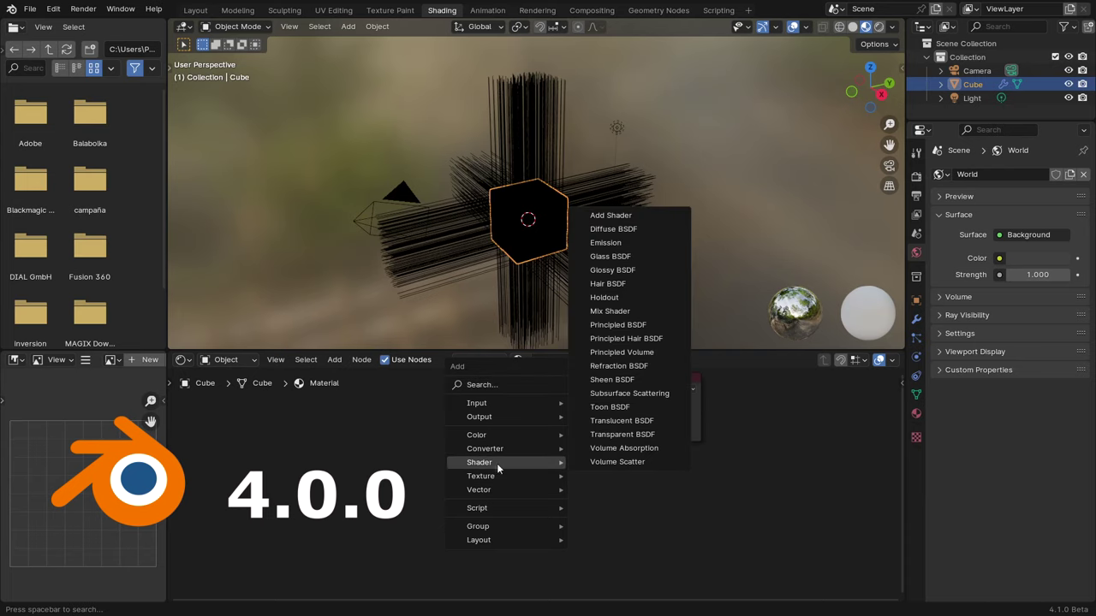
{"action": "mouse_move", "coordinate": [479, 462]}
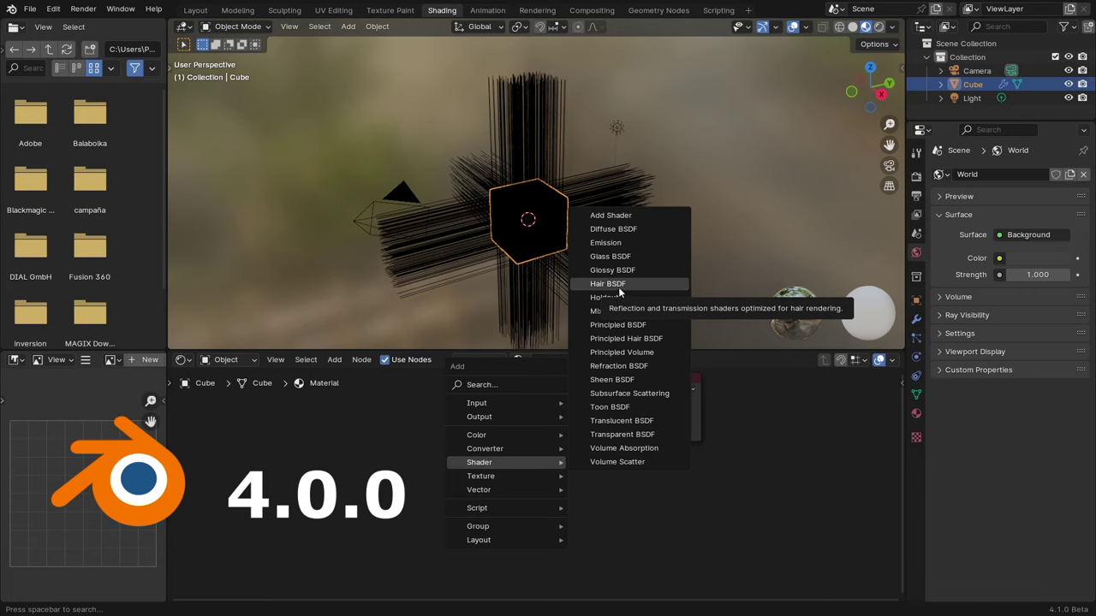
{"action": "left_click", "coordinate": [620, 292]}
{"action": "left_click", "coordinate": [583, 418]}
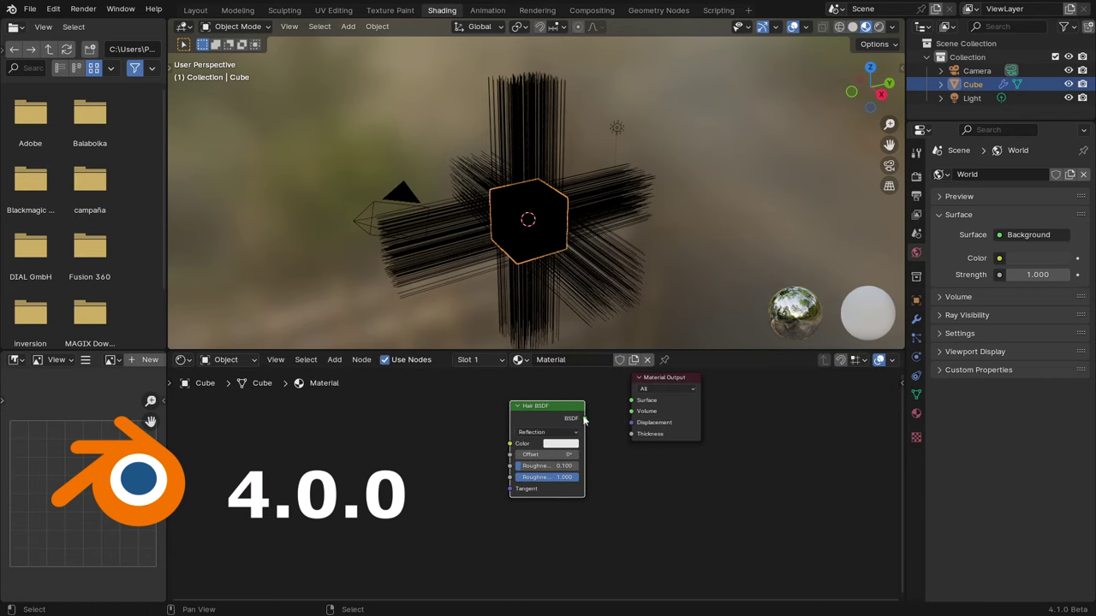
{"action": "left_click_drag", "start_coordinate": [584, 419], "coordinate": [632, 400]}
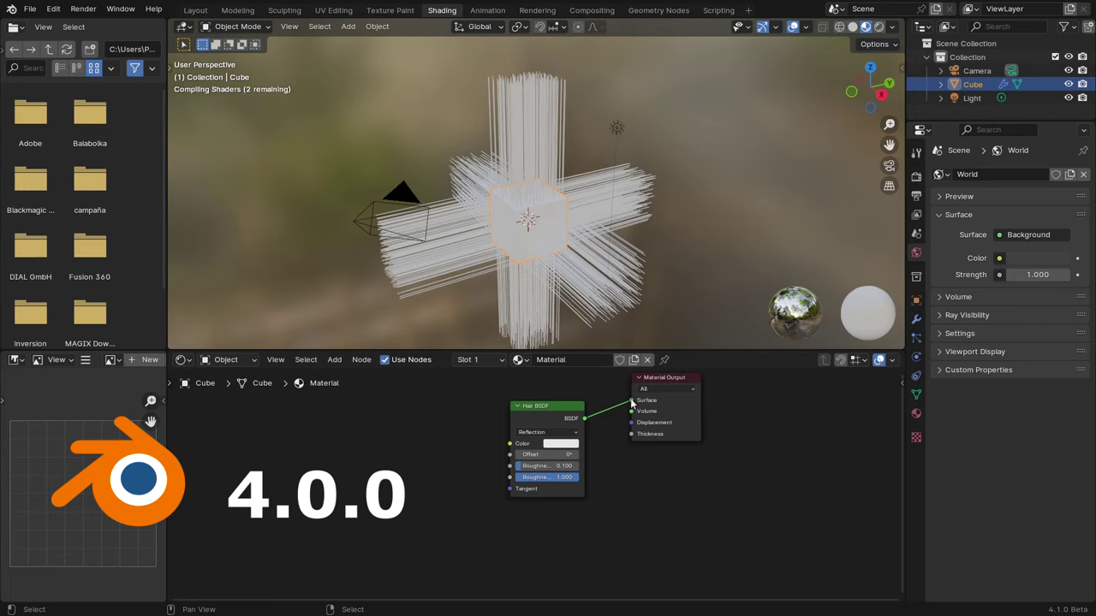
Add a Principled Hair BSDF node and link it to the Material Output Surface.
{"action": "left_click", "coordinate": [877, 27]}
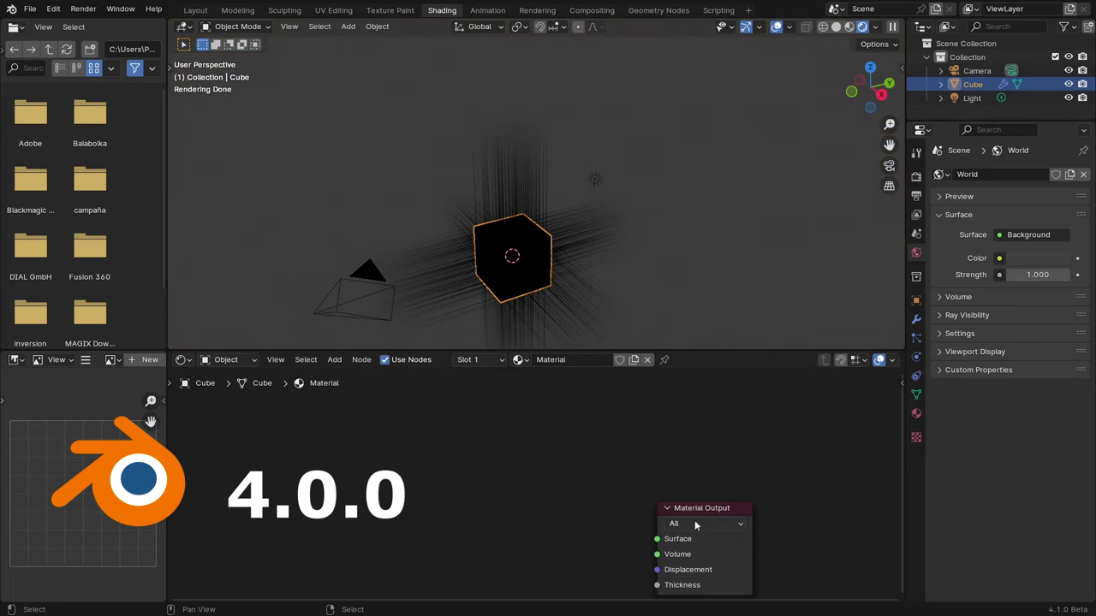
{"action": "left_click_drag", "start_coordinate": [696, 525], "coordinate": [721, 446]}
{"action": "key", "text": "shift+a"}
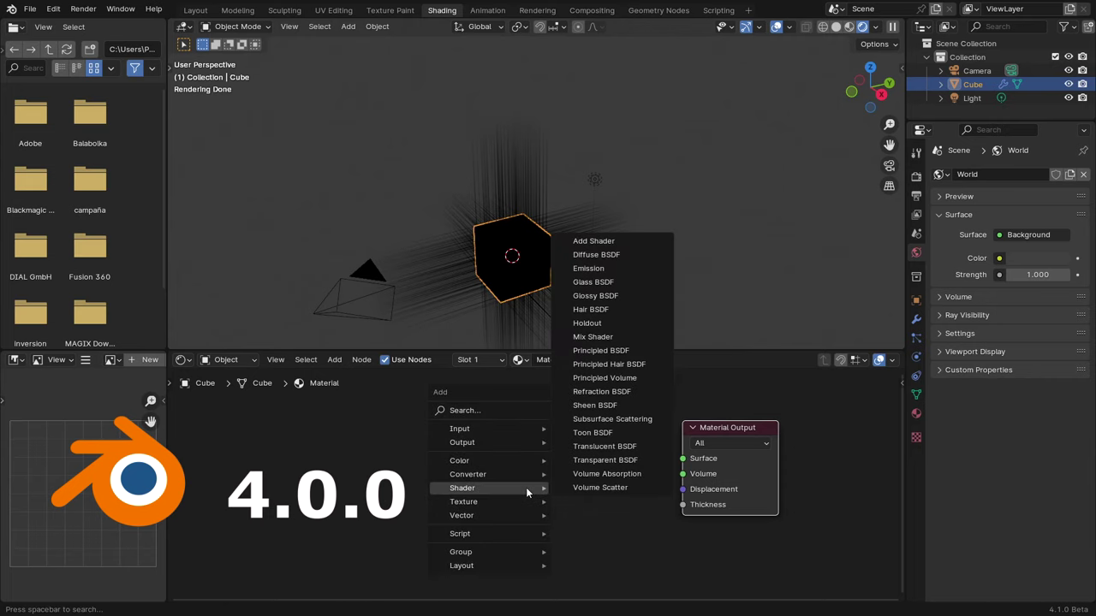
{"action": "left_click", "coordinate": [609, 364]}
{"action": "left_click", "coordinate": [492, 449]}
{"action": "left_click_drag", "start_coordinate": [589, 447], "coordinate": [683, 459]}
{"action": "mouse_move", "coordinate": [598, 294]}
{"action": "middle_mouse_down"}
{"action": "mouse_move", "coordinate": [588, 281]}
{"action": "mouse_move", "coordinate": [611, 219]}
{"action": "middle_mouse_up"}
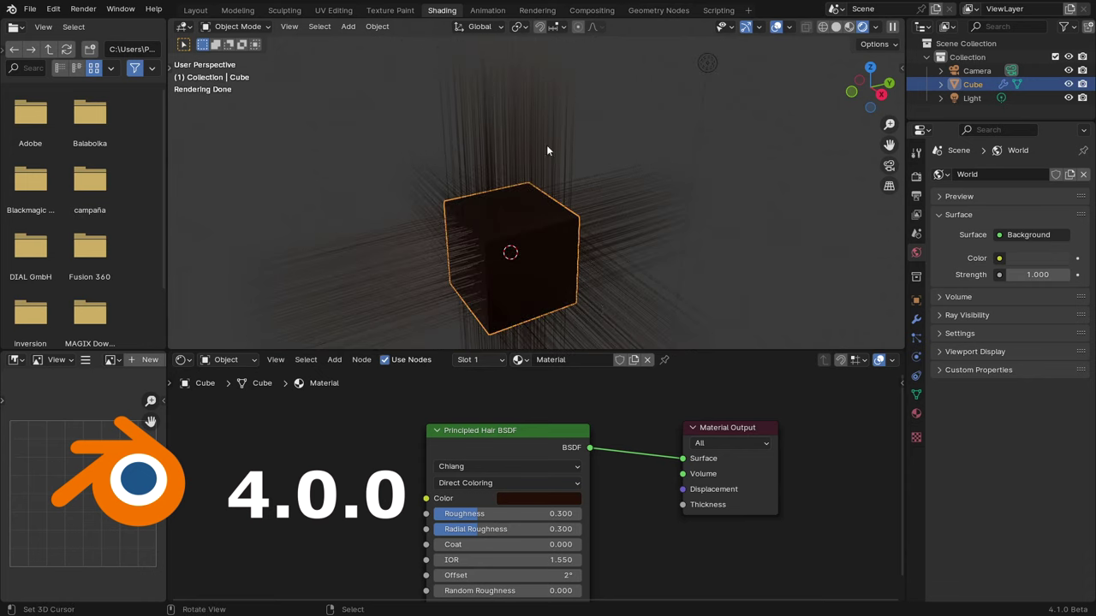
Switch the hair shader's scattering model from Chiang to Huang.
{"action": "mouse_move", "coordinate": [550, 227]}
{"action": "middle_mouse_down"}
{"action": "mouse_move", "coordinate": [691, 241]}
{"action": "mouse_move", "coordinate": [646, 245]}
{"action": "middle_mouse_up"}
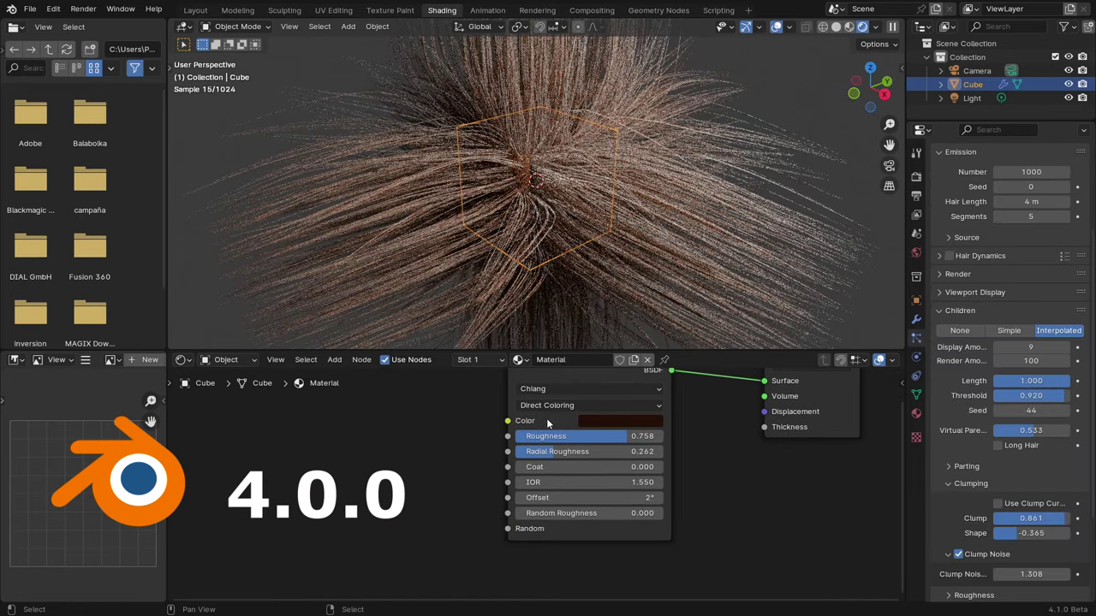
{"action": "middle_click_drag", "start_coordinate": [613, 313], "coordinate": [676, 187]}
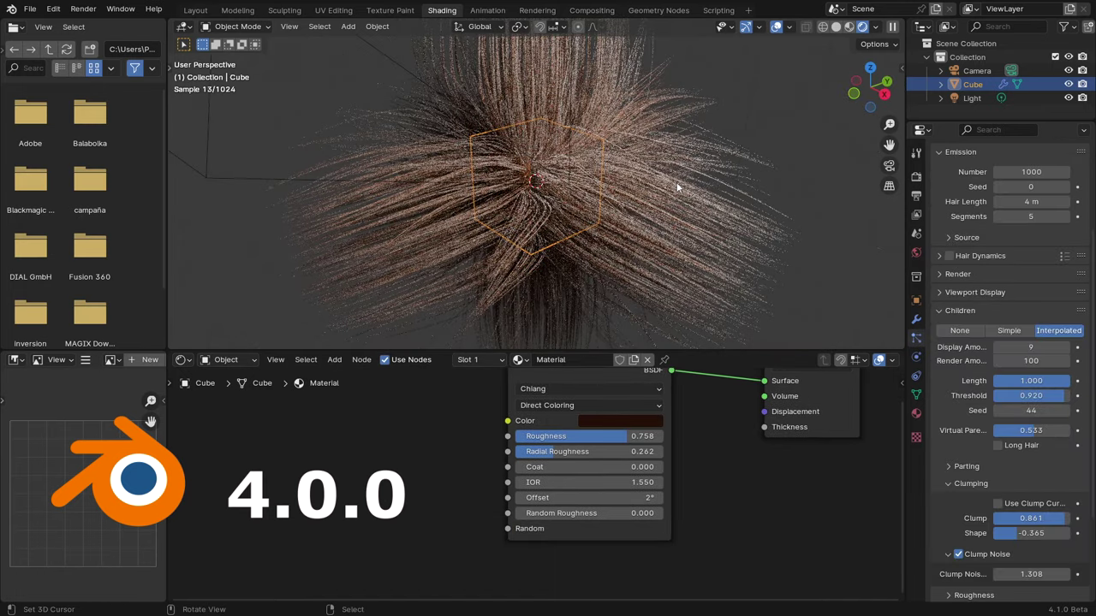
{"action": "left_click", "coordinate": [532, 389]}
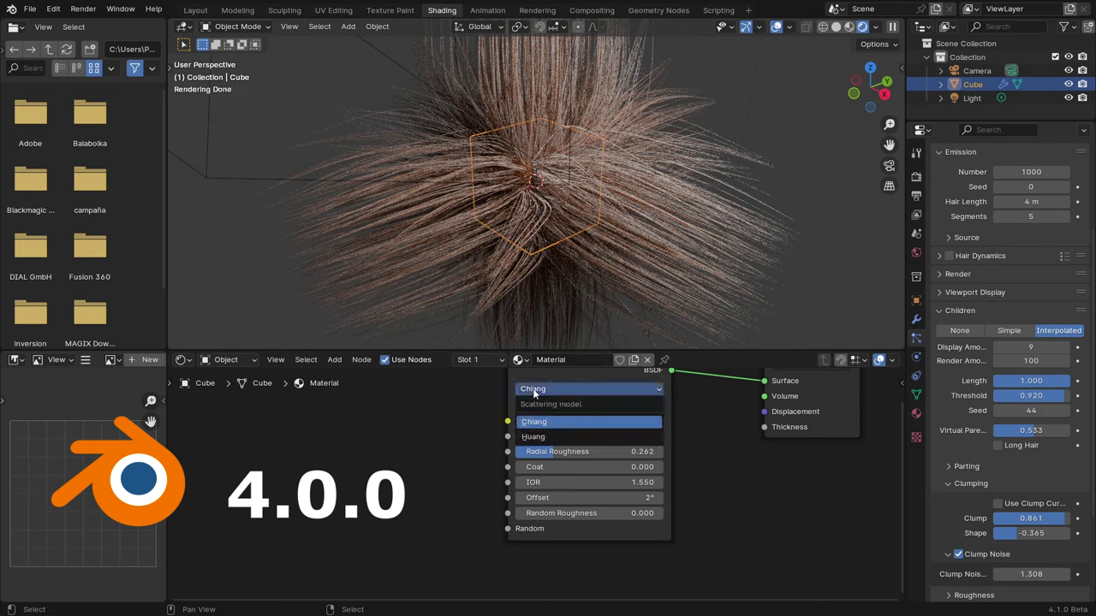
{"action": "left_click", "coordinate": [534, 437]}
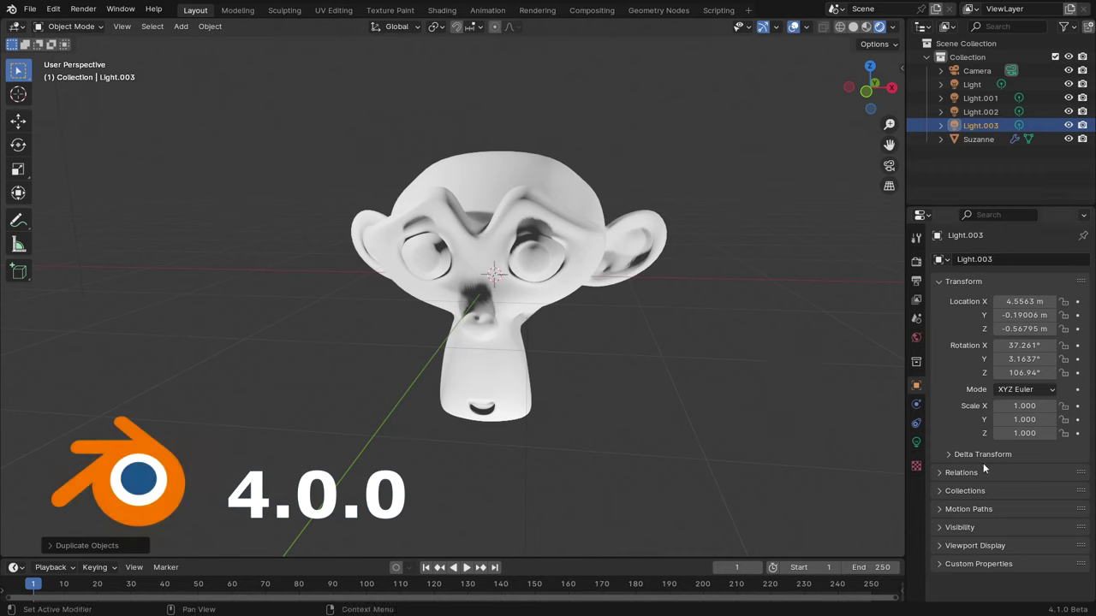
Render the Suzanne scene with Cycles on GPU Compute.
{"action": "left_click", "coordinate": [916, 262]}
{"action": "left_click", "coordinate": [1036, 259]}
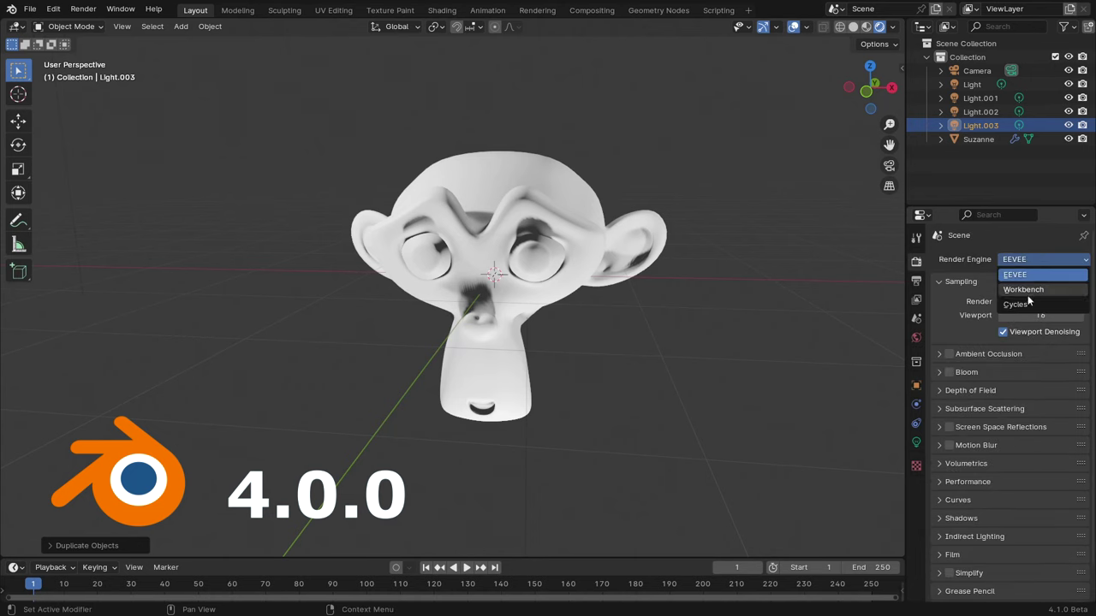
{"action": "left_click", "coordinate": [1029, 303]}
{"action": "left_click", "coordinate": [1030, 294]}
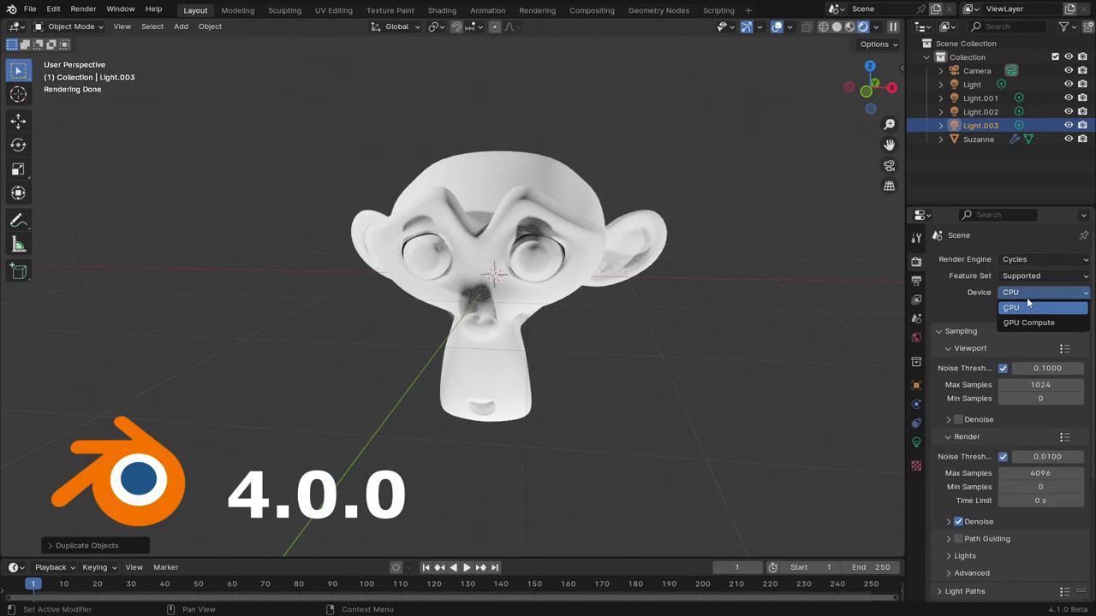
{"action": "left_click", "coordinate": [1029, 322]}
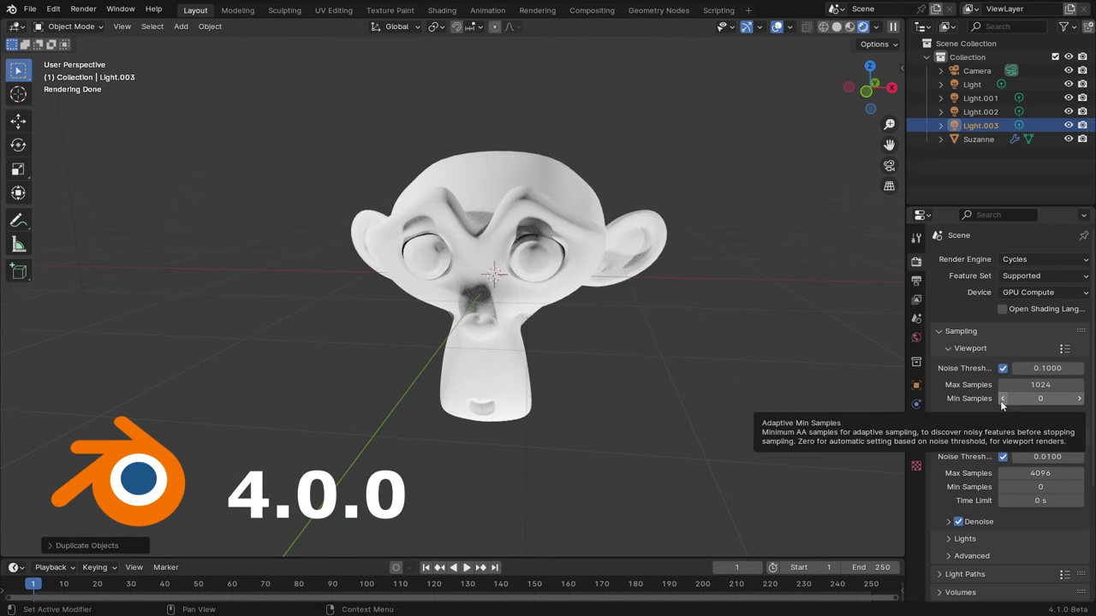
Expand the Color Management panel showing the AgX view transform.
{"action": "scroll", "coordinate": [1001, 428], "scroll_direction": "down", "scroll_amount": 3}
{"action": "scroll", "coordinate": [1002, 453], "scroll_direction": "down", "scroll_amount": 2}
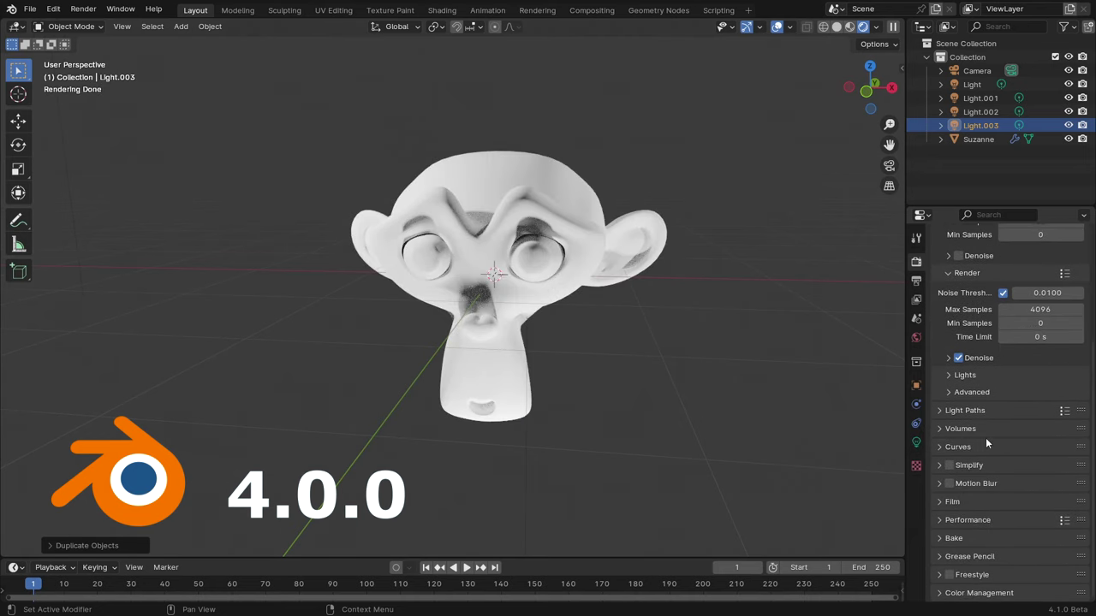
{"action": "left_click", "coordinate": [982, 595]}
{"action": "scroll", "coordinate": [983, 597], "scroll_direction": "down", "scroll_amount": 4}
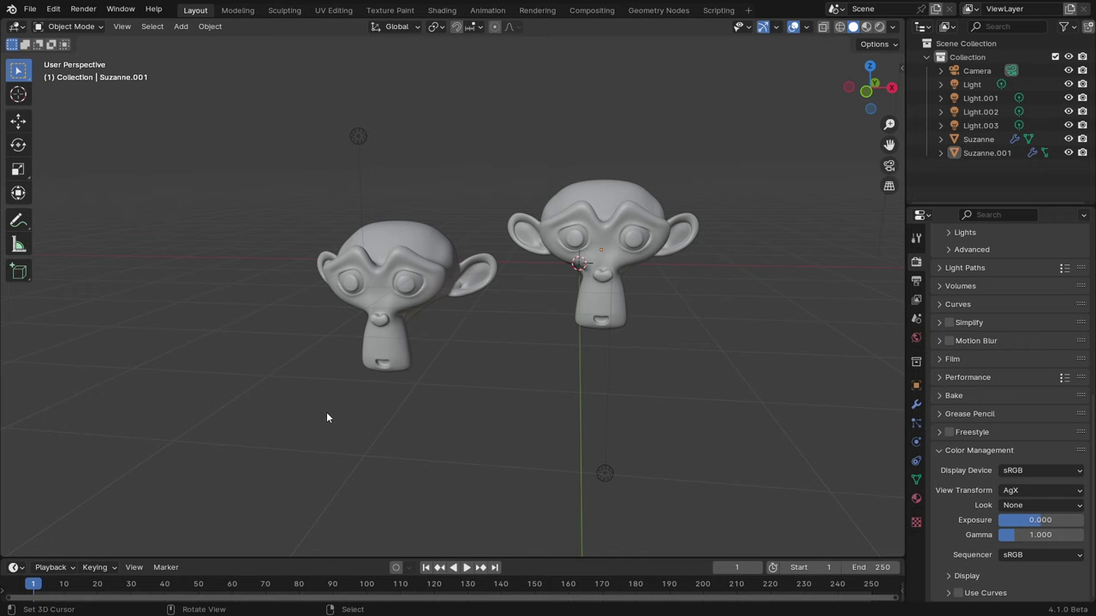
Turn on the viewport Statistics overlay and select each Suzanne to compare counts.
{"action": "left_click", "coordinate": [420, 276]}
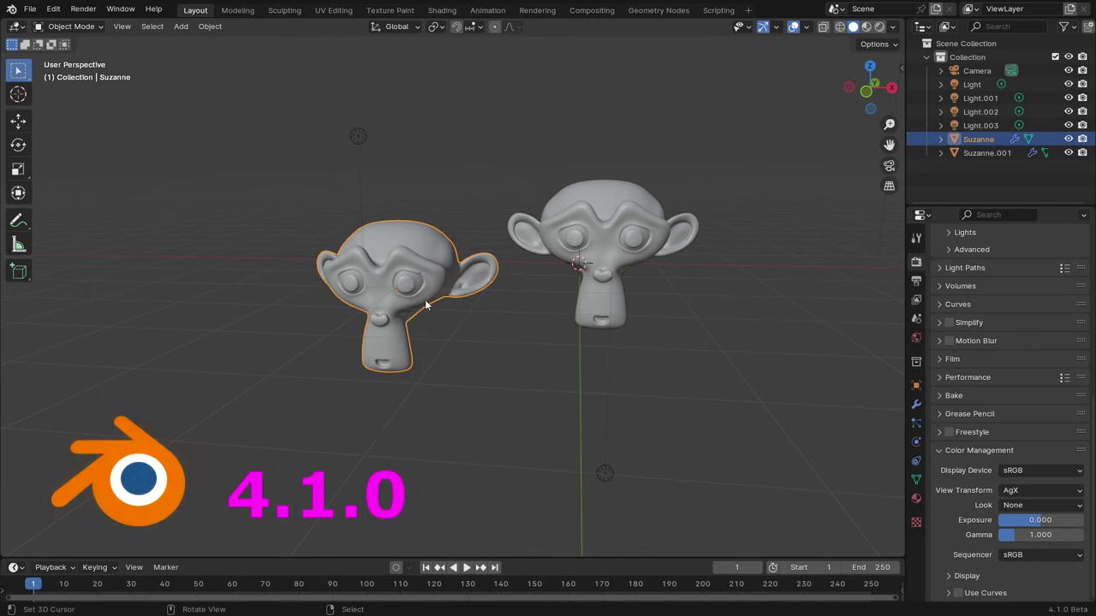
{"action": "left_click", "coordinate": [807, 27]}
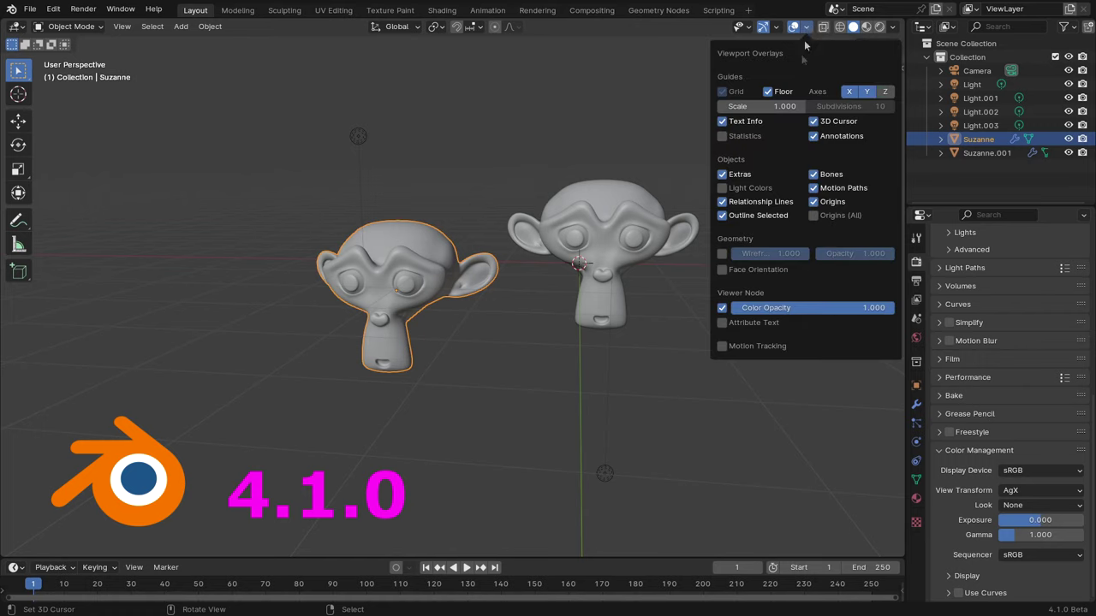
{"action": "left_click", "coordinate": [722, 137]}
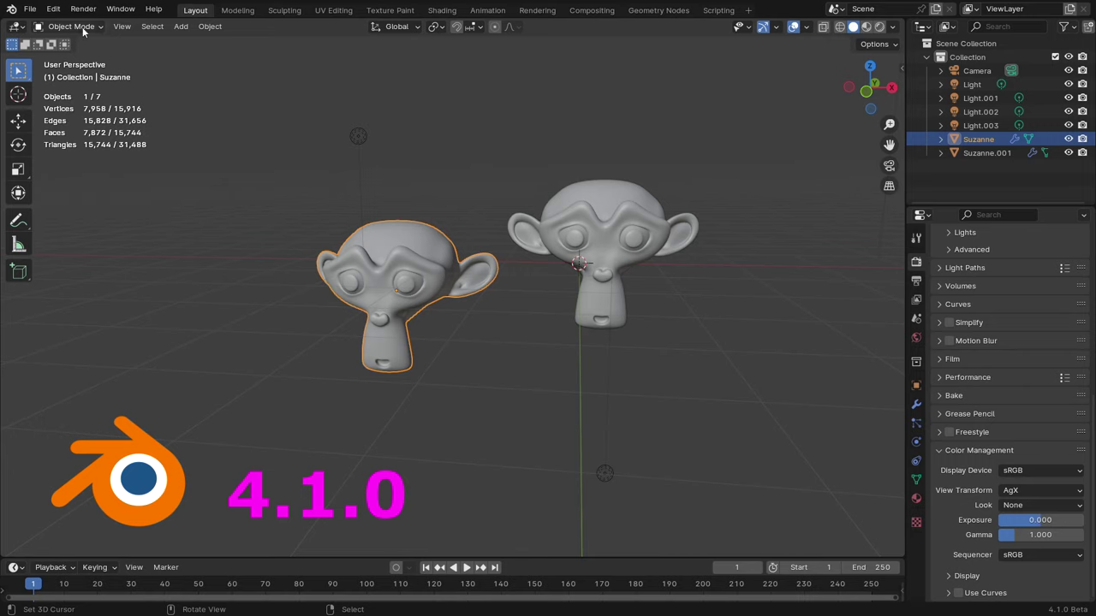
{"action": "left_click", "coordinate": [597, 236]}
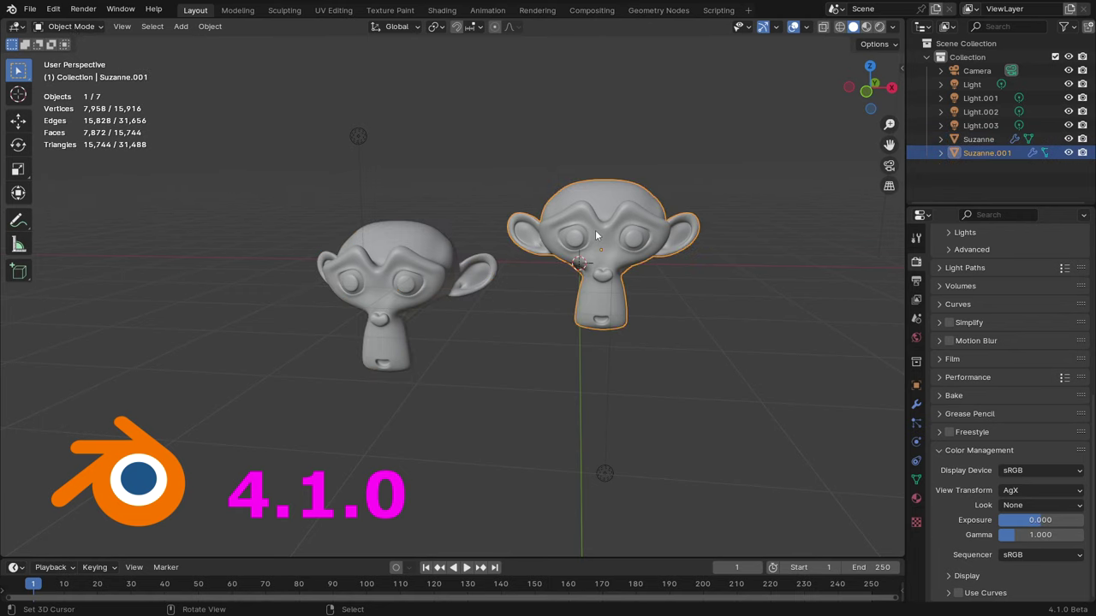
{"action": "left_click", "coordinate": [447, 270]}
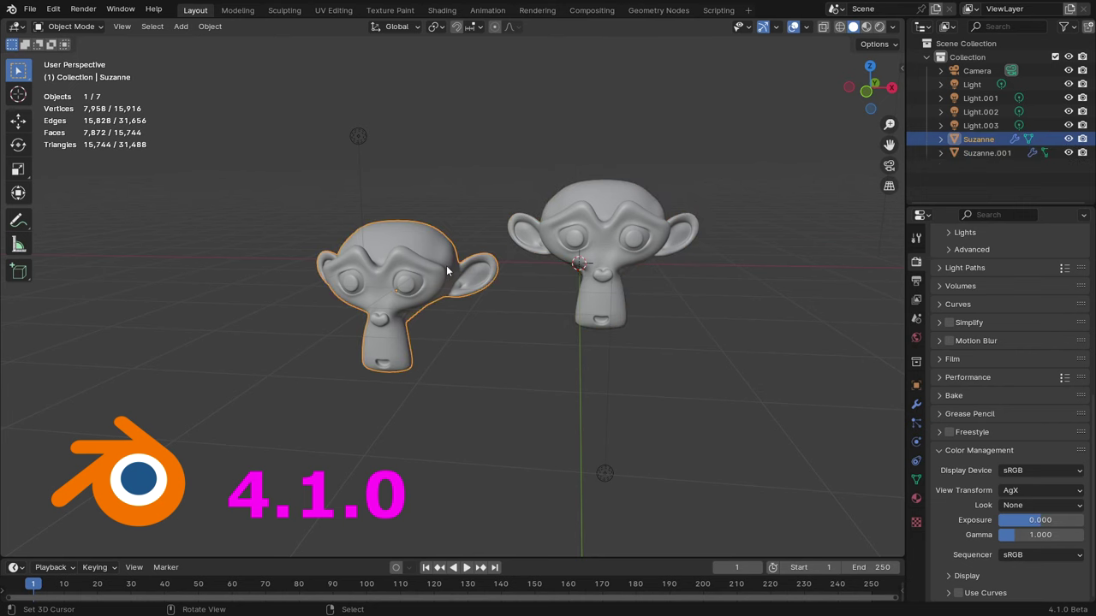
Edit Suzanne.001 and select two faces on top of its head in face mode.
{"action": "left_click", "coordinate": [542, 239]}
{"action": "key", "text": "Tab"}
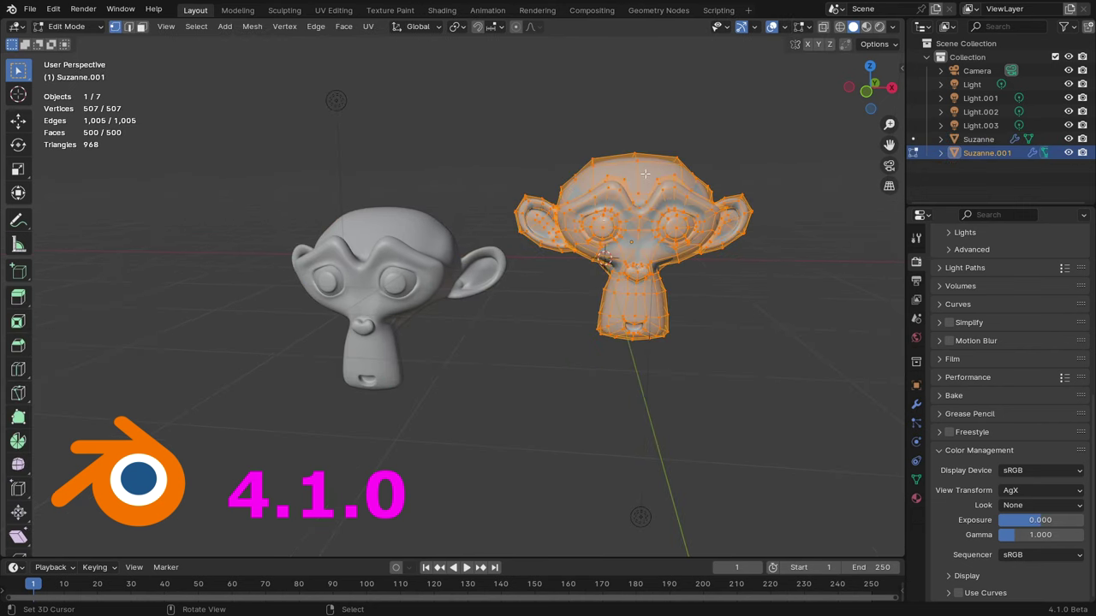
{"action": "middle_click_drag", "start_coordinate": [646, 173], "coordinate": [656, 190]}
{"action": "left_click", "coordinate": [654, 192]}
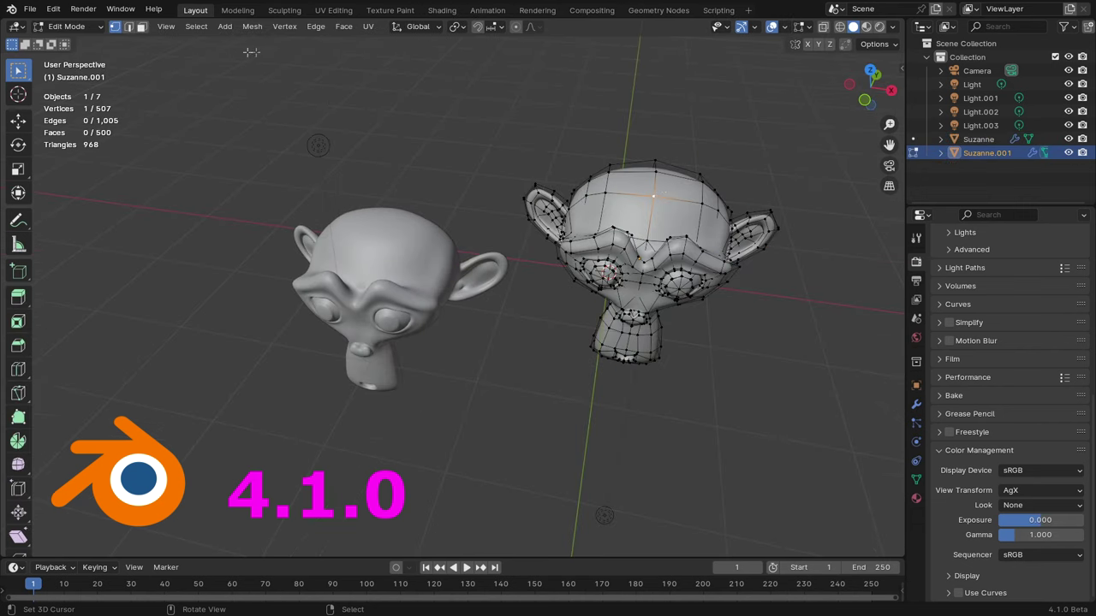
{"action": "left_click", "coordinate": [141, 26]}
{"action": "left_click", "coordinate": [676, 187]}
{"action": "left_click", "coordinate": [629, 187], "text": "shift"}
{"action": "middle_click_drag", "start_coordinate": [633, 187], "coordinate": [692, 185]}
Extrude the two top faces upward into a block and return to Object Mode.
{"action": "key", "text": "e"}
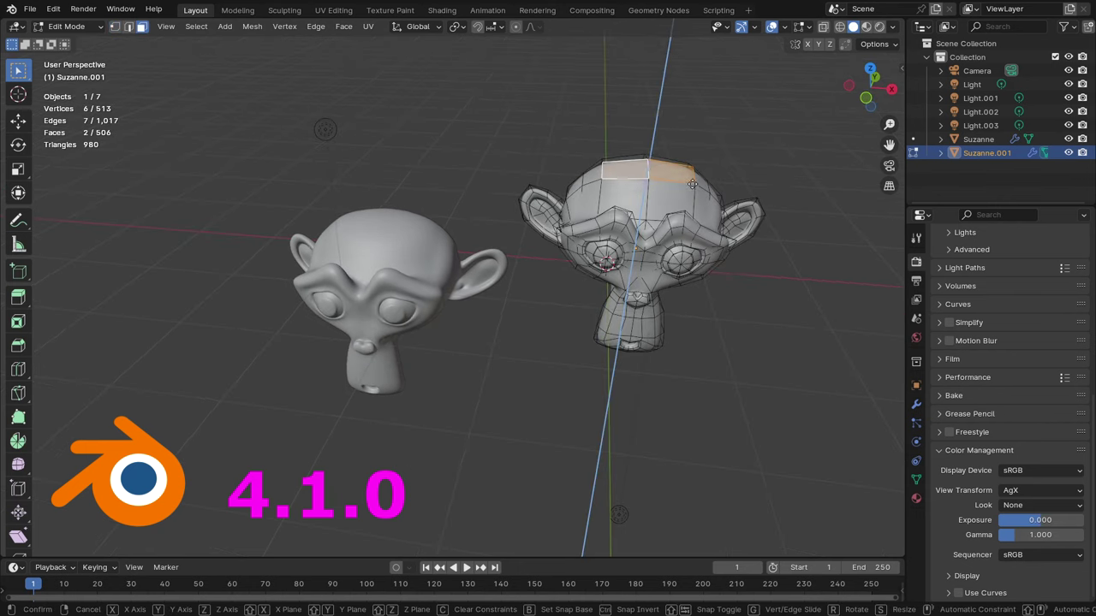
{"action": "left_click", "coordinate": [698, 140]}
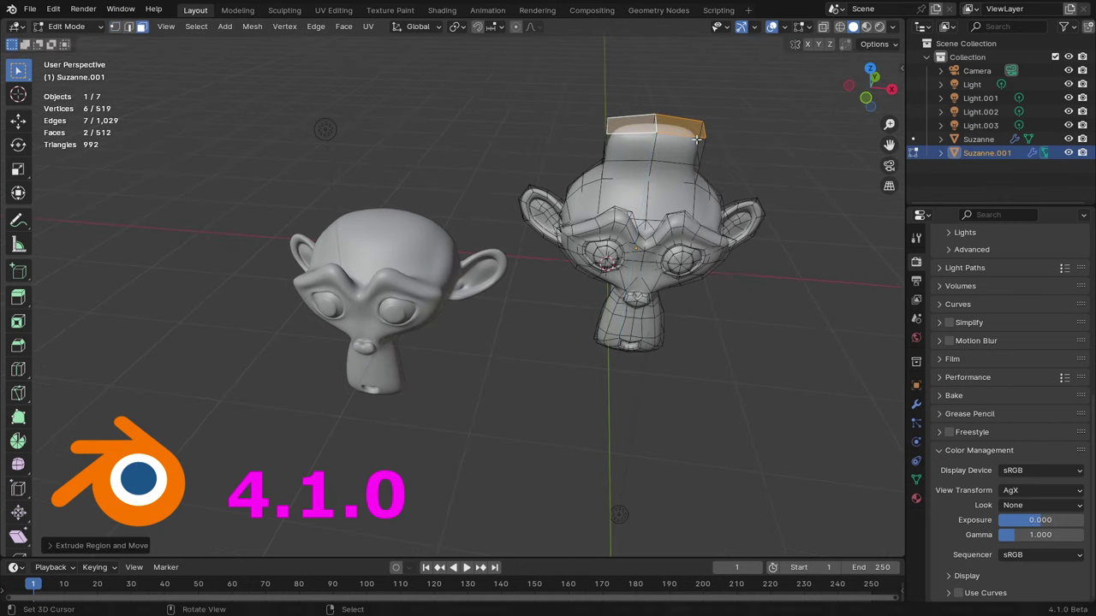
{"action": "left_click", "coordinate": [69, 27]}
{"action": "left_click", "coordinate": [58, 41]}
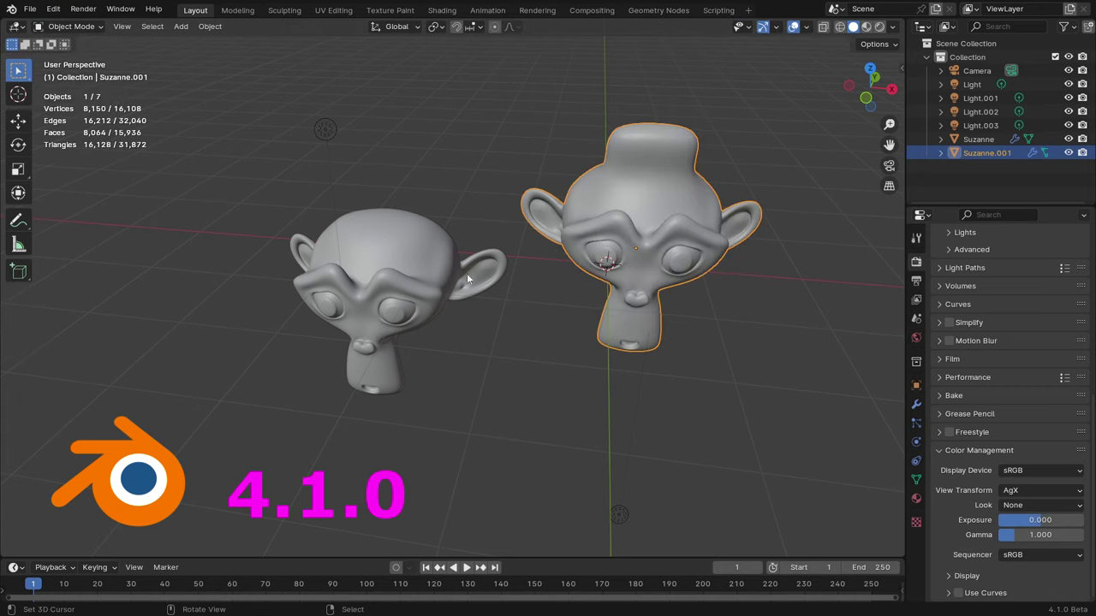
Select both Suzanne heads and orbit to a lower front view.
{"action": "left_click", "coordinate": [391, 270]}
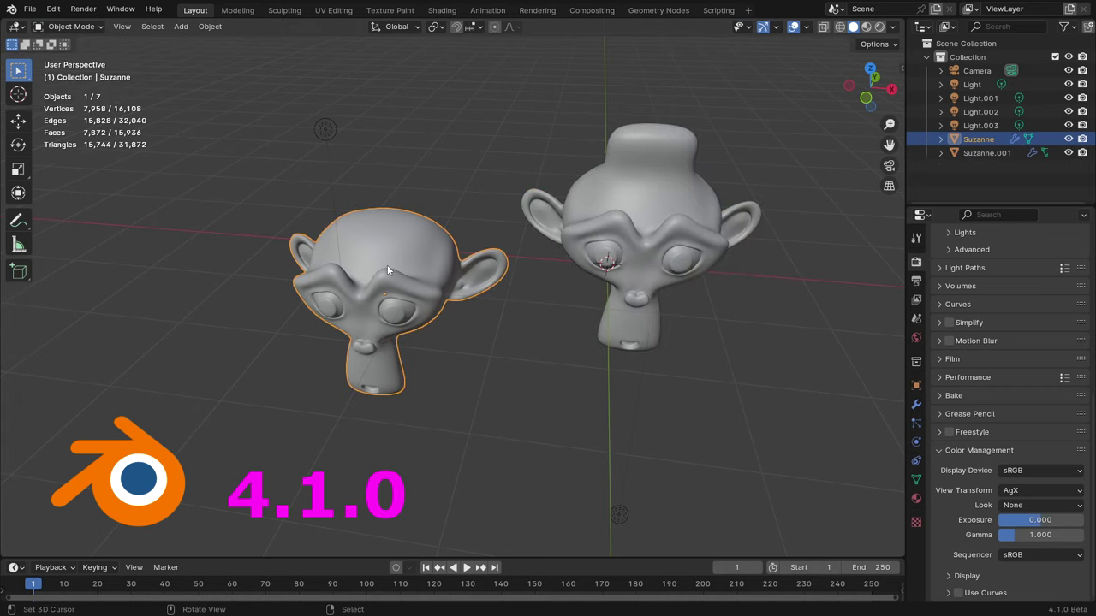
{"action": "left_click", "coordinate": [607, 190]}
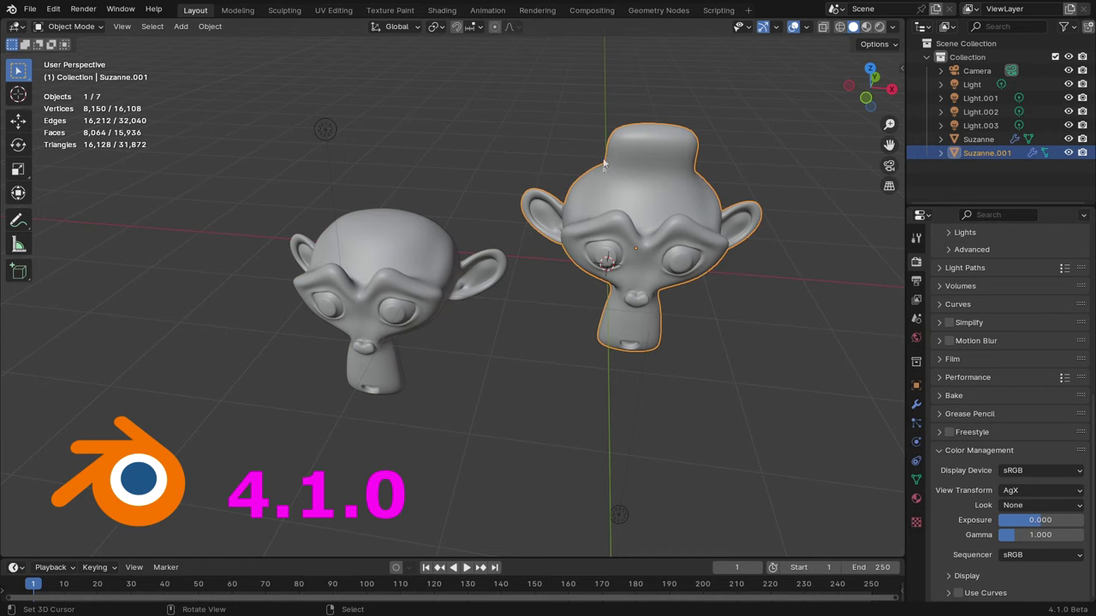
{"action": "middle_click_drag", "start_coordinate": [520, 323], "coordinate": [547, 268]}
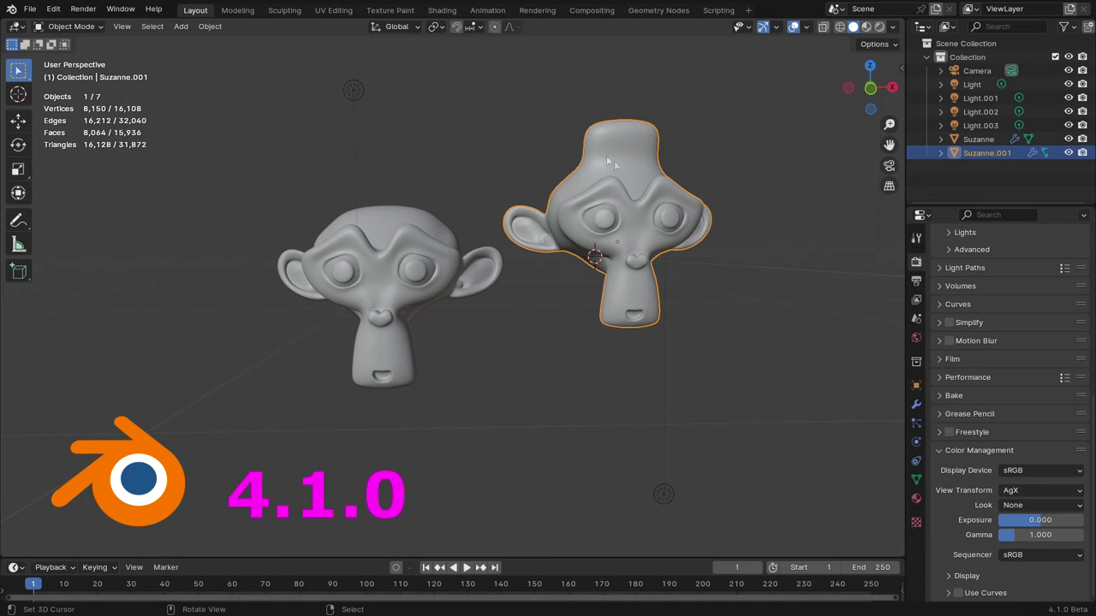
{"action": "left_click", "coordinate": [438, 264], "text": "shift"}
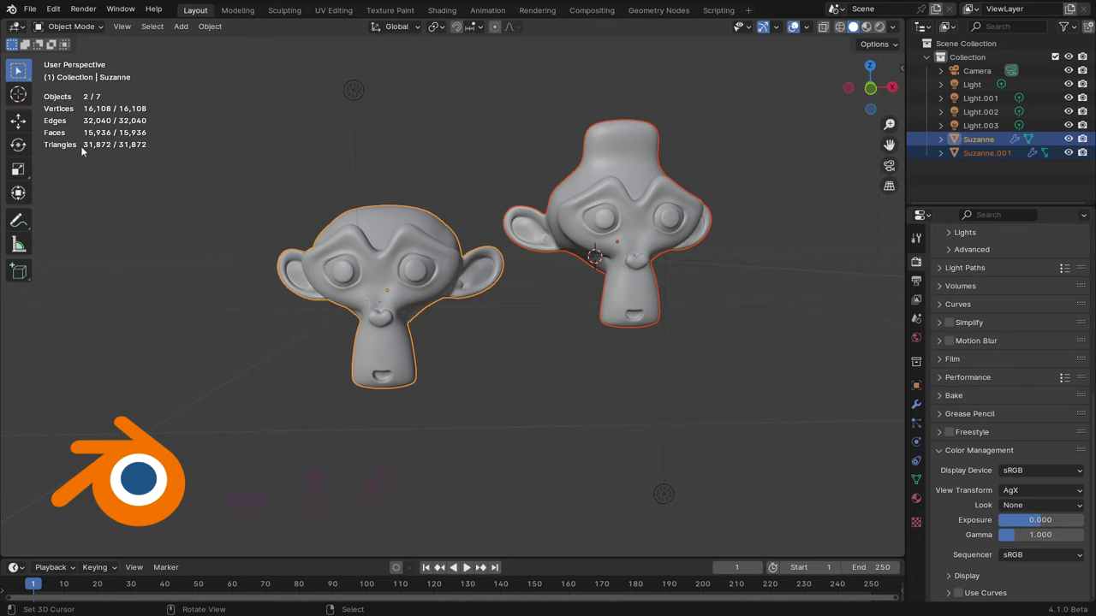
Deselect both monkeys by clicking empty viewport space.
{"action": "left_click", "coordinate": [637, 440]}
{"action": "scroll", "coordinate": [637, 440], "scroll_direction": "up", "scroll_amount": 5}
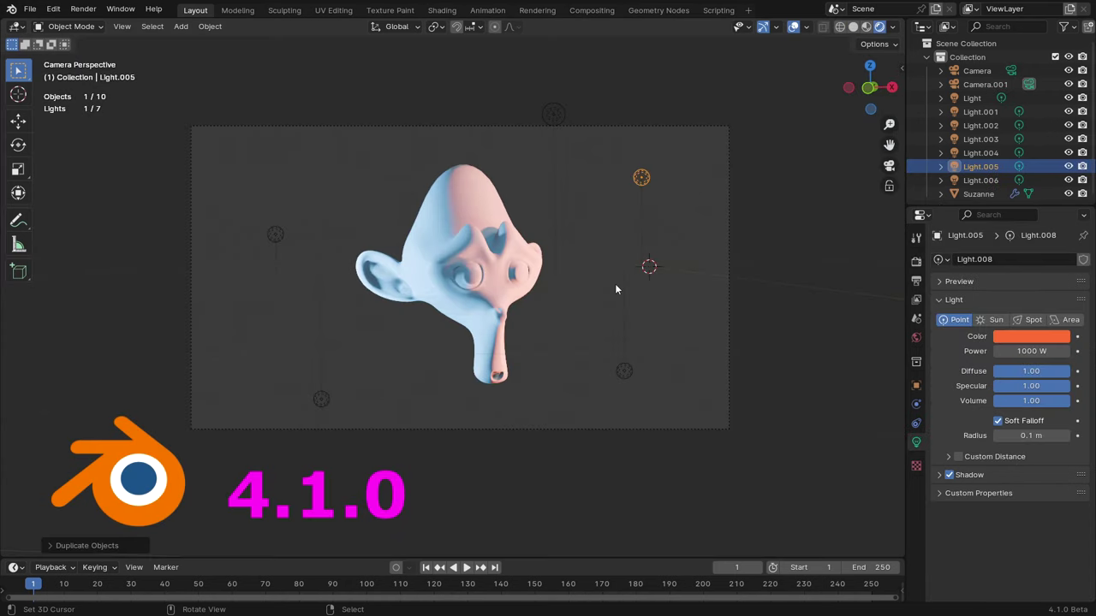
Switch to the Compositing workspace and turn on Use Nodes.
{"action": "scroll", "coordinate": [591, 315], "scroll_direction": "up", "scroll_amount": 2}
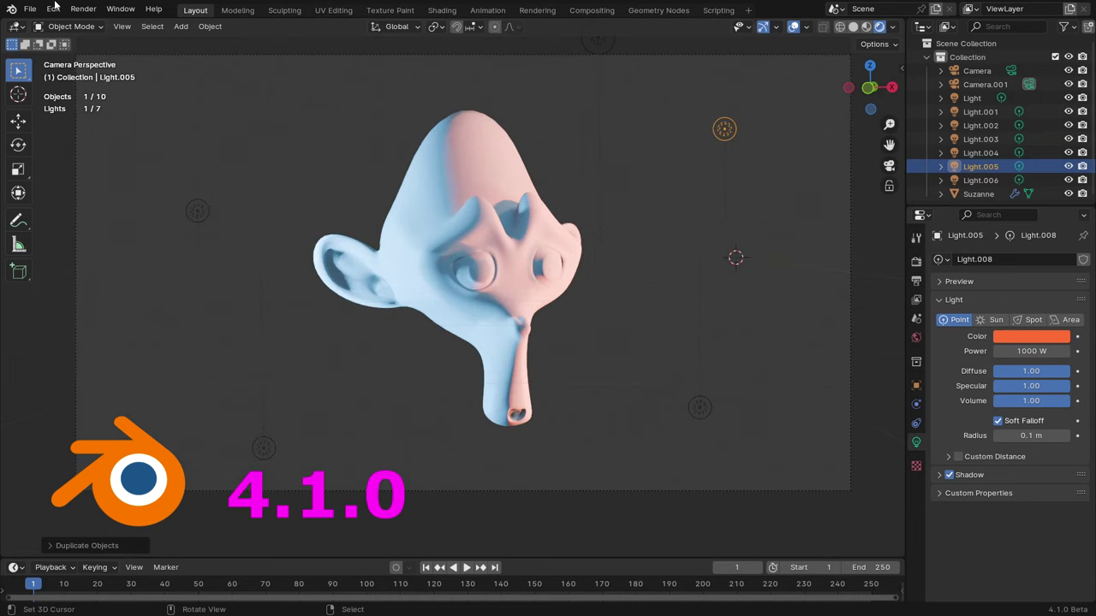
{"action": "left_click", "coordinate": [83, 10]}
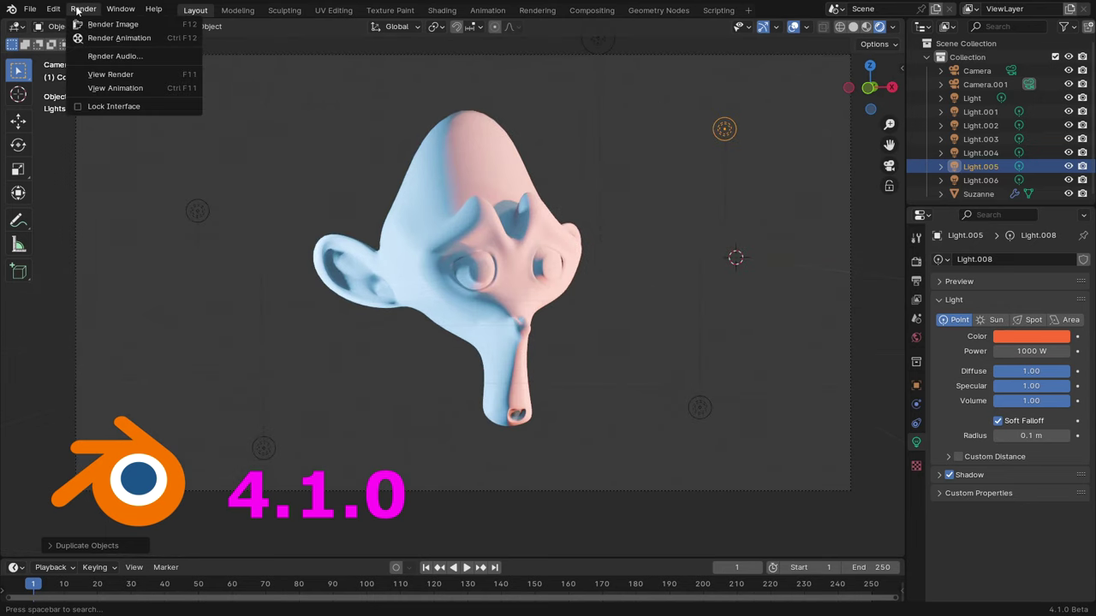
{"action": "left_click", "coordinate": [593, 11]}
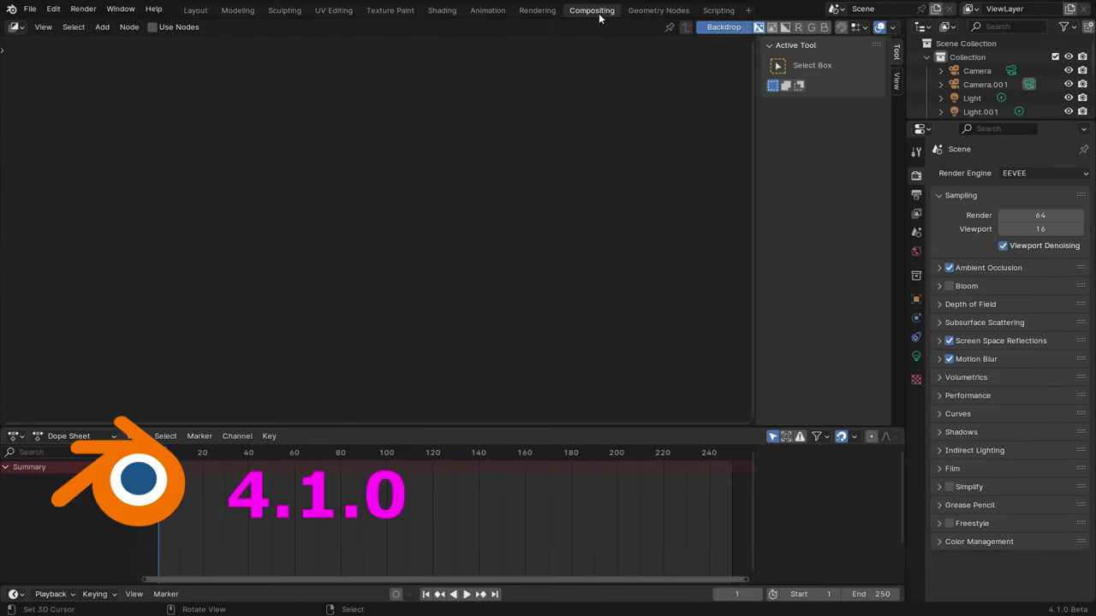
{"action": "left_click", "coordinate": [154, 28]}
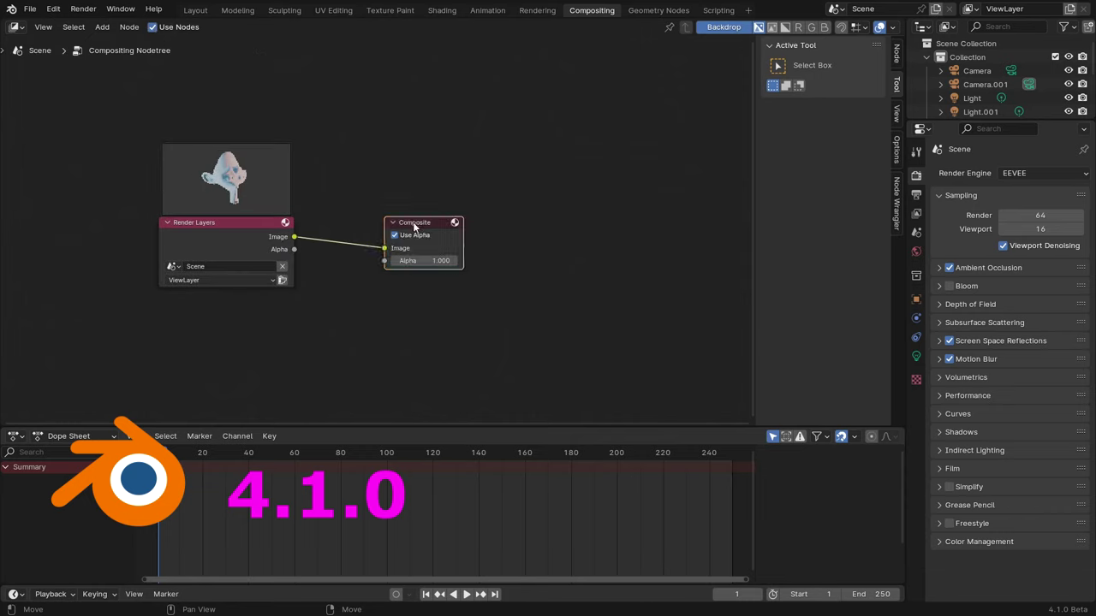
Move the Composite node aside and add a Viewer node fed by the render image.
{"action": "left_click_drag", "start_coordinate": [413, 223], "coordinate": [527, 139]}
{"action": "key", "text": "shift+a"}
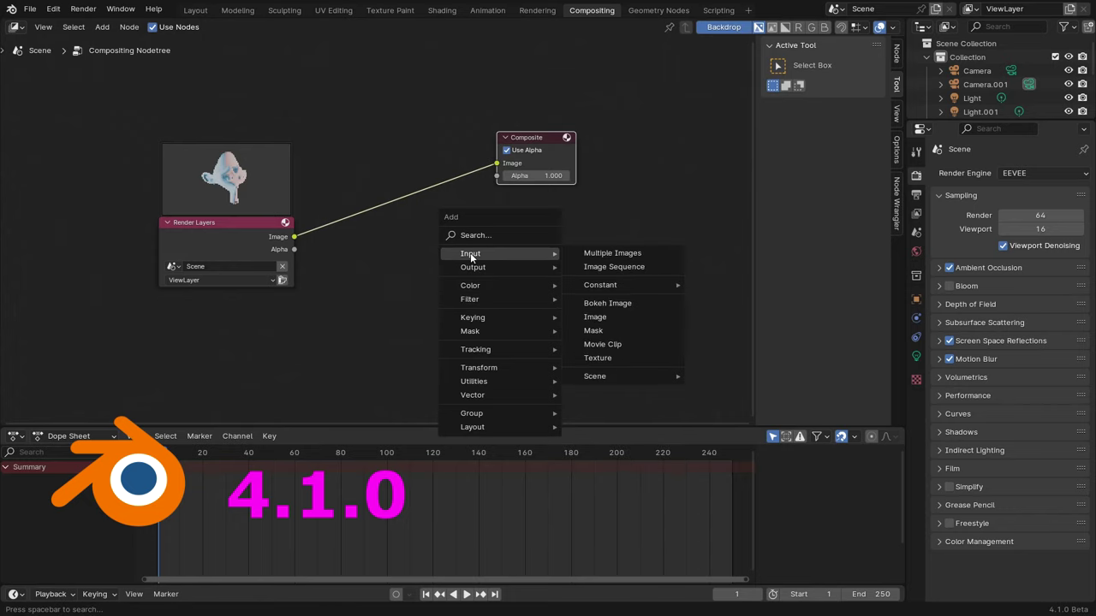
{"action": "mouse_move", "coordinate": [472, 267]}
{"action": "left_click", "coordinate": [601, 284]}
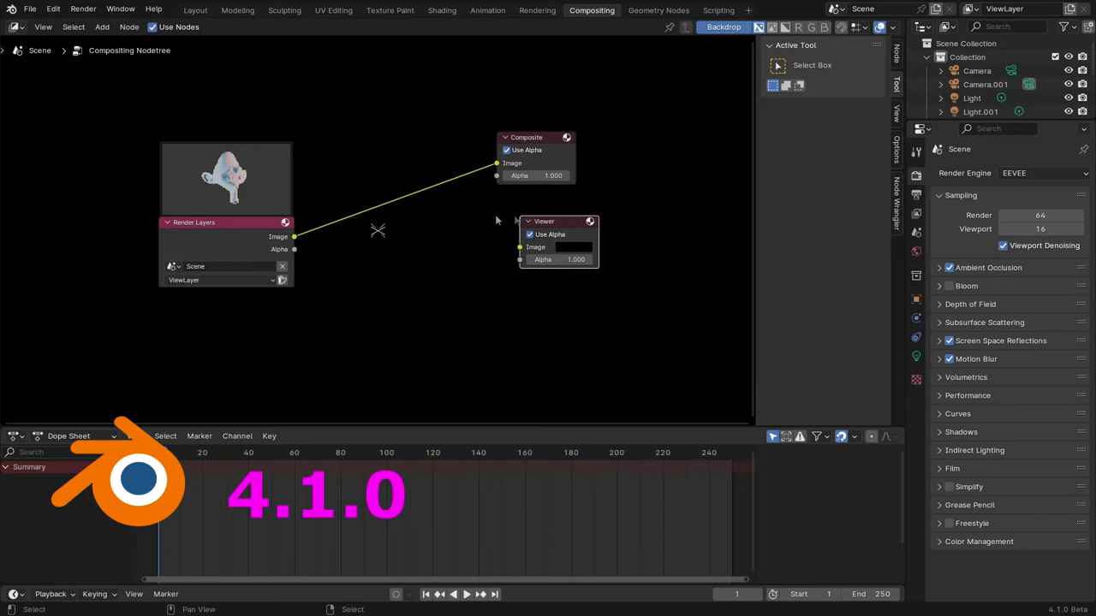
{"action": "left_click_drag", "start_coordinate": [294, 236], "coordinate": [520, 247]}
Set Backdrop Zoom to 0.48 and turn off node Previews in the Overlays.
{"action": "scroll", "coordinate": [458, 254], "scroll_direction": "down", "scroll_amount": 1}
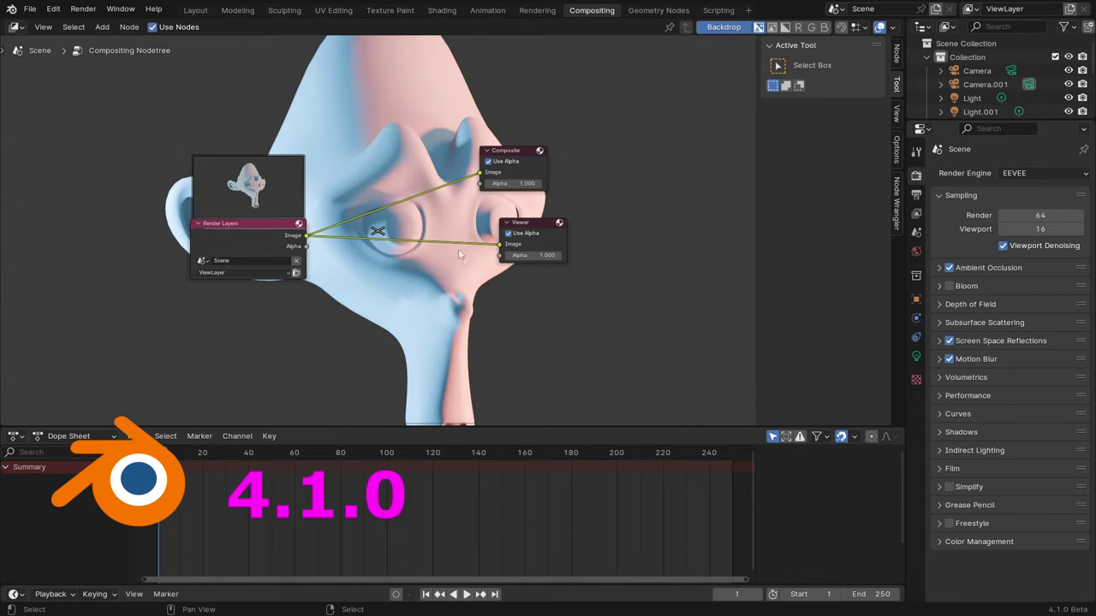
{"action": "left_click", "coordinate": [897, 111]}
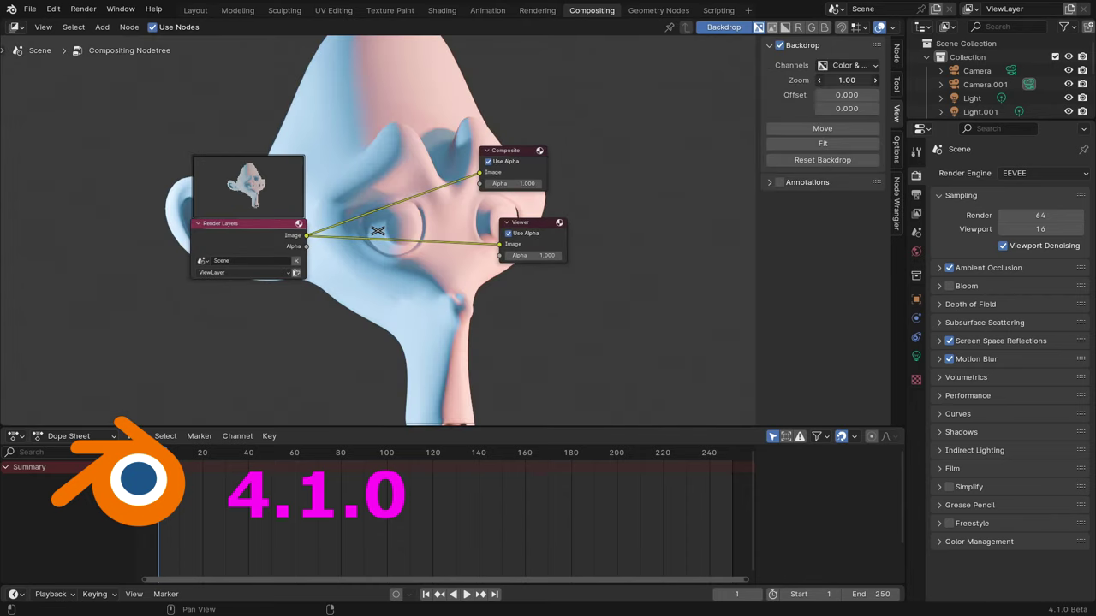
{"action": "left_click_drag", "start_coordinate": [846, 80], "coordinate": [805, 80]}
{"action": "scroll", "coordinate": [510, 246], "scroll_direction": "up", "scroll_amount": 1}
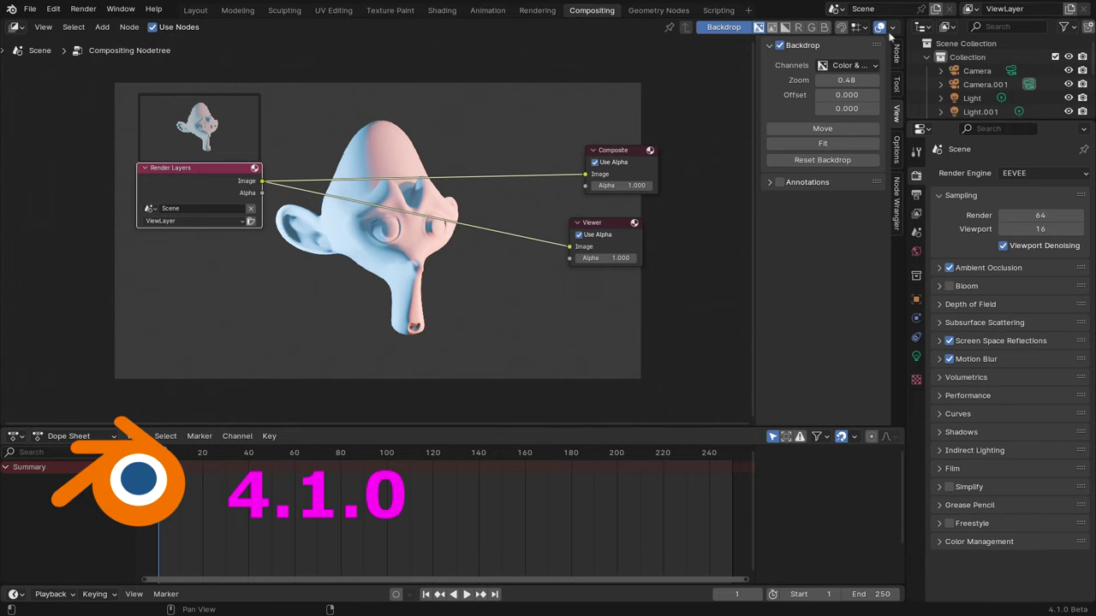
{"action": "left_click", "coordinate": [894, 30]}
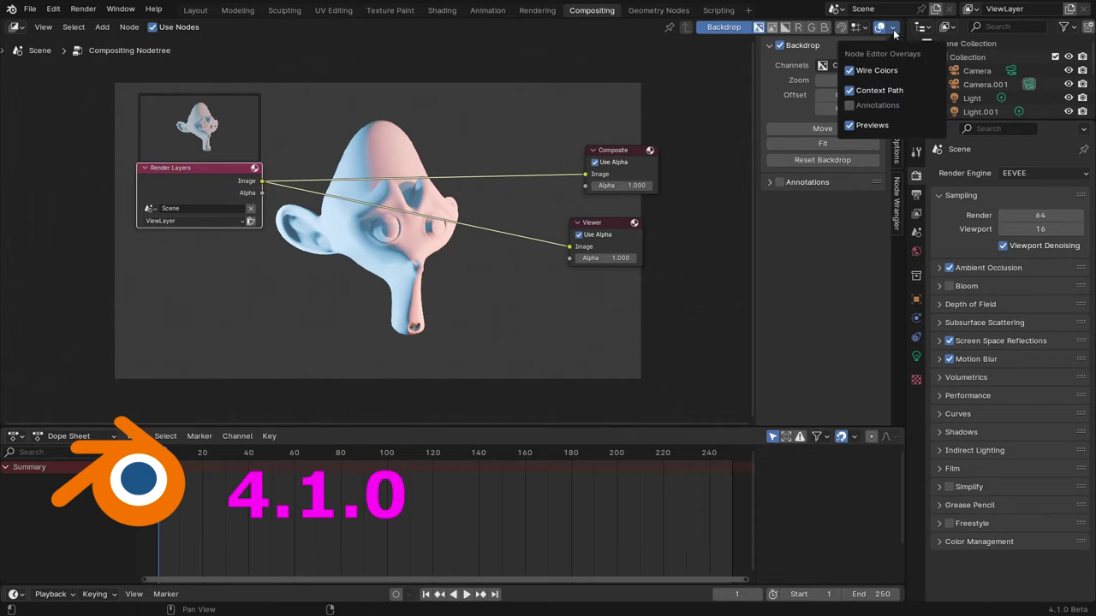
{"action": "left_click", "coordinate": [850, 125]}
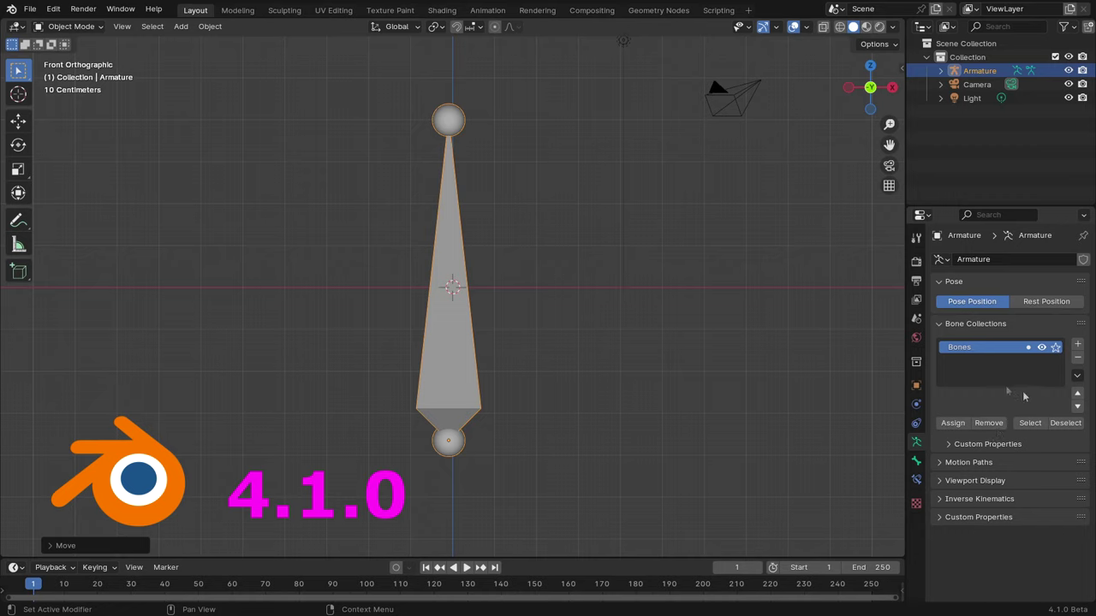
Add three bone collections and nest them as Bones.002 › Bones.001 › Bones.003.
{"action": "left_click", "coordinate": [1078, 346]}
{"action": "left_click", "coordinate": [1077, 347]}
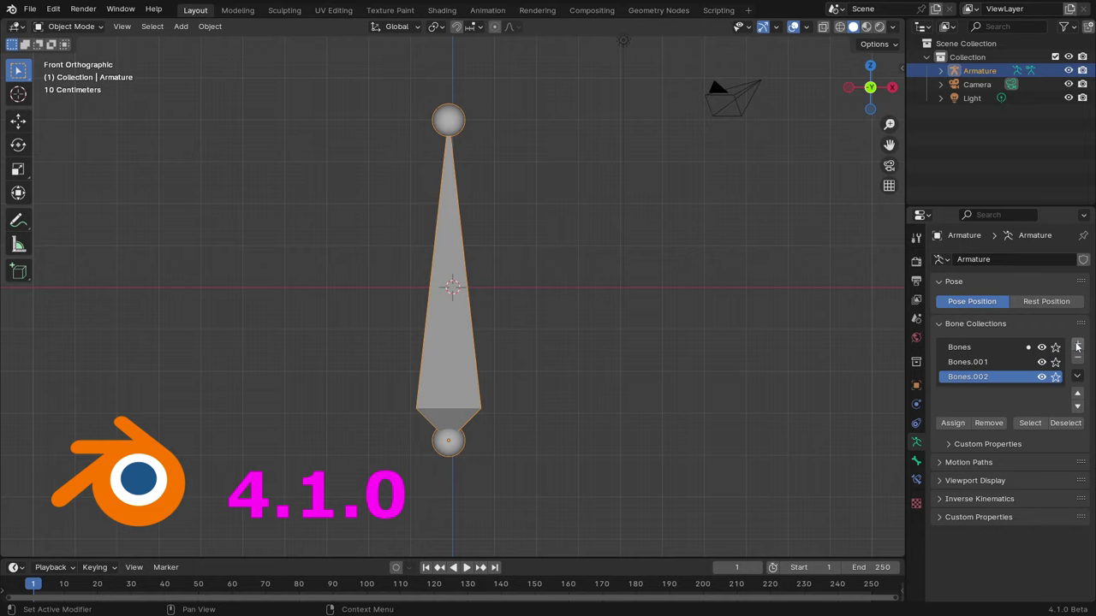
{"action": "left_click_drag", "start_coordinate": [961, 380], "coordinate": [978, 366]}
{"action": "left_click", "coordinate": [1077, 346]}
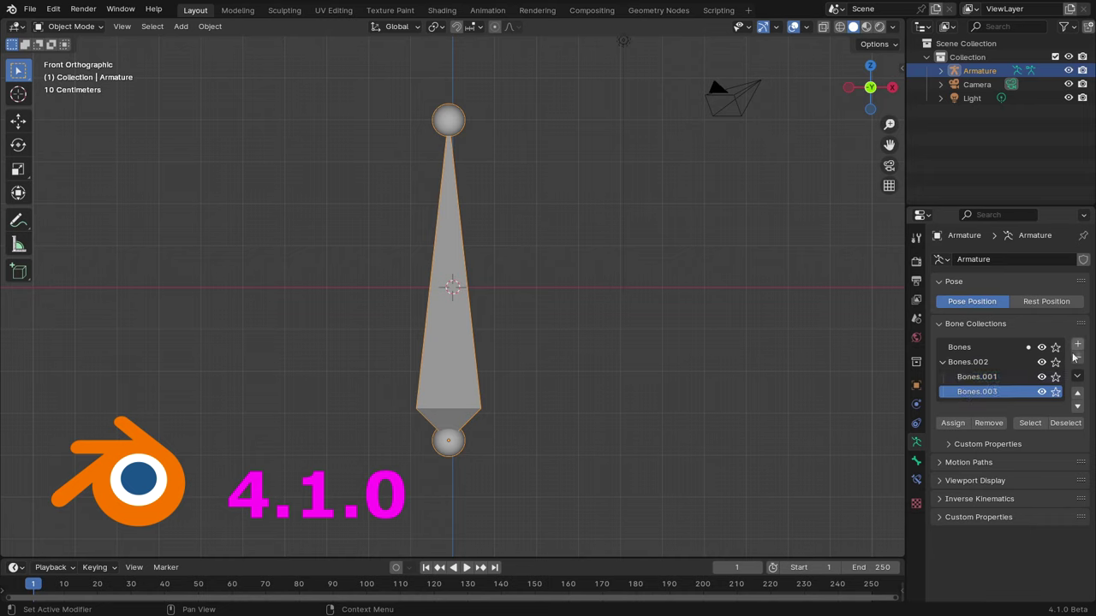
{"action": "left_click_drag", "start_coordinate": [966, 392], "coordinate": [986, 382]}
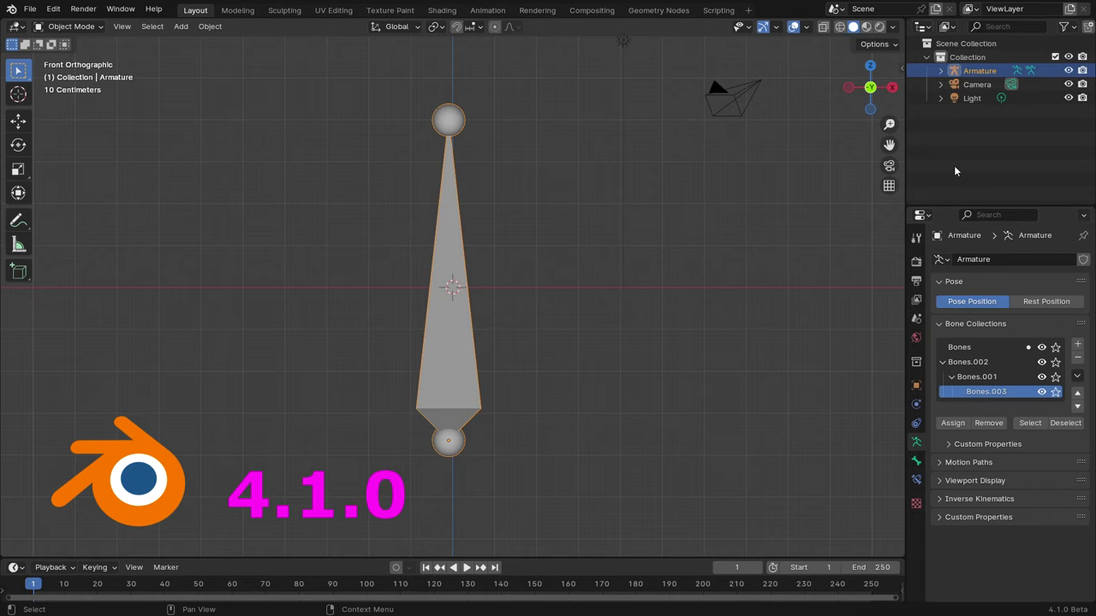
Expand the Armature tree in the Outliner to show the bone collection hierarchy.
{"action": "left_click", "coordinate": [941, 71]}
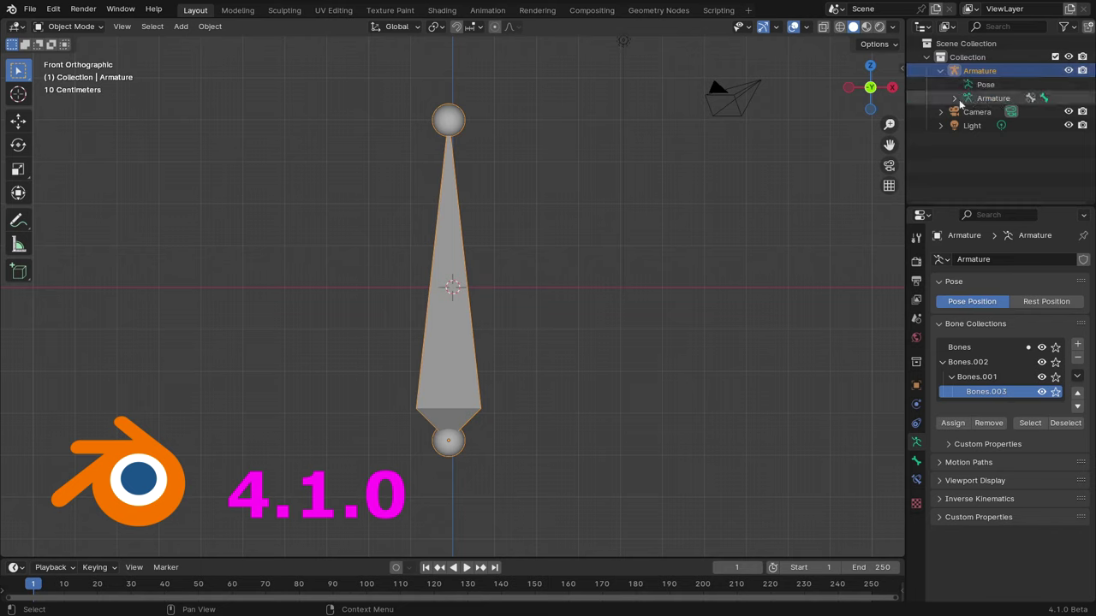
{"action": "left_click", "coordinate": [955, 99]}
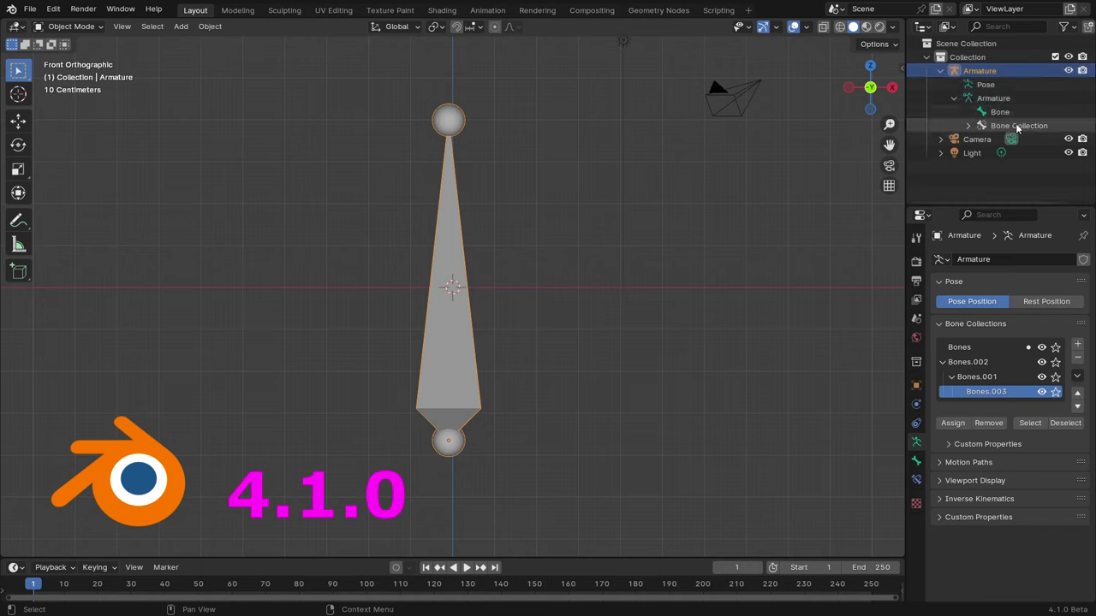
{"action": "left_click", "coordinate": [968, 126]}
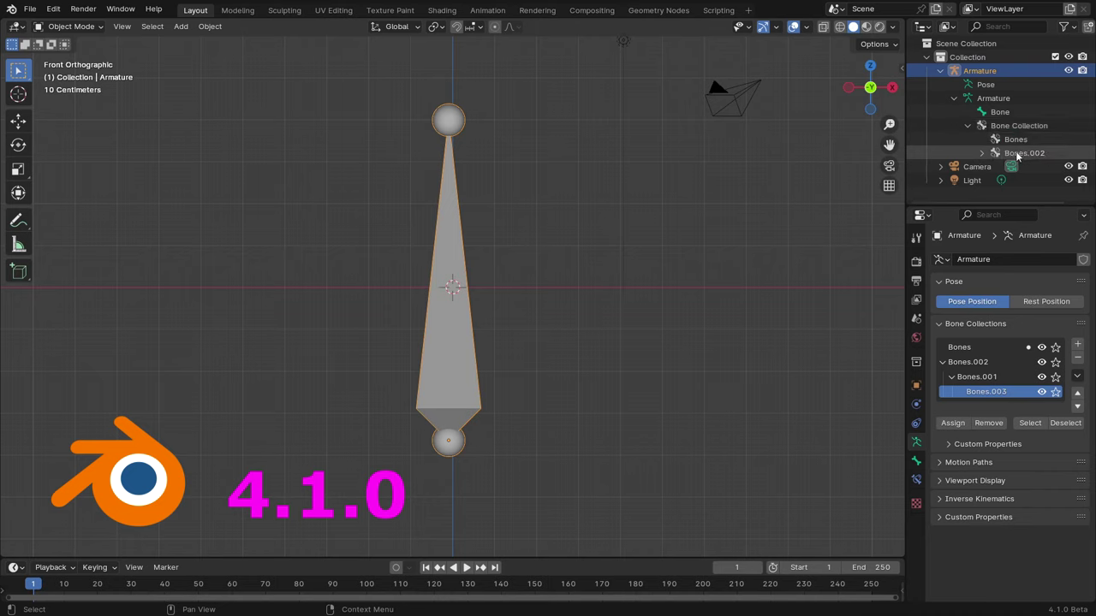
{"action": "left_click", "coordinate": [982, 153]}
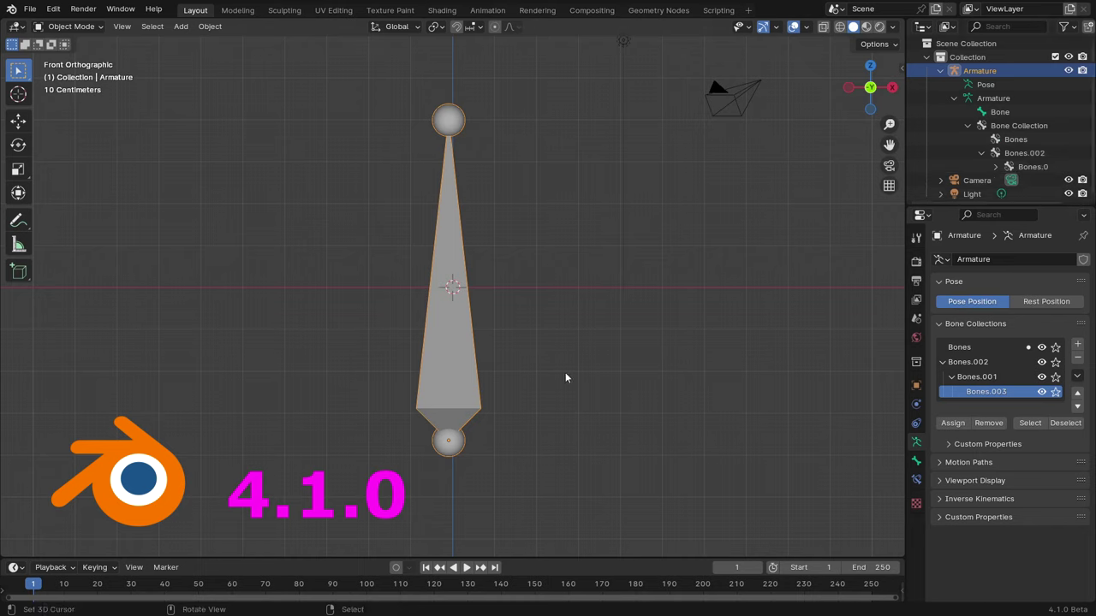
Make Bones.002 active, try assigning the bone, and toggle the Bones collection's visibility.
{"action": "left_click", "coordinate": [970, 362]}
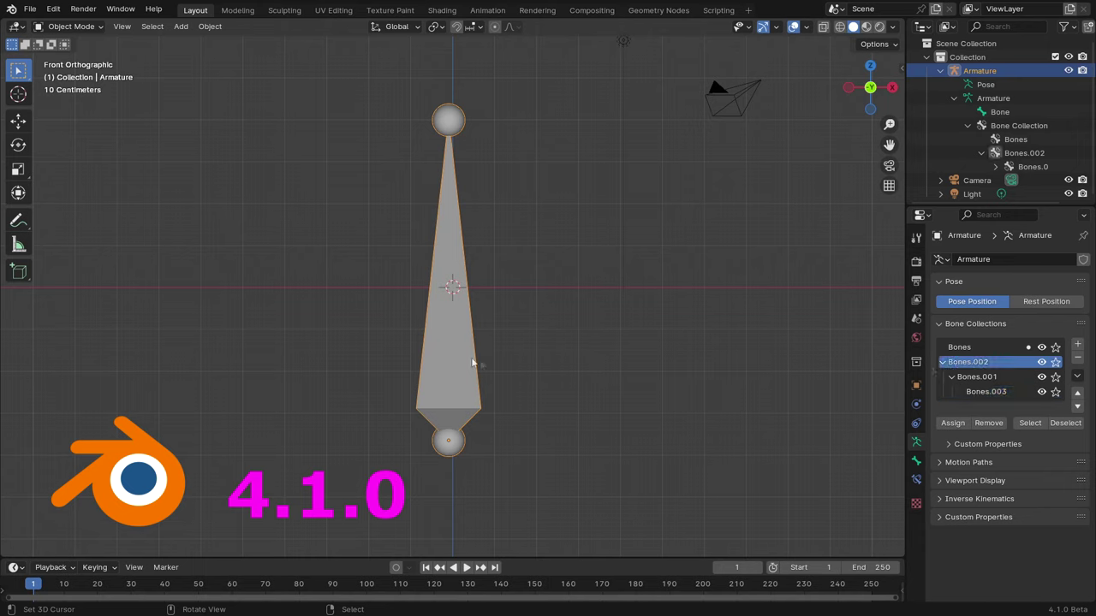
{"action": "left_click", "coordinate": [956, 423]}
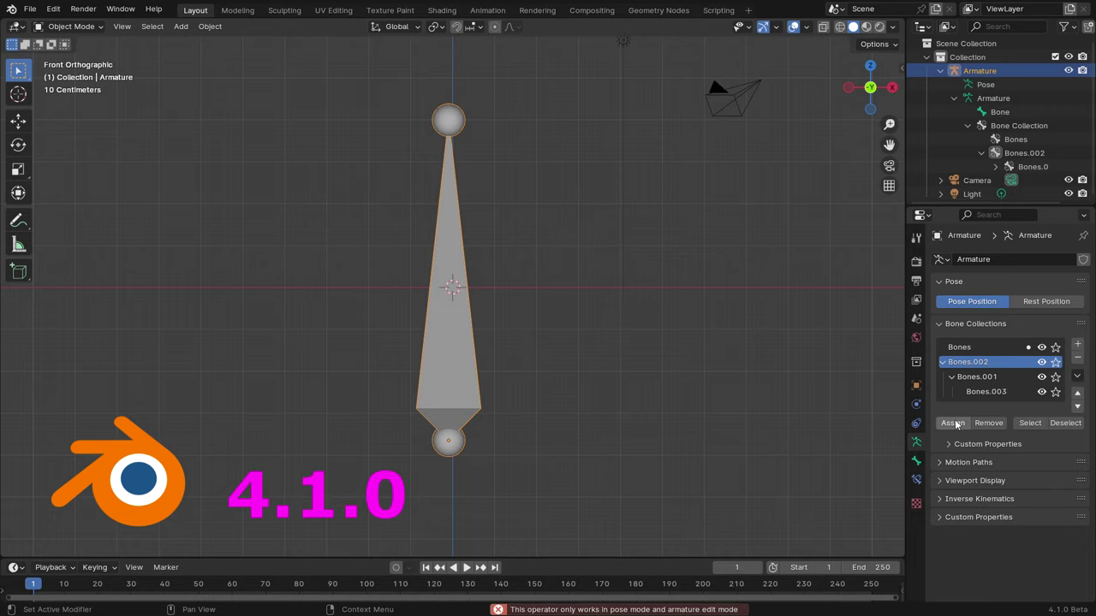
{"action": "left_click", "coordinate": [1041, 347]}
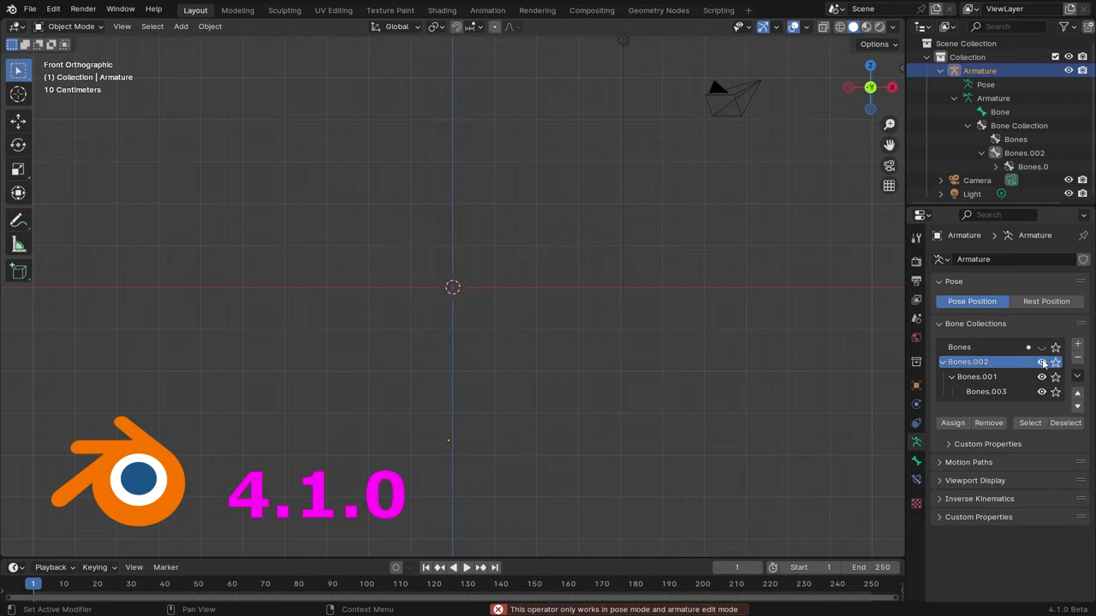
{"action": "left_click", "coordinate": [1042, 347]}
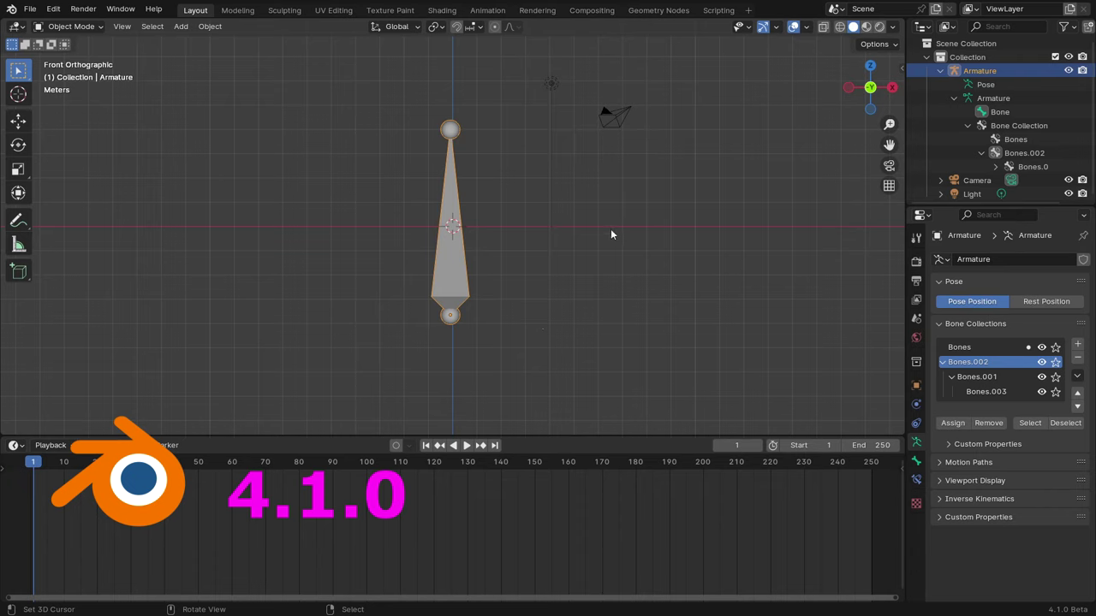
In Pose Mode, select the bone and keyframe its starting pose at frame 1.
{"action": "left_click", "coordinate": [54, 29]}
{"action": "left_click", "coordinate": [68, 69]}
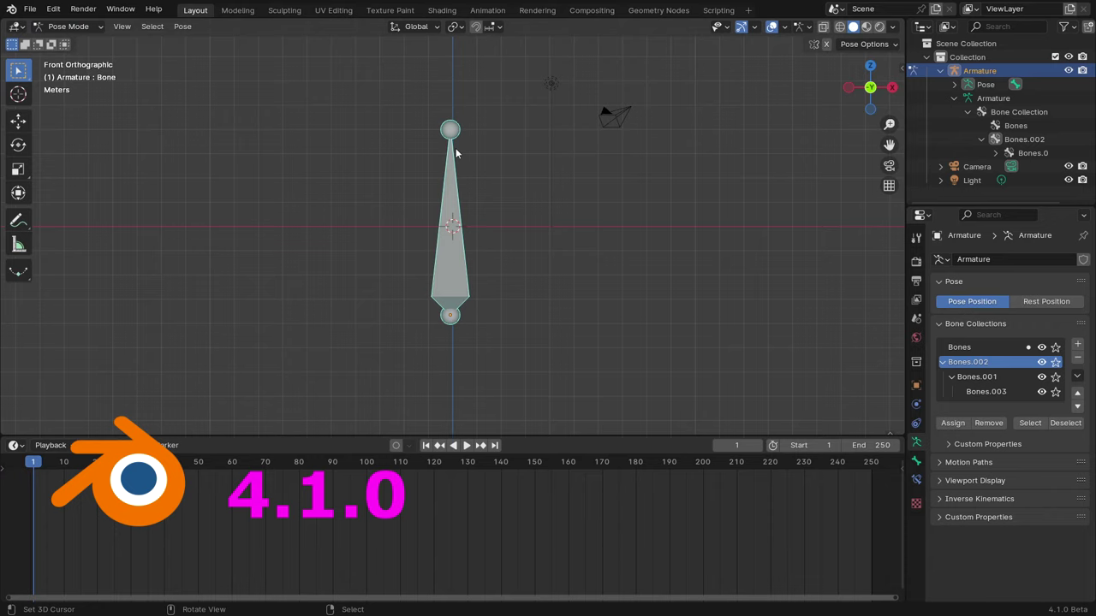
{"action": "left_click", "coordinate": [604, 122]}
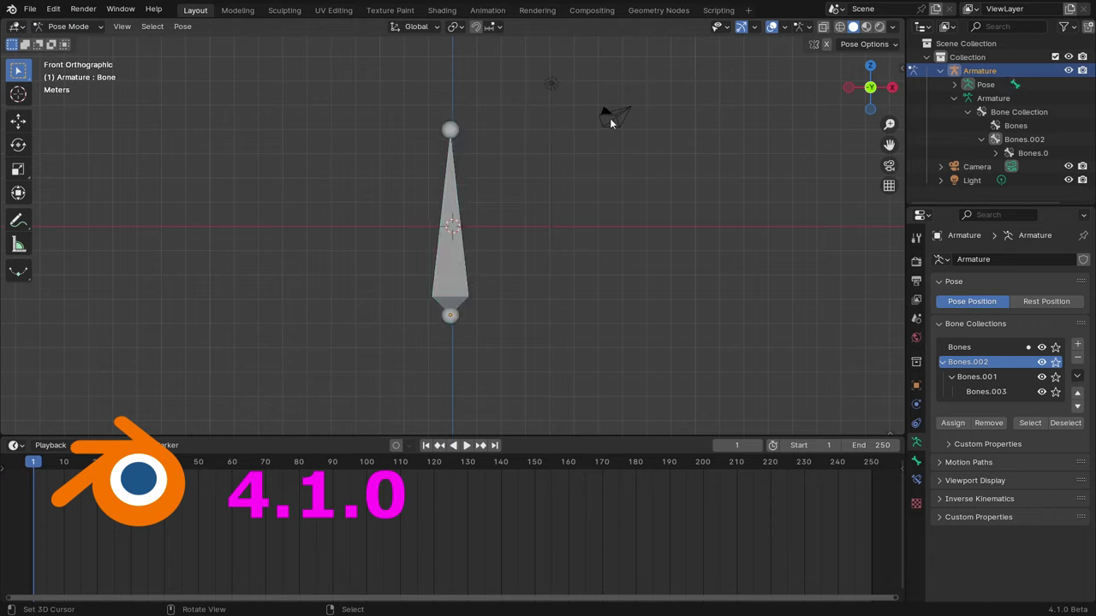
{"action": "left_click", "coordinate": [449, 178]}
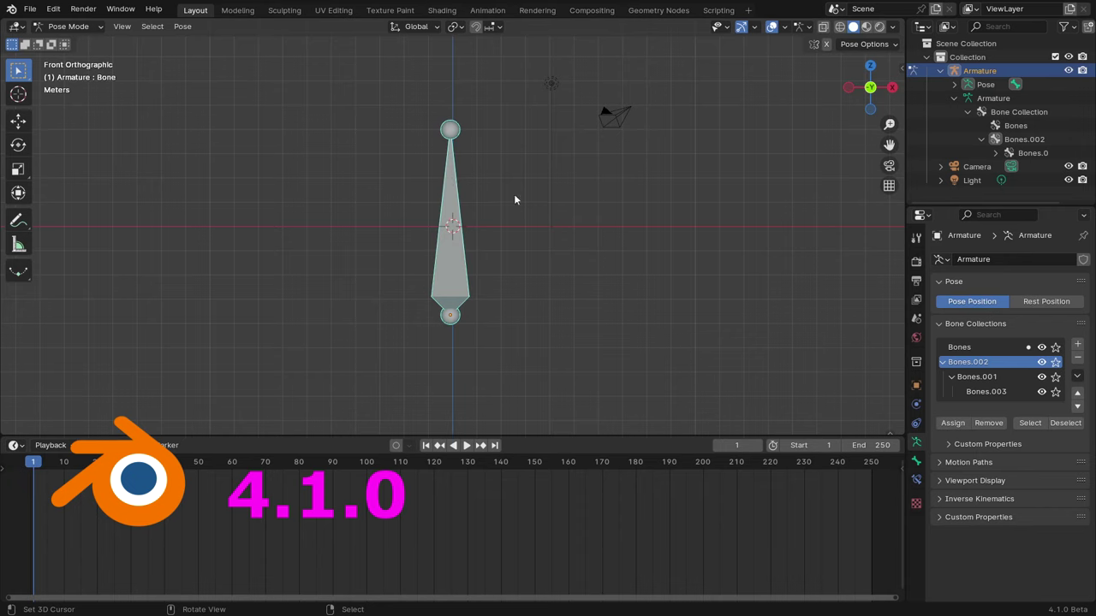
{"action": "key", "text": "i"}
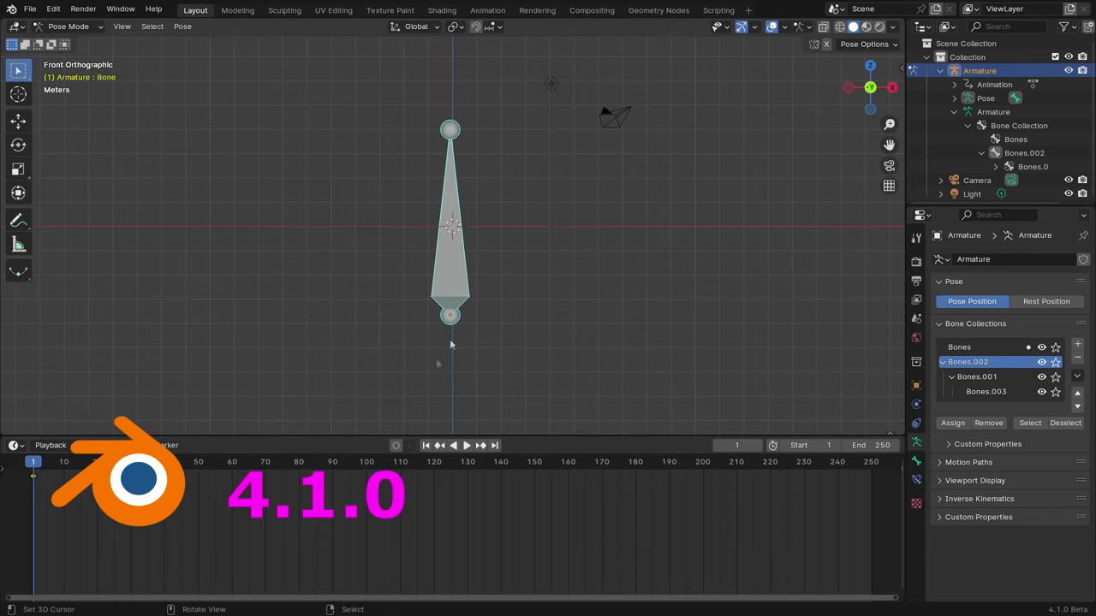
Rotate the bone to point up-right and keyframe it at frame 91.
{"action": "left_click", "coordinate": [326, 501]}
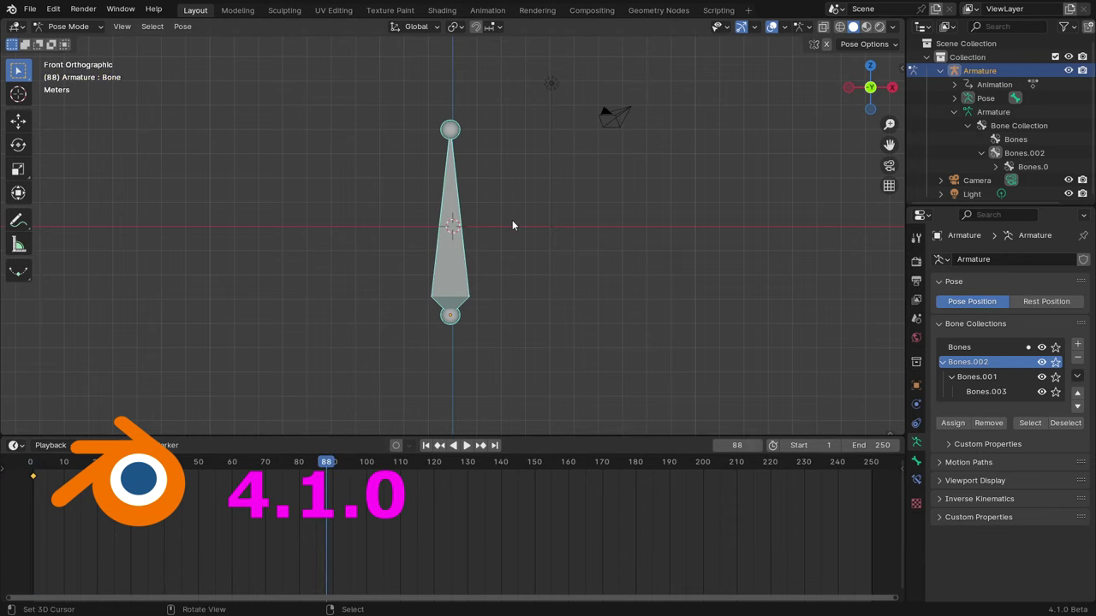
{"action": "key", "text": "space"}
{"action": "key", "text": "space"}
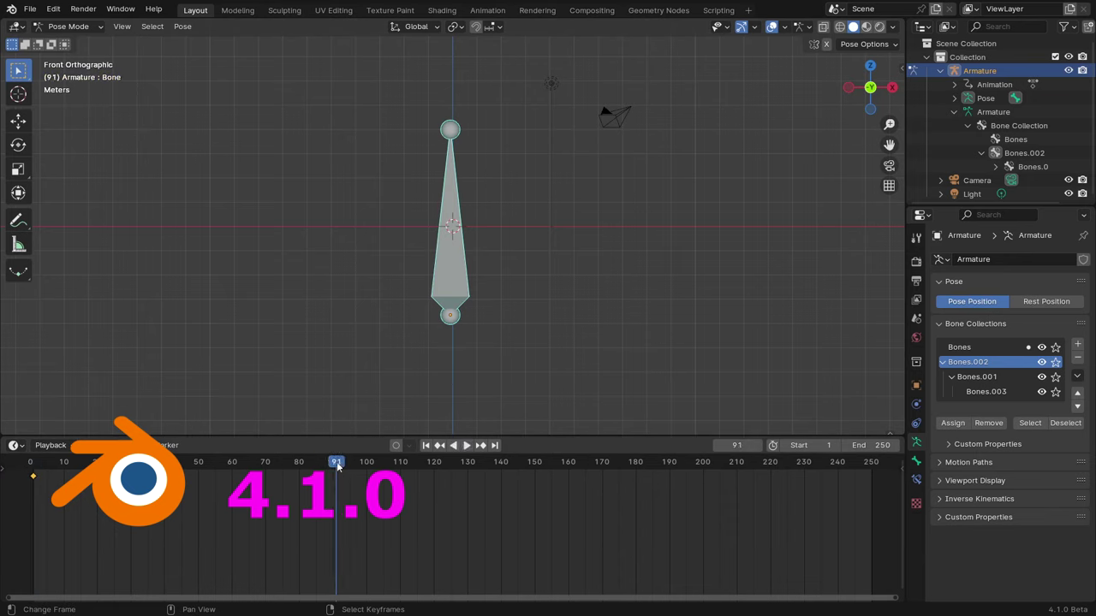
{"action": "key", "text": "r"}
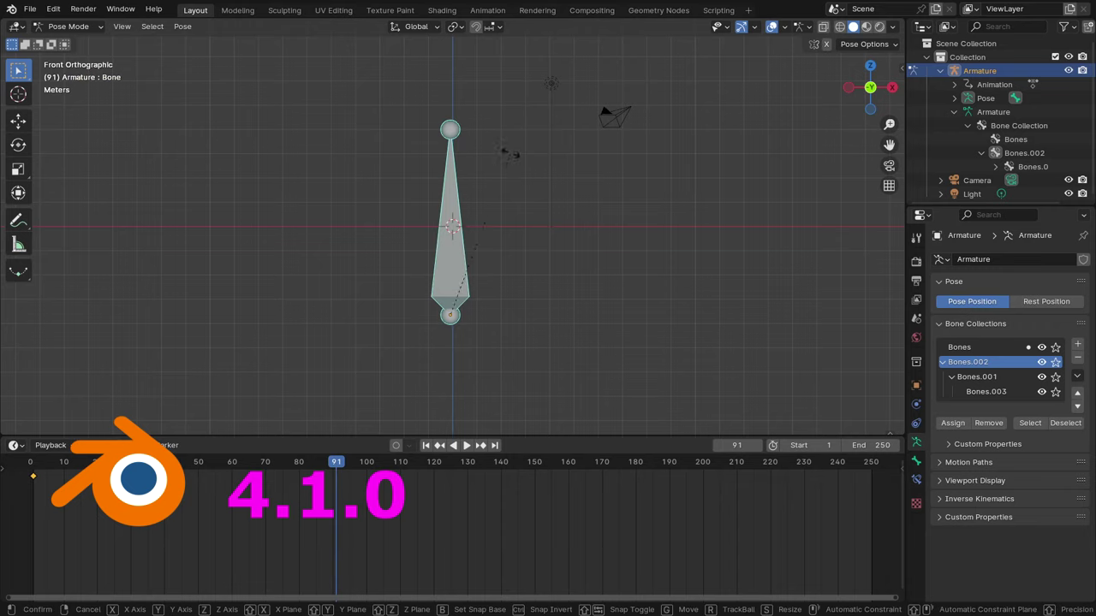
{"action": "left_click", "coordinate": [590, 255]}
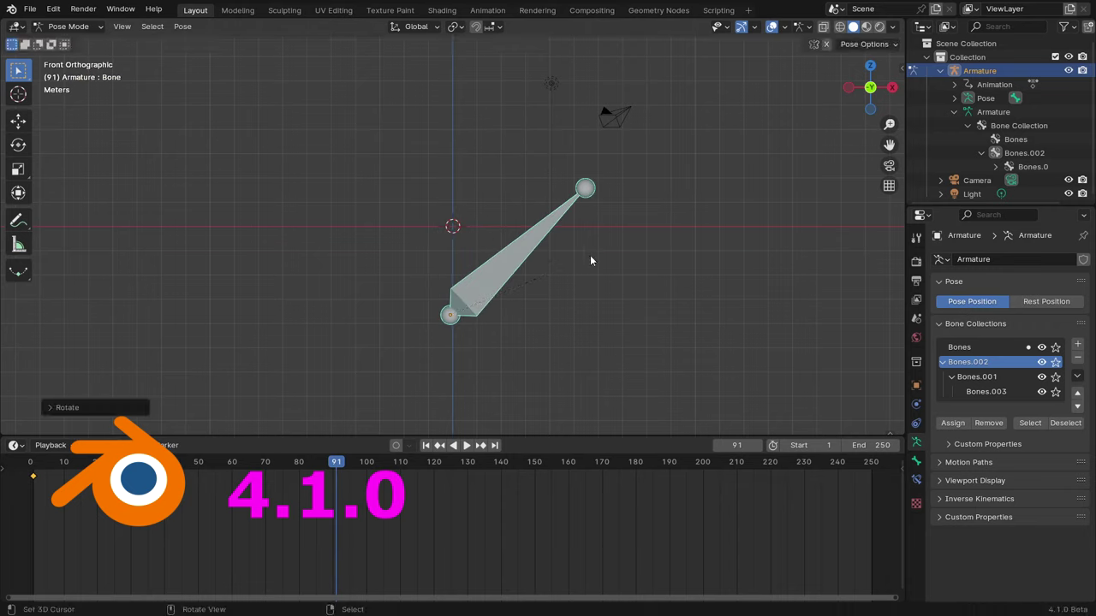
{"action": "key", "text": "i"}
Scale the bone down and keyframe it at frame 110.
{"action": "key", "text": "space"}
{"action": "key", "text": "space"}
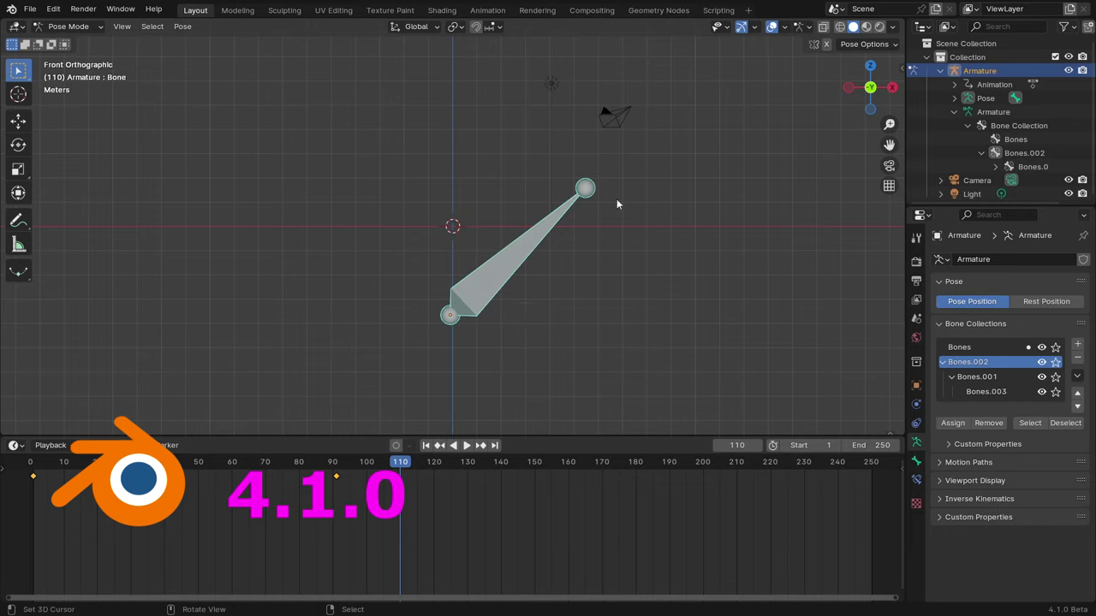
{"action": "key", "text": "s"}
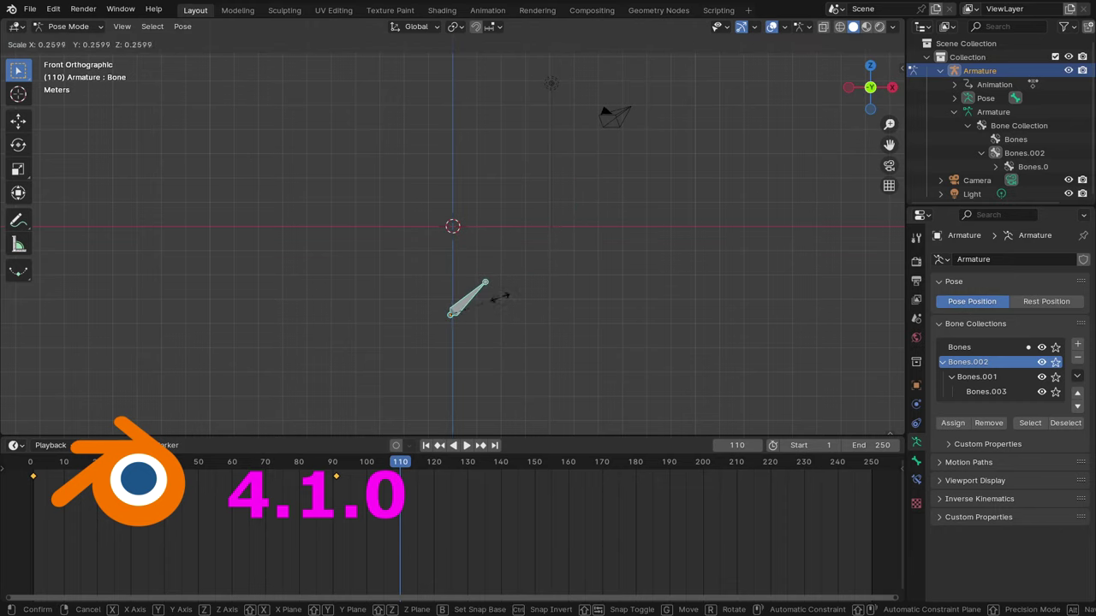
{"action": "left_click", "coordinate": [504, 297]}
{"action": "key", "text": "i"}
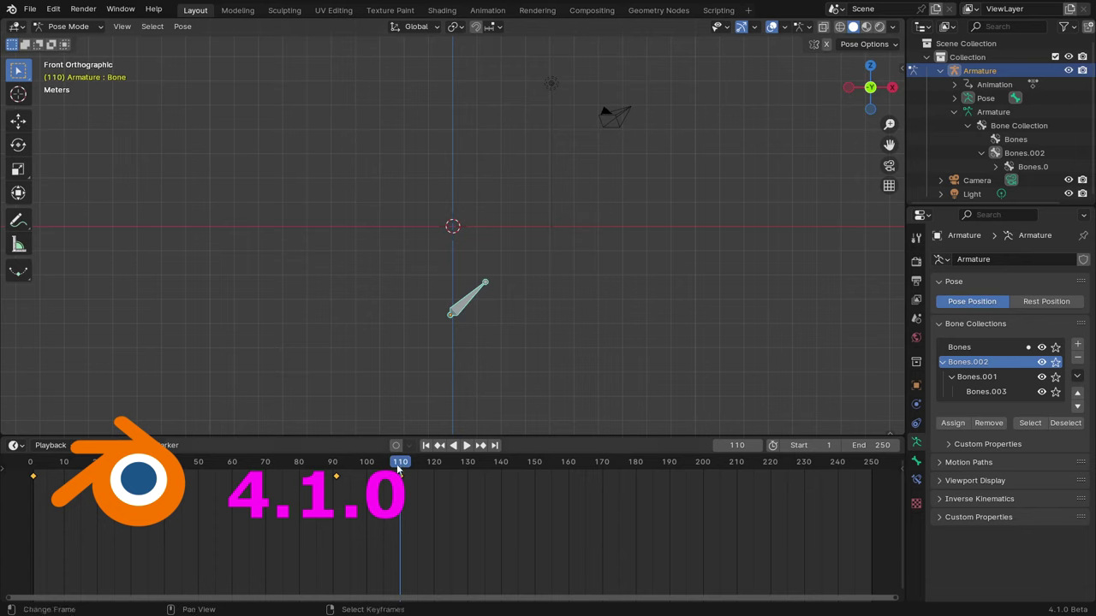
Move the bone up and right and keyframe it at frame 130.
{"action": "key", "text": "space"}
{"action": "left_click_drag", "start_coordinate": [462, 468], "coordinate": [466, 470]}
{"action": "key", "text": "space"}
{"action": "key", "text": "g"}
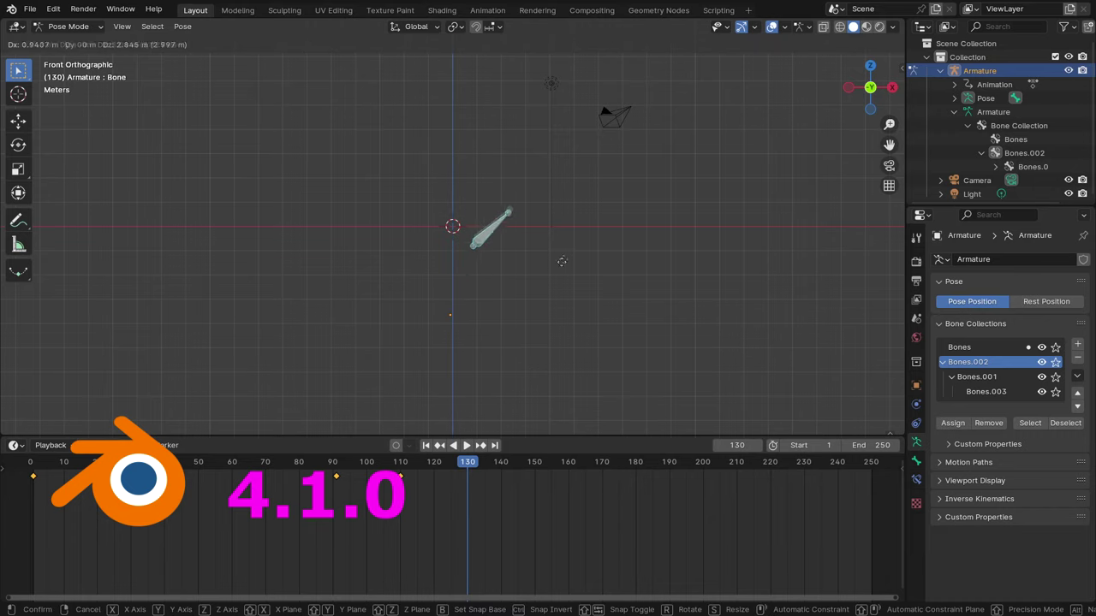
{"action": "left_click", "coordinate": [566, 260]}
{"action": "key", "text": "i"}
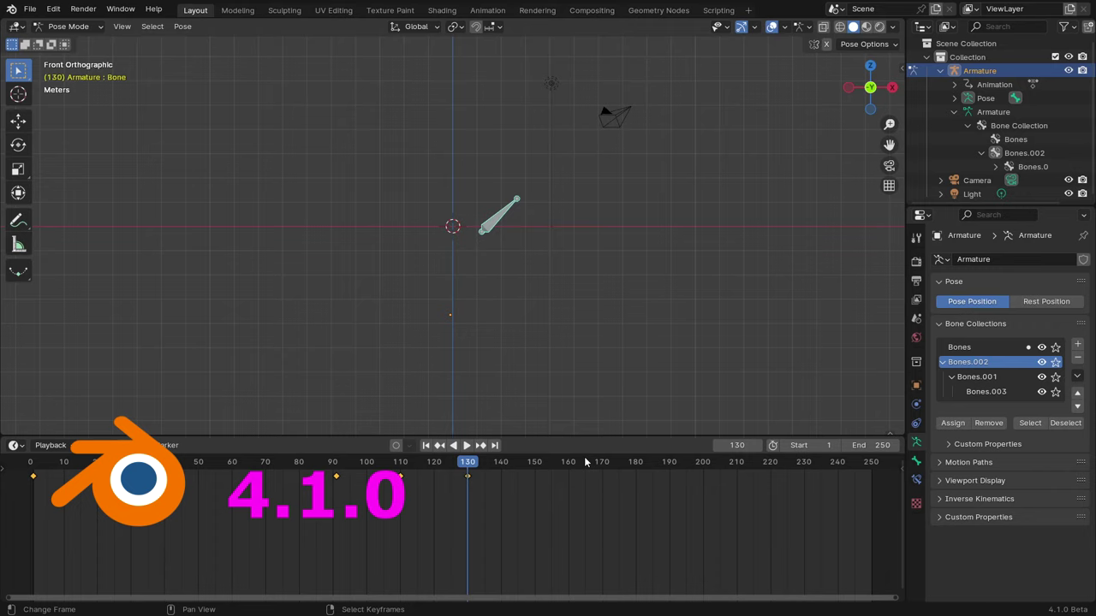
Play the bone animation from the start, then stop it.
{"action": "left_click", "coordinate": [35, 500]}
{"action": "key", "text": "space"}
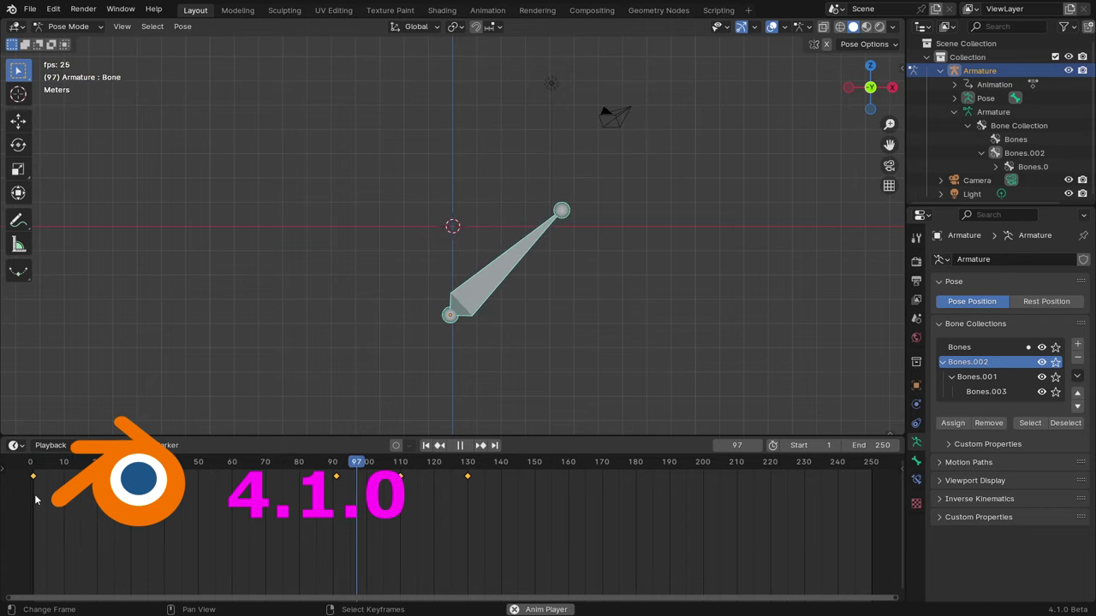
{"action": "key", "text": "space"}
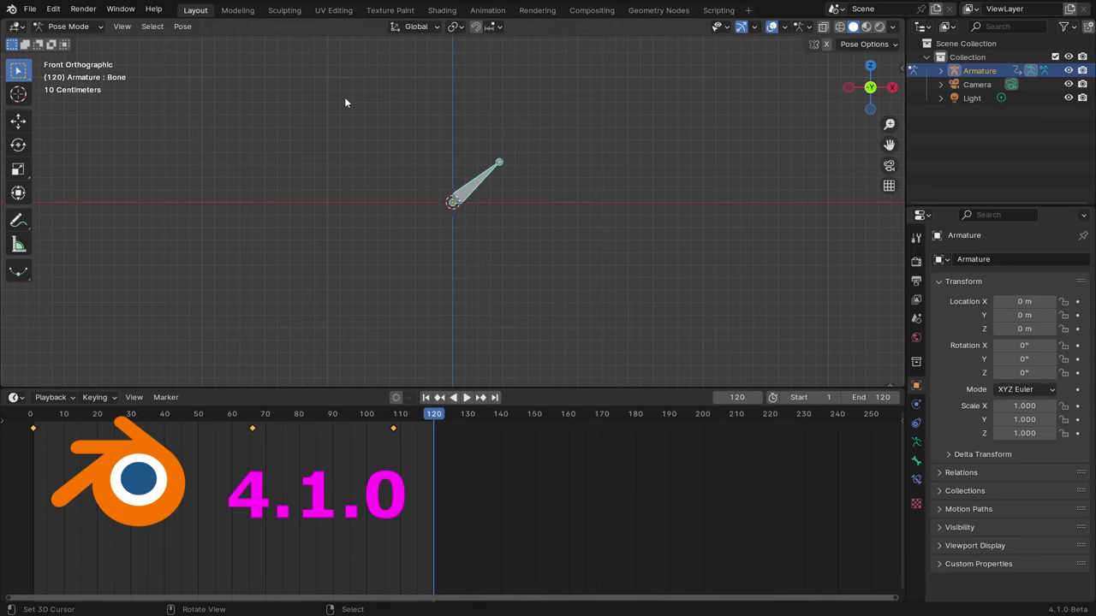
Play and stop the bone animation, then bring up the Pose menu's animation commands.
{"action": "key", "text": "space"}
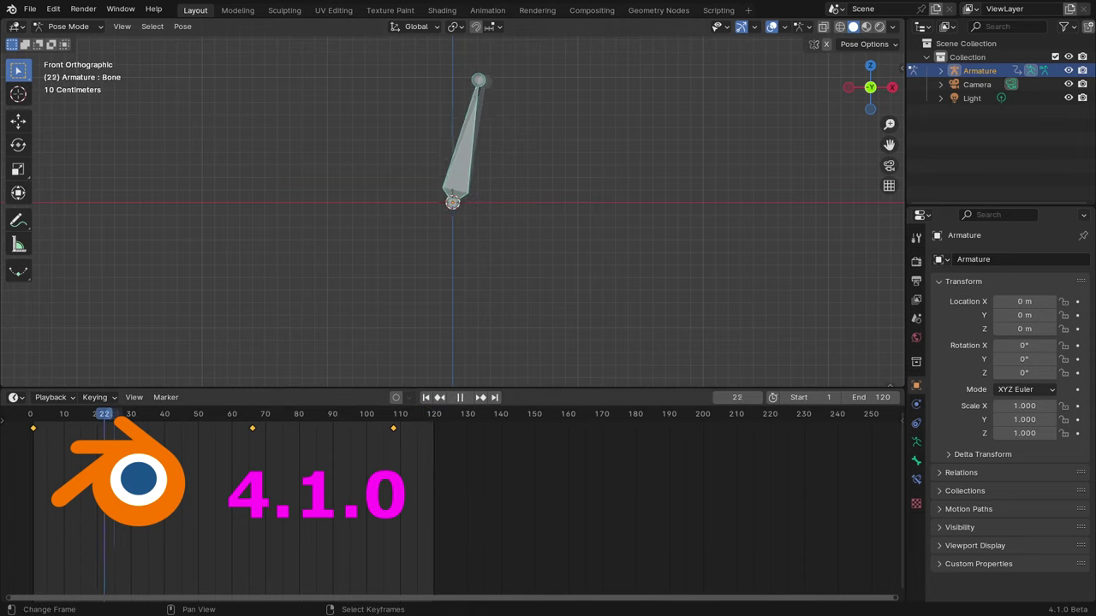
{"action": "key", "text": "space"}
{"action": "left_click", "coordinate": [182, 26]}
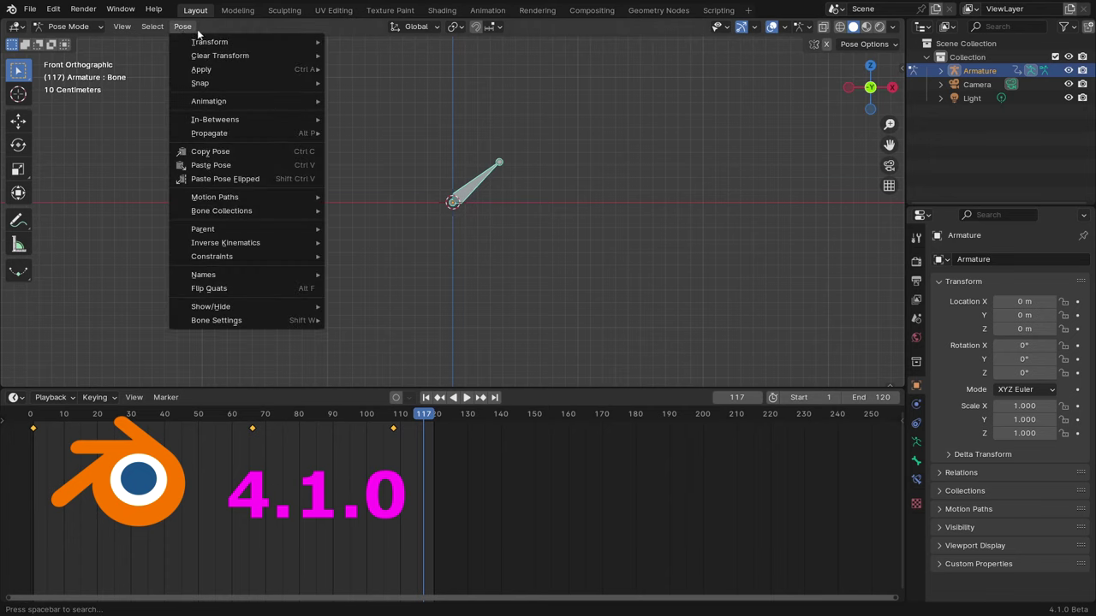
{"action": "mouse_move", "coordinate": [209, 101]}
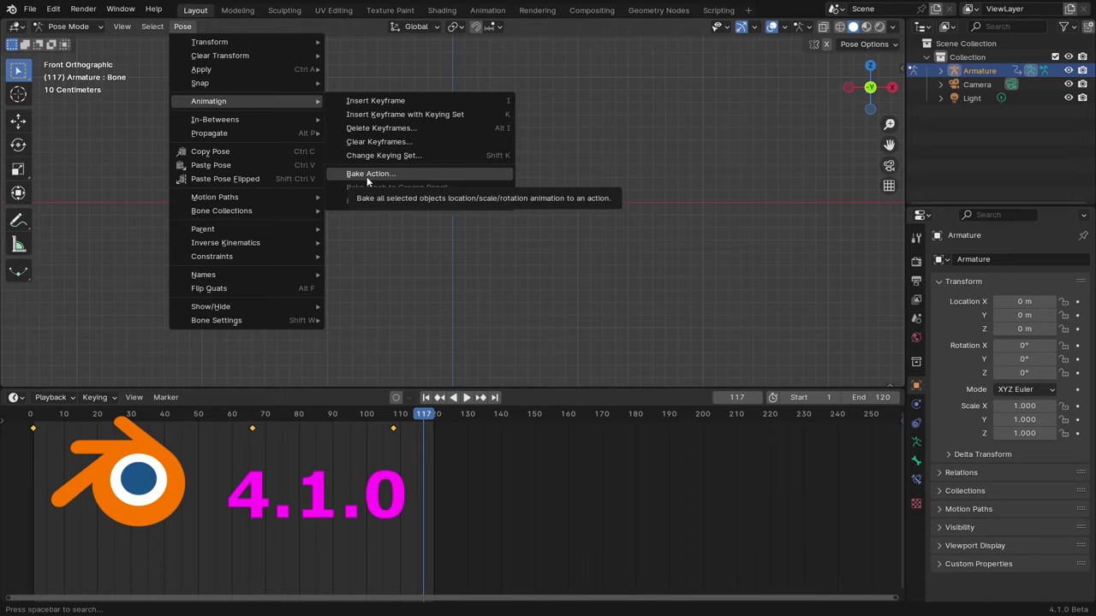
Bake frames 1–120 with Visual Keying, Clear Constraints, Clear Parents and Overwrite Current Action.
{"action": "left_click", "coordinate": [367, 175]}
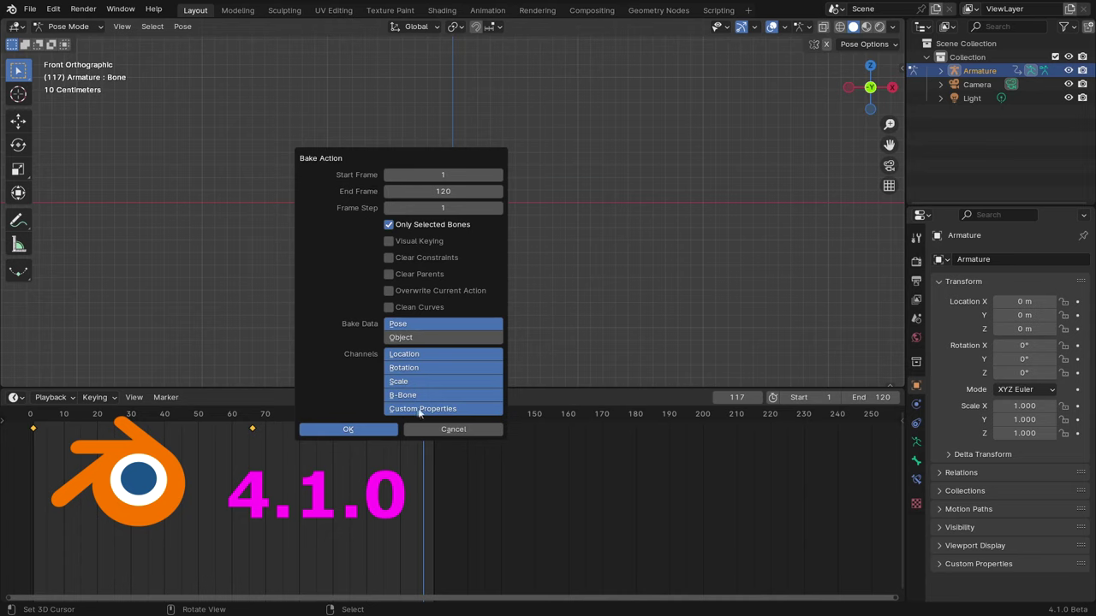
{"action": "left_click", "coordinate": [390, 242]}
{"action": "left_click", "coordinate": [389, 258]}
{"action": "left_click", "coordinate": [390, 274]}
{"action": "left_click", "coordinate": [390, 290]}
{"action": "left_click", "coordinate": [354, 430]}
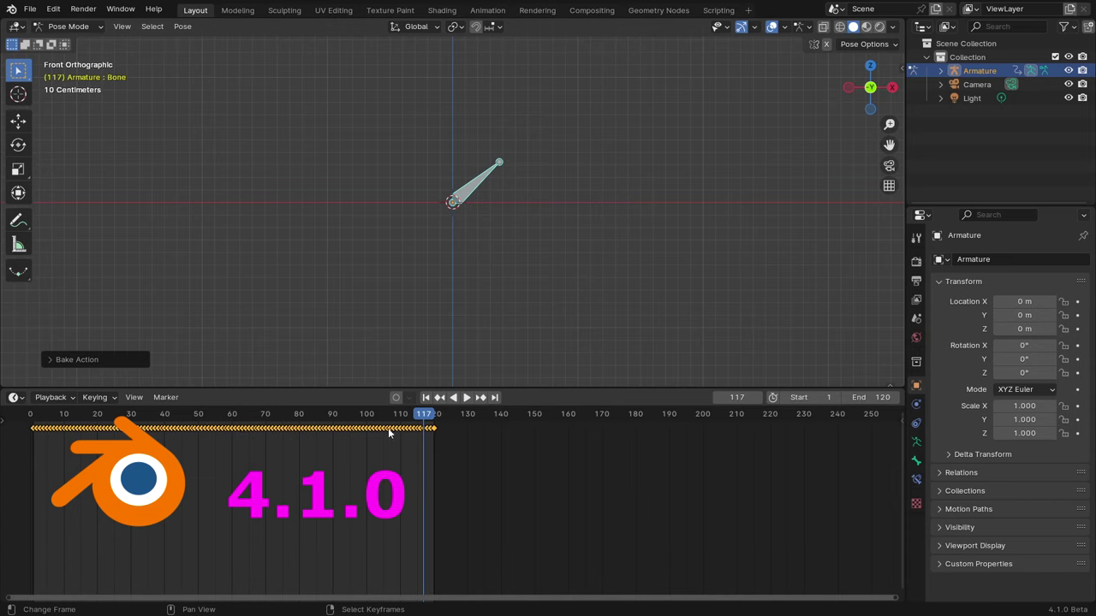
{"action": "left_click", "coordinate": [48, 360]}
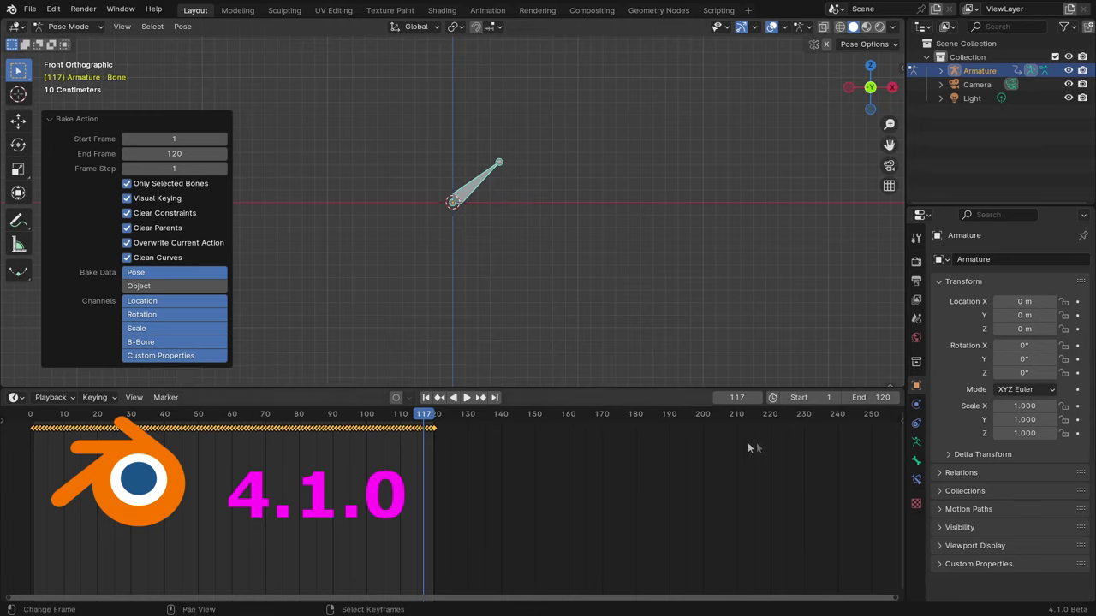
Add a new custom property in the armature's Custom Properties panel.
{"action": "left_click", "coordinate": [917, 441]}
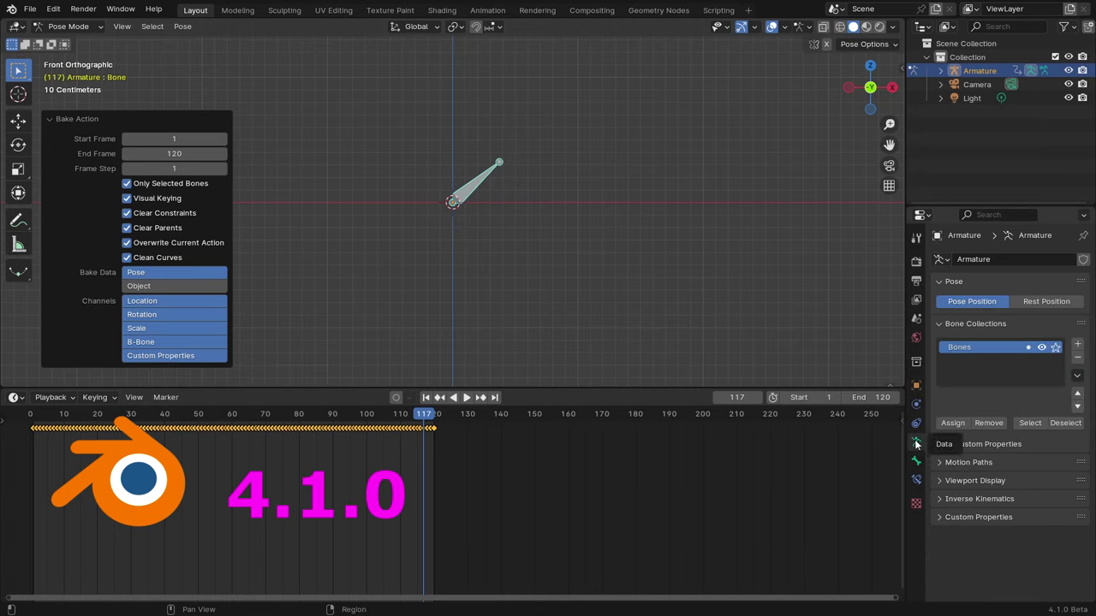
{"action": "left_click", "coordinate": [939, 517]}
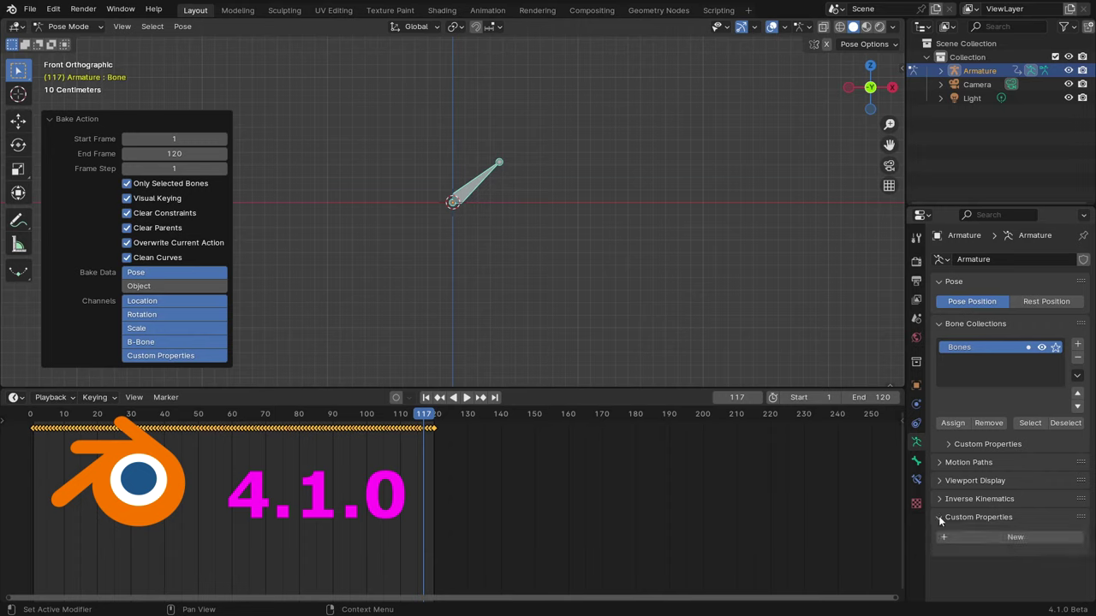
{"action": "left_click", "coordinate": [1010, 537]}
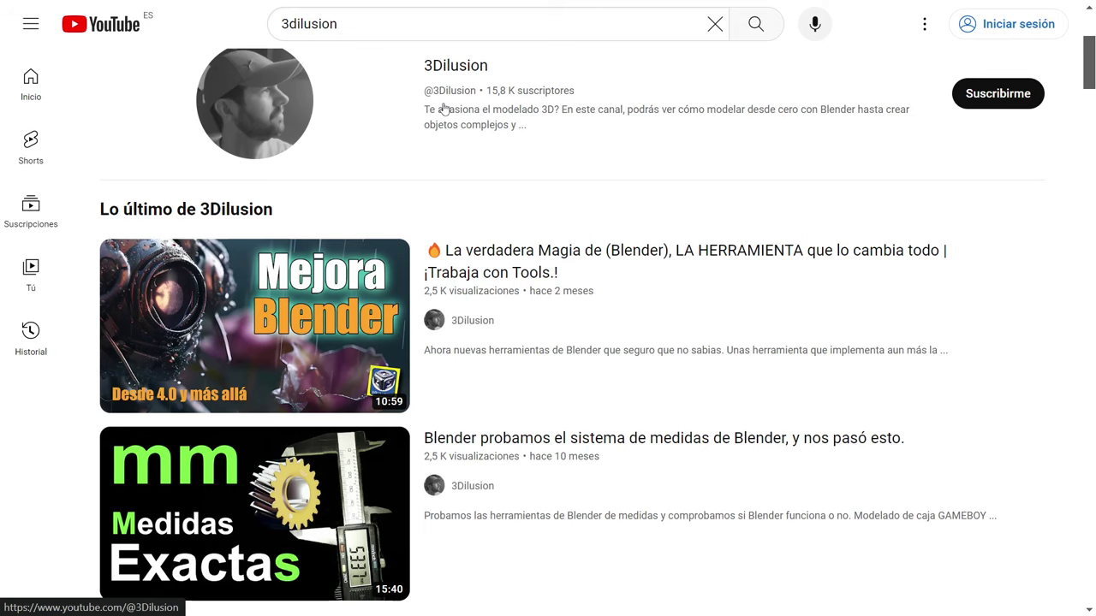
Open the 3Dilusion channel from the search results and show its Shorts.
{"action": "left_click", "coordinate": [258, 103]}
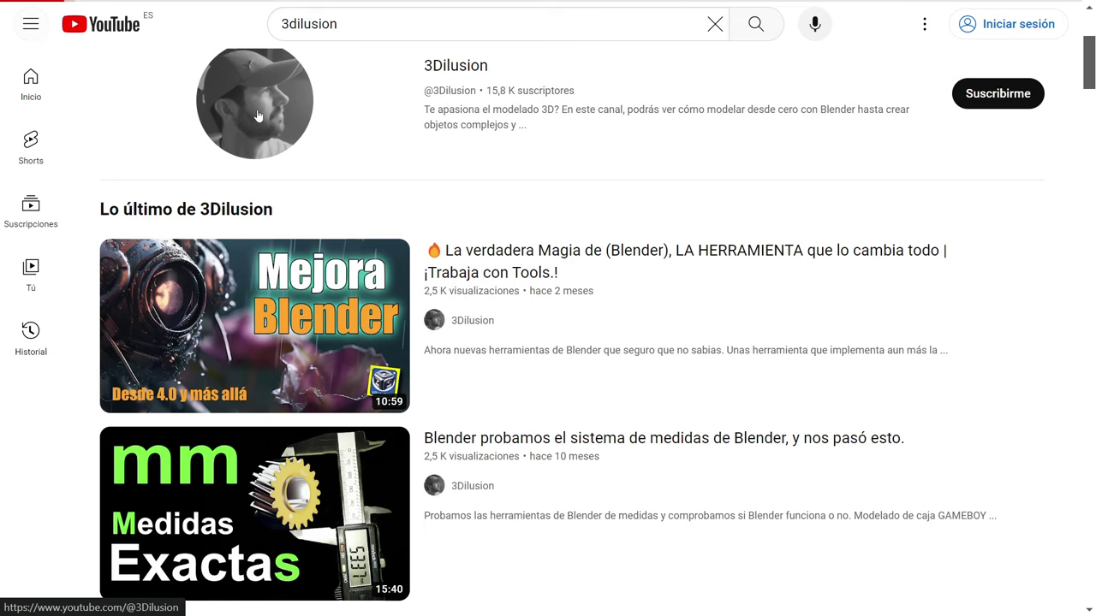
{"action": "scroll", "coordinate": [486, 202], "scroll_direction": "down", "scroll_amount": 2}
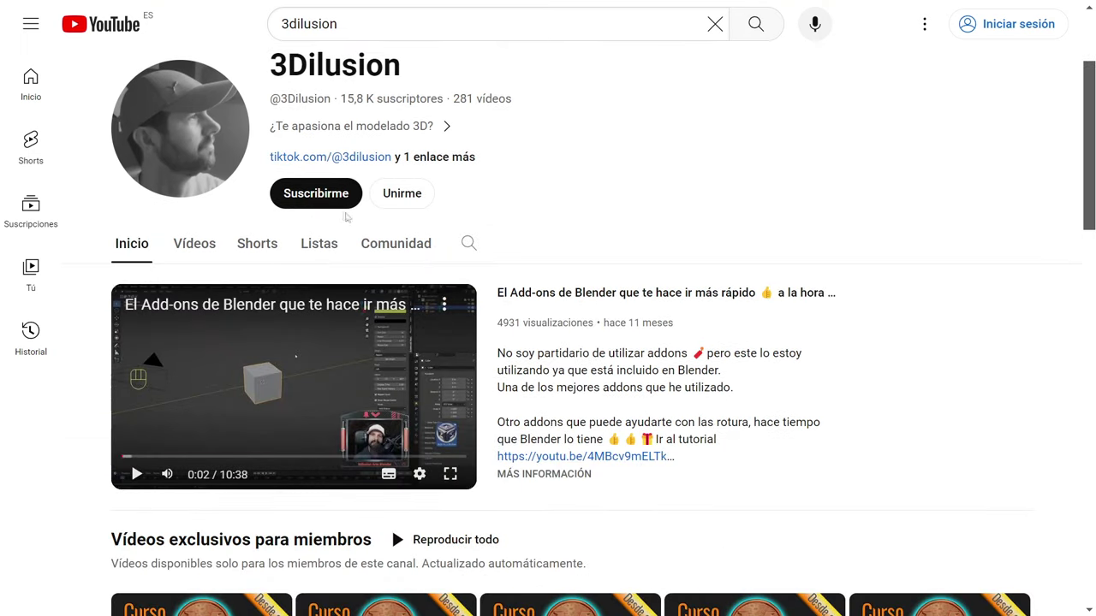
{"action": "left_click", "coordinate": [247, 257]}
Scroll through the 3Dilusion channel's Shorts.
{"action": "scroll", "coordinate": [499, 307], "scroll_direction": "down", "scroll_amount": 2}
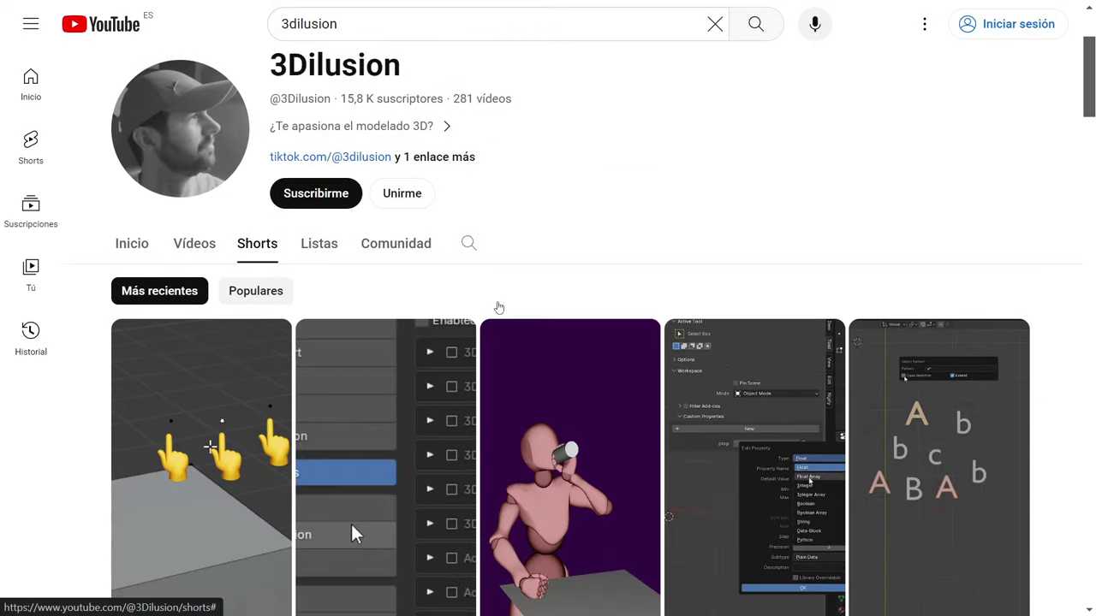
{"action": "scroll", "coordinate": [499, 308], "scroll_direction": "down", "scroll_amount": 2}
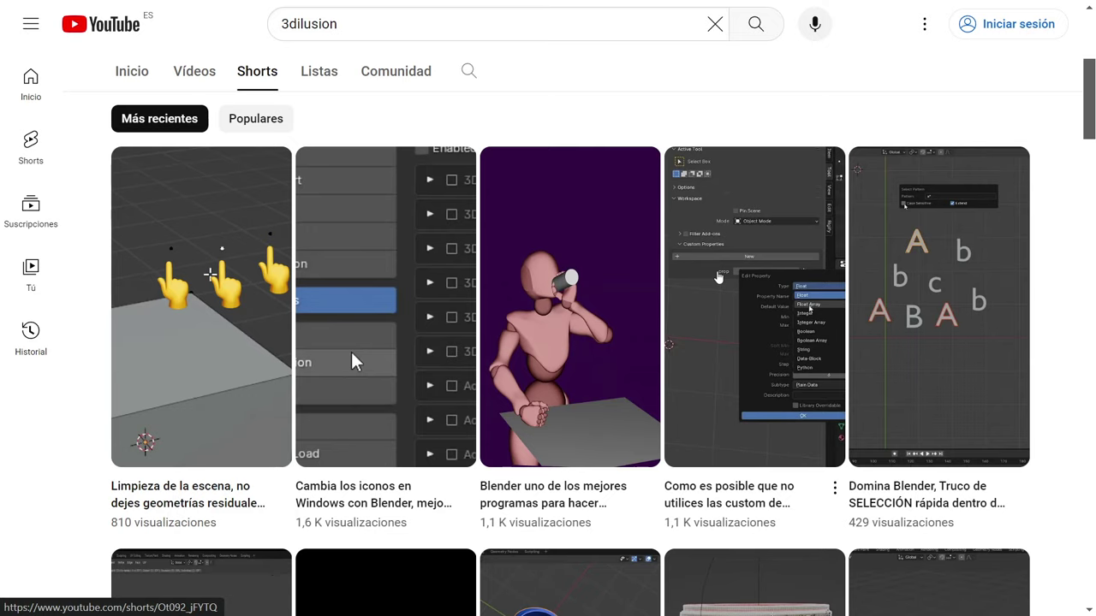
{"action": "scroll", "coordinate": [718, 278], "scroll_direction": "down", "scroll_amount": 3}
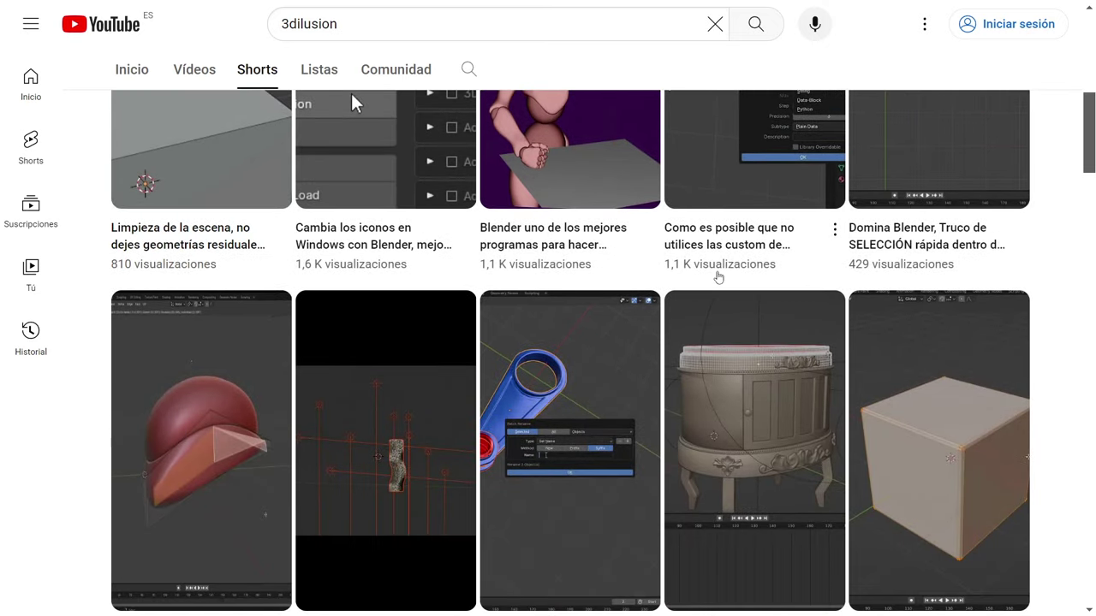
{"action": "scroll", "coordinate": [718, 278], "scroll_direction": "up", "scroll_amount": 3}
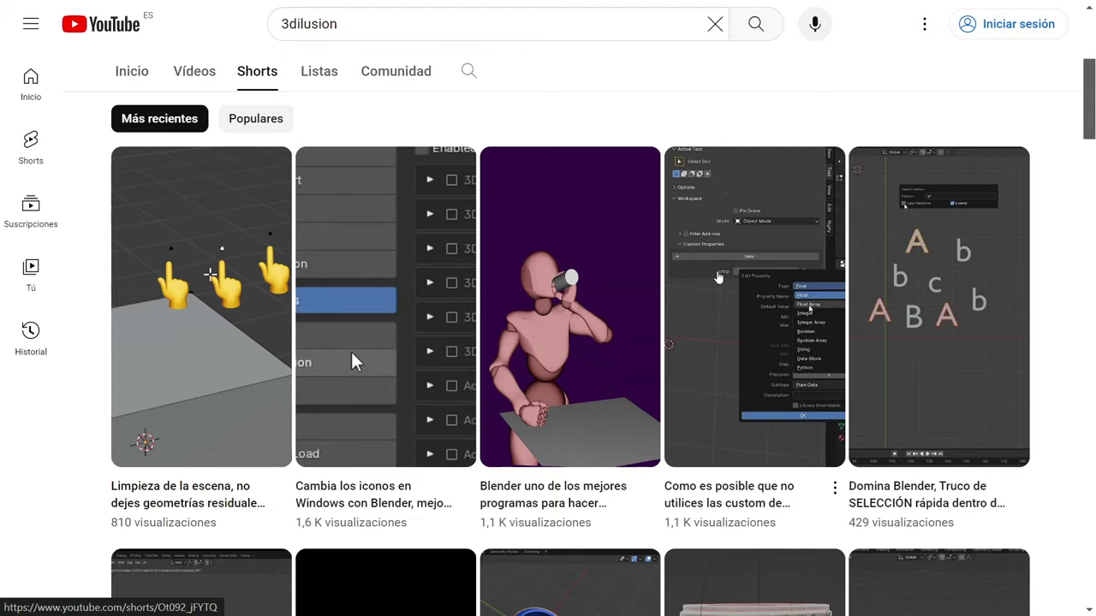
{"action": "scroll", "coordinate": [720, 277], "scroll_direction": "up", "scroll_amount": 1}
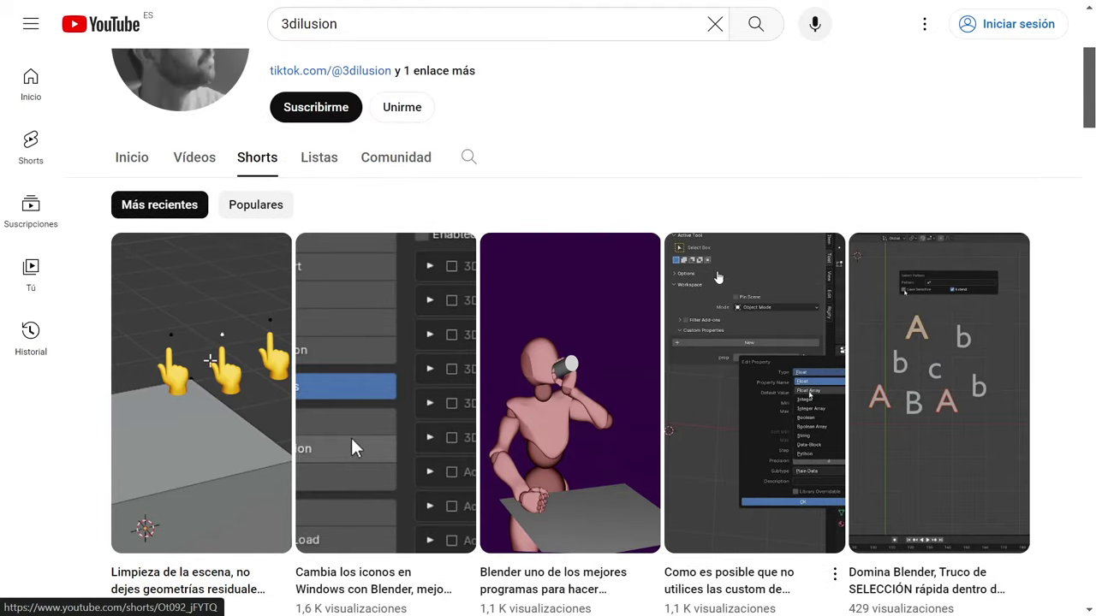
{"action": "scroll", "coordinate": [719, 277], "scroll_direction": "down", "scroll_amount": 3}
{"action": "scroll", "coordinate": [718, 277], "scroll_direction": "down", "scroll_amount": 5}
{"action": "scroll", "coordinate": [719, 277], "scroll_direction": "down", "scroll_amount": 4}
{"action": "scroll", "coordinate": [718, 277], "scroll_direction": "down", "scroll_amount": 3}
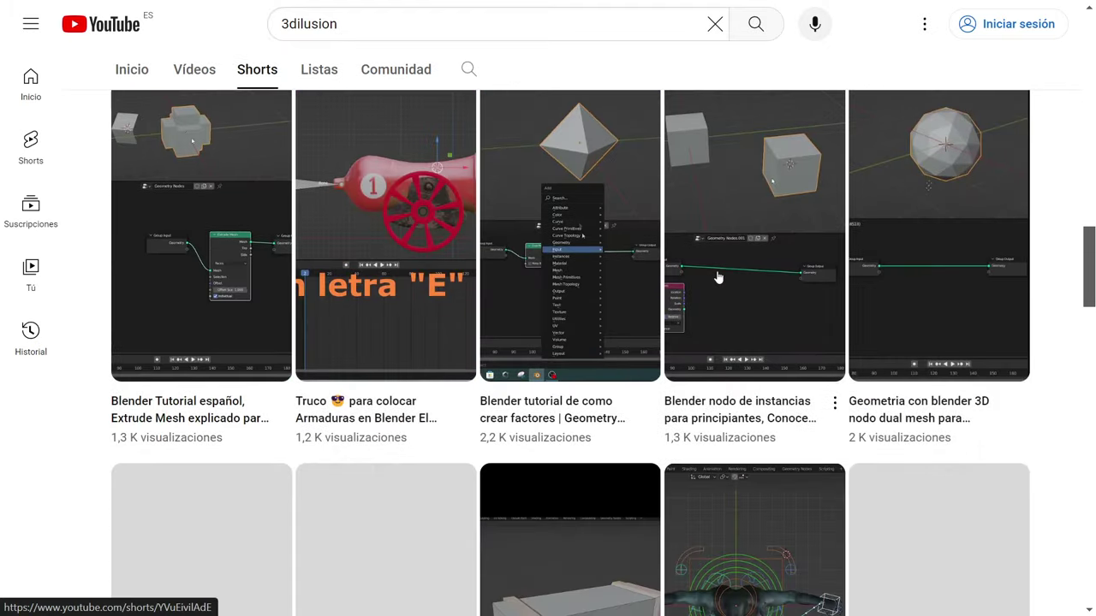
{"action": "scroll", "coordinate": [718, 278], "scroll_direction": "down", "scroll_amount": 2}
{"action": "scroll", "coordinate": [719, 278], "scroll_direction": "down", "scroll_amount": 3}
{"action": "scroll", "coordinate": [719, 277], "scroll_direction": "down", "scroll_amount": 3}
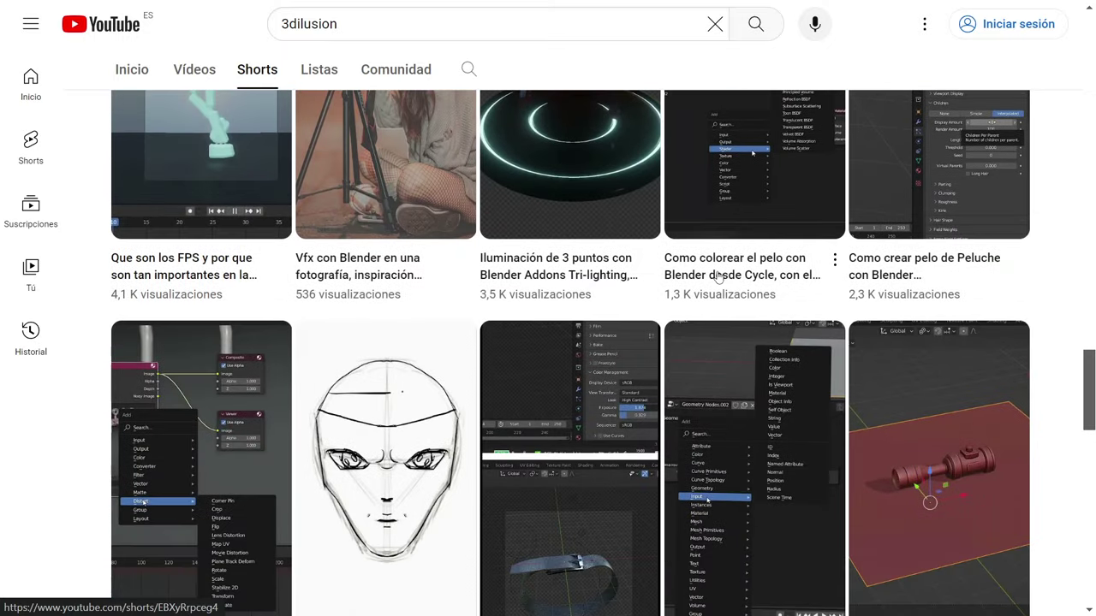
{"action": "scroll", "coordinate": [455, 358], "scroll_direction": "up", "scroll_amount": 2}
{"action": "scroll", "coordinate": [455, 358], "scroll_direction": "down", "scroll_amount": 2}
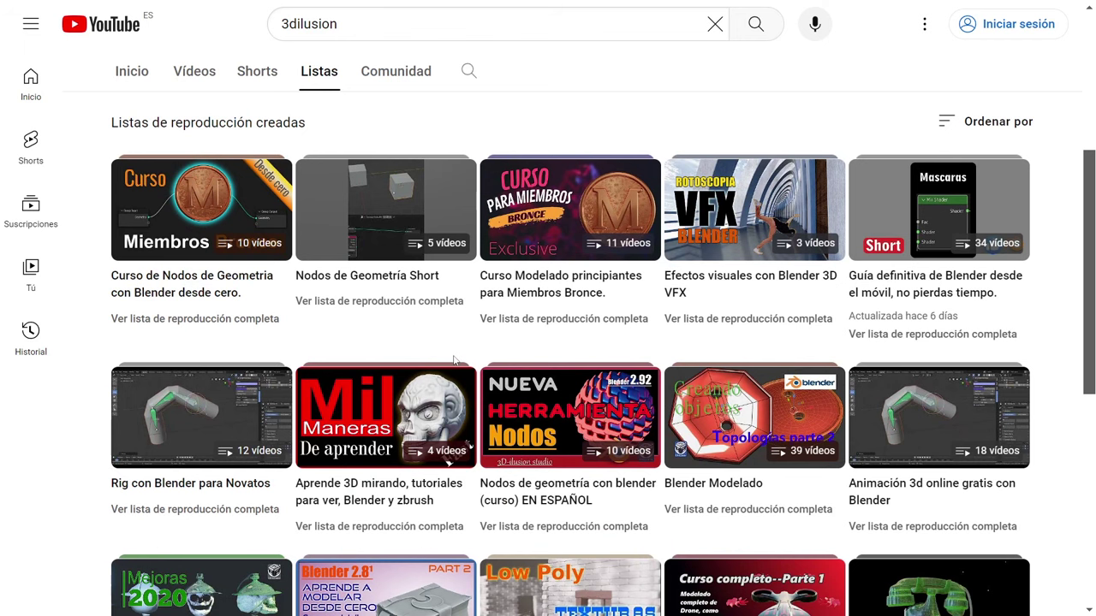
{"action": "scroll", "coordinate": [454, 360], "scroll_direction": "up", "scroll_amount": 2}
{"action": "scroll", "coordinate": [455, 359], "scroll_direction": "down", "scroll_amount": 2}
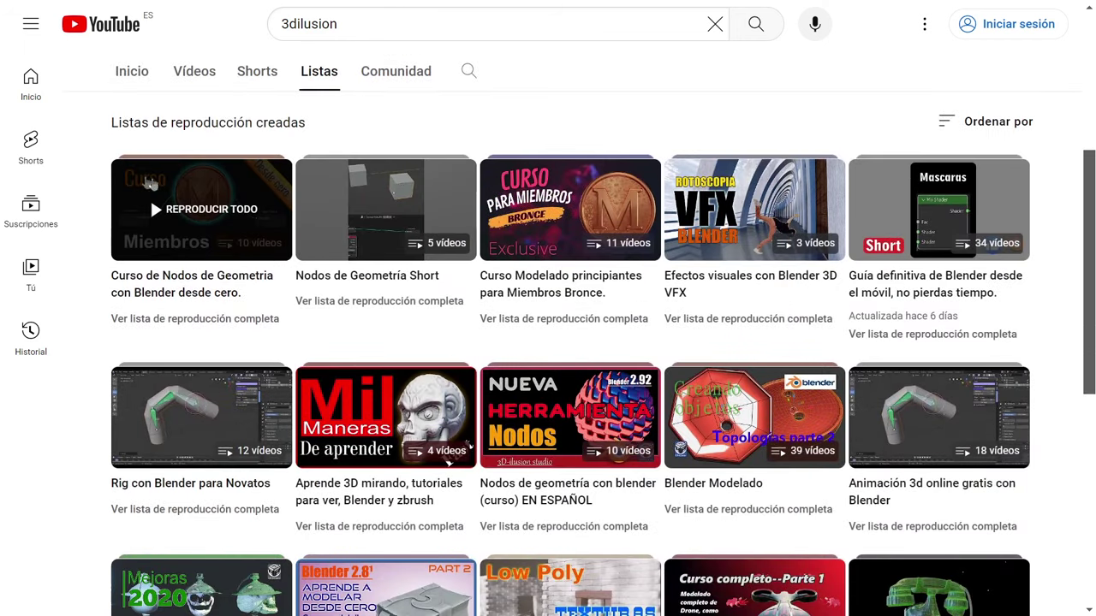
{"action": "mouse_move", "coordinate": [201, 210]}
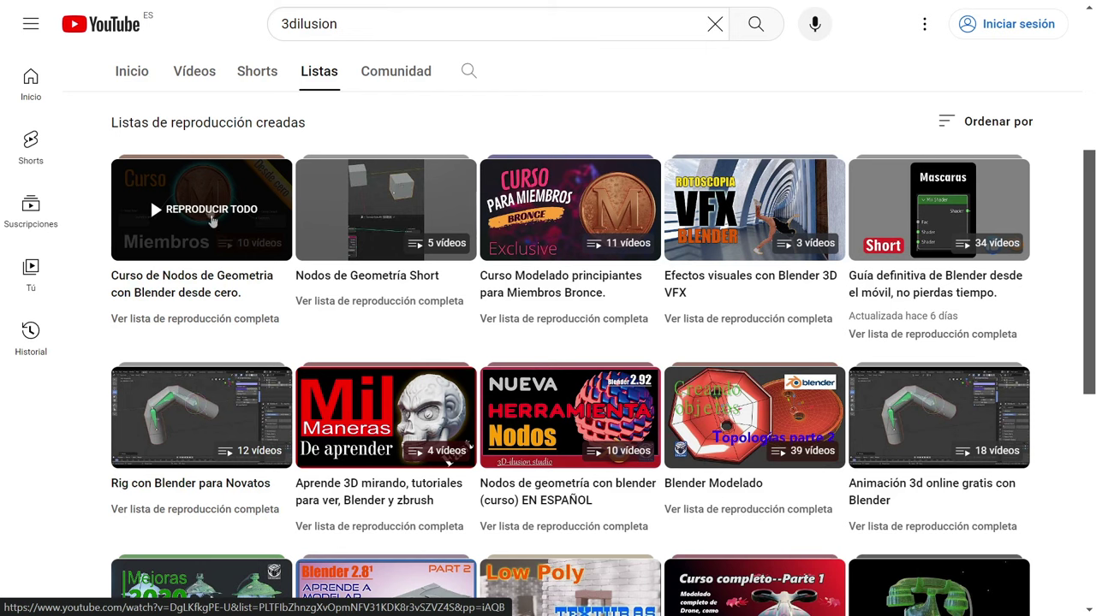
{"action": "scroll", "coordinate": [155, 222], "scroll_direction": "up", "scroll_amount": 4}
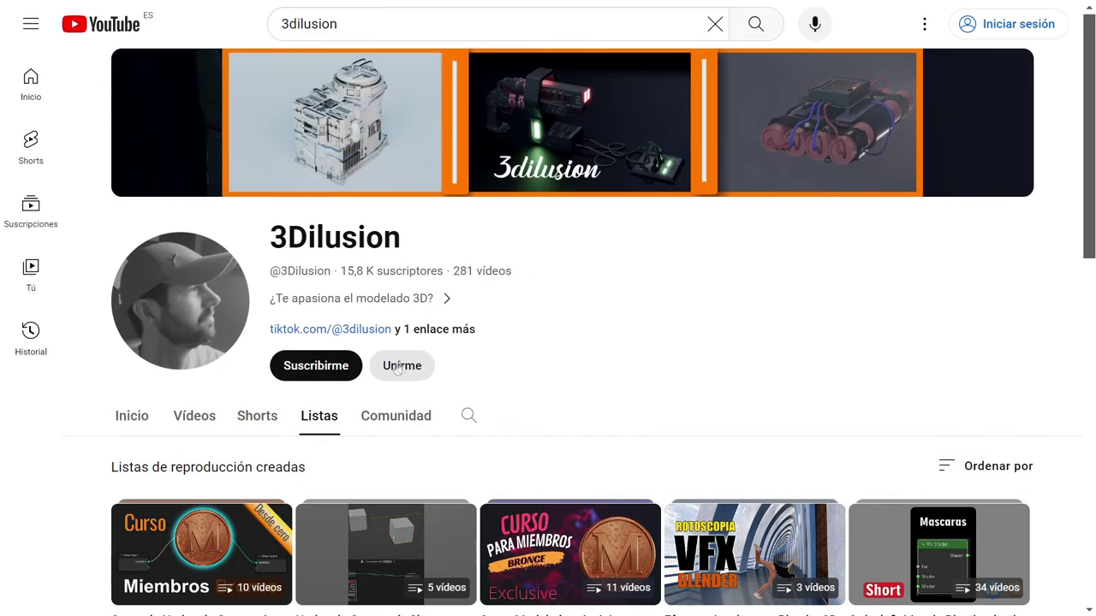
{"action": "scroll", "coordinate": [399, 371], "scroll_direction": "down", "scroll_amount": 4}
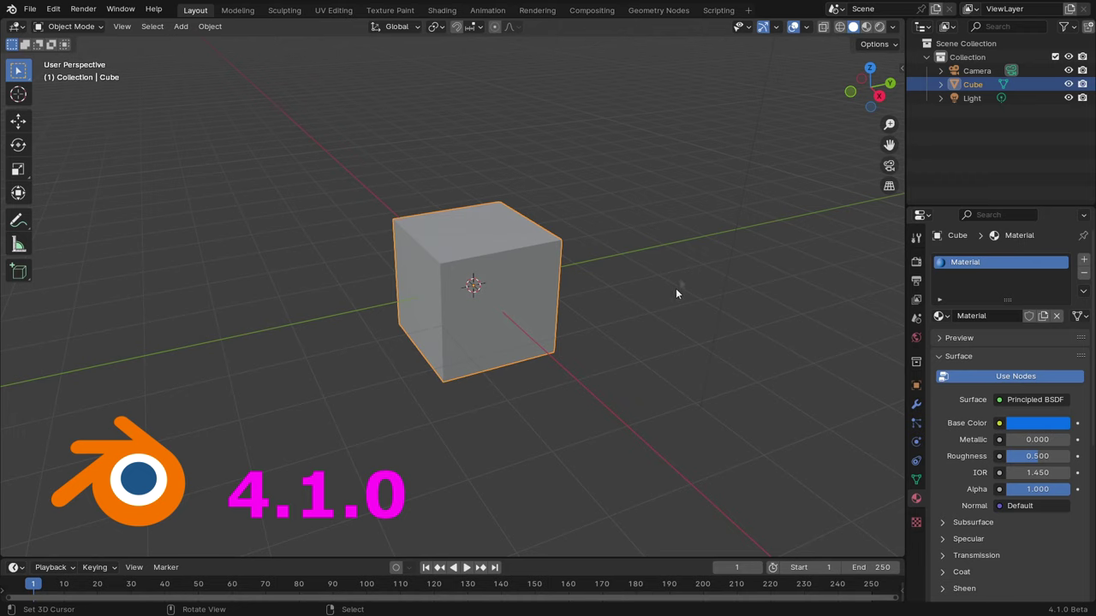
In Material Preview, try a green then blue cube base colour; download Human Base Meshes.
{"action": "left_click", "coordinate": [879, 27]}
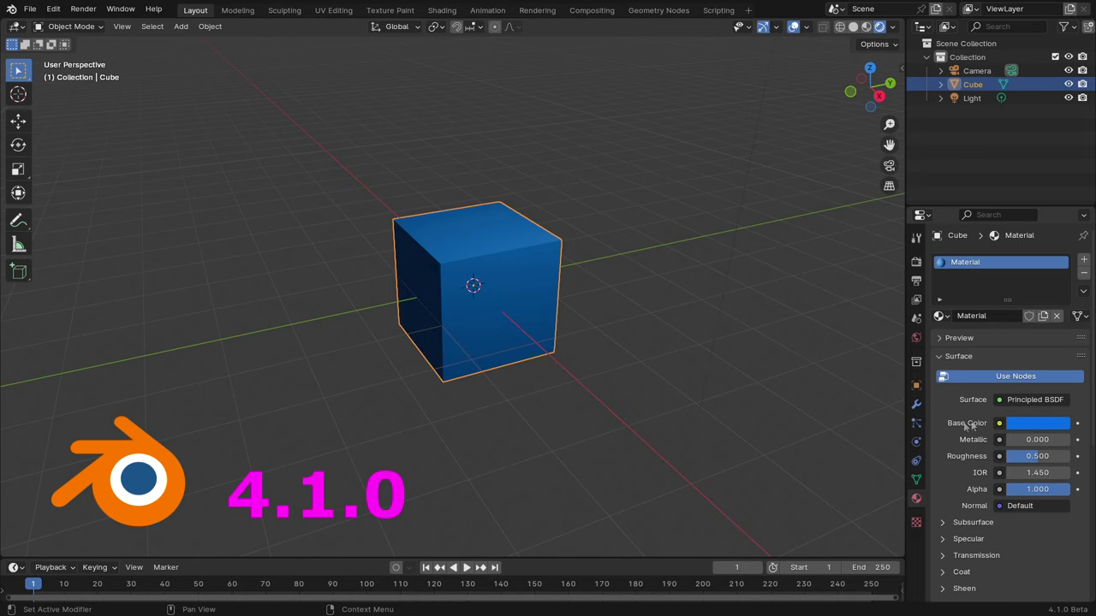
{"action": "left_click", "coordinate": [1032, 421]}
{"action": "mouse_move", "coordinate": [989, 276]}
{"action": "left_mouse_down"}
{"action": "mouse_move", "coordinate": [948, 250]}
{"action": "mouse_move", "coordinate": [1006, 227]}
{"action": "mouse_move", "coordinate": [1028, 250]}
{"action": "mouse_move", "coordinate": [1024, 290]}
{"action": "mouse_move", "coordinate": [1006, 304]}
{"action": "left_mouse_up"}
{"action": "left_click_drag", "start_coordinate": [964, 289], "coordinate": [1011, 236]}
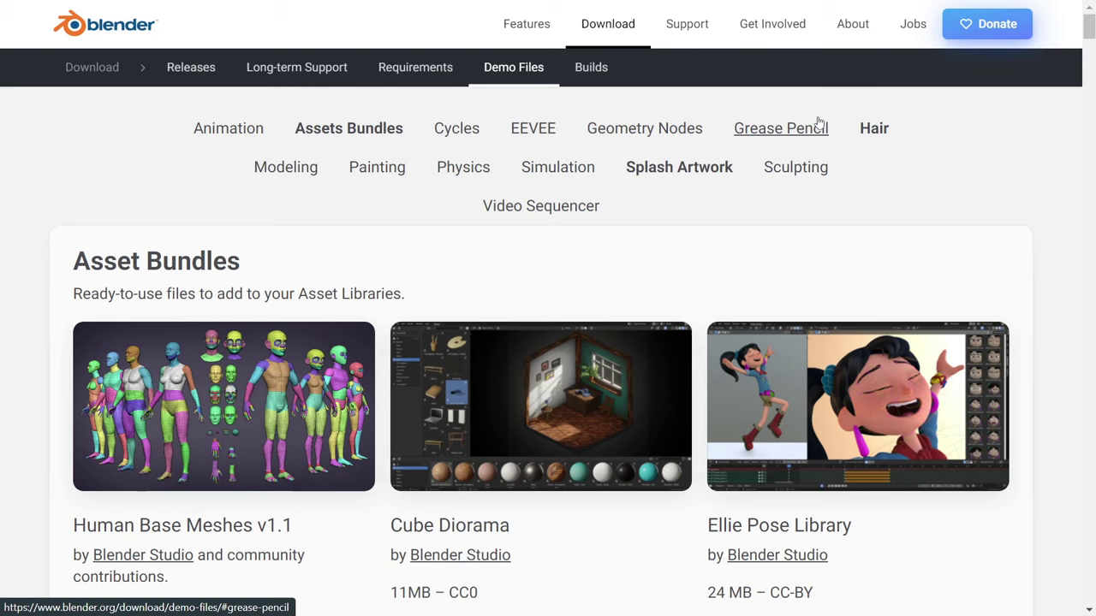
{"action": "left_click", "coordinate": [224, 368]}
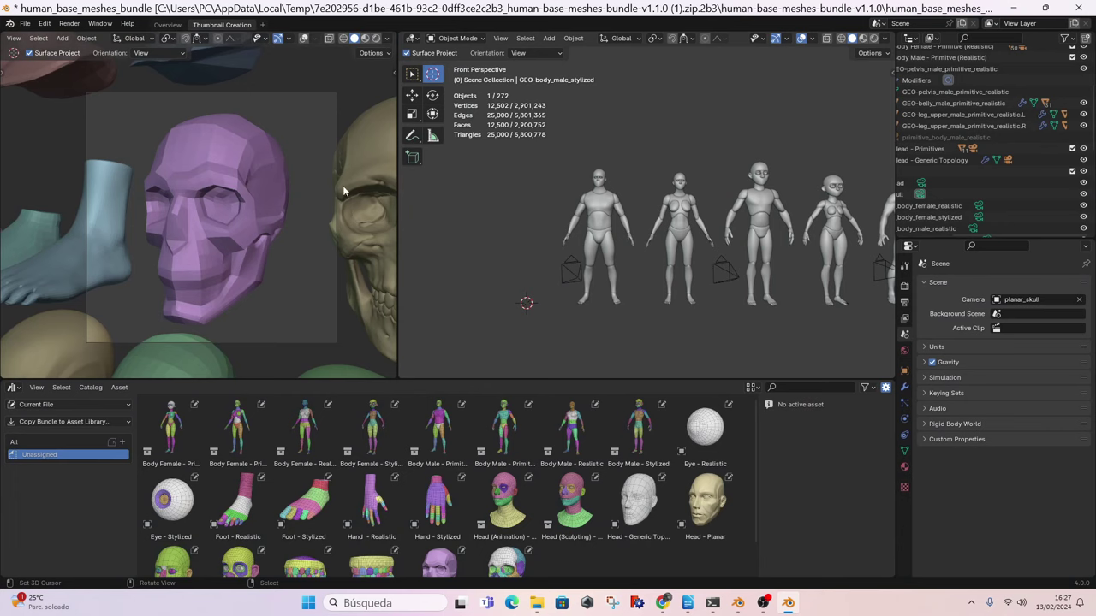
Select the Body Female - Realistic asset and bring up its details.
{"action": "scroll", "coordinate": [314, 248], "scroll_direction": "up", "scroll_amount": 2}
{"action": "scroll", "coordinate": [313, 248], "scroll_direction": "up", "scroll_amount": 2}
{"action": "scroll", "coordinate": [374, 522], "scroll_direction": "down", "scroll_amount": 1}
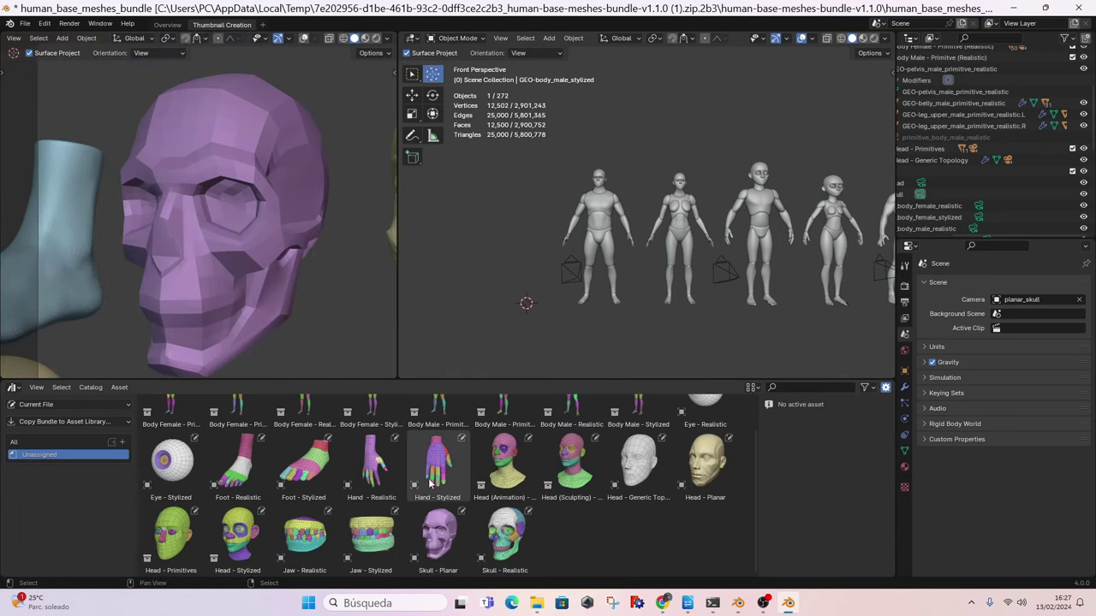
{"action": "scroll", "coordinate": [432, 481], "scroll_direction": "up", "scroll_amount": 1}
{"action": "left_click", "coordinate": [323, 442]}
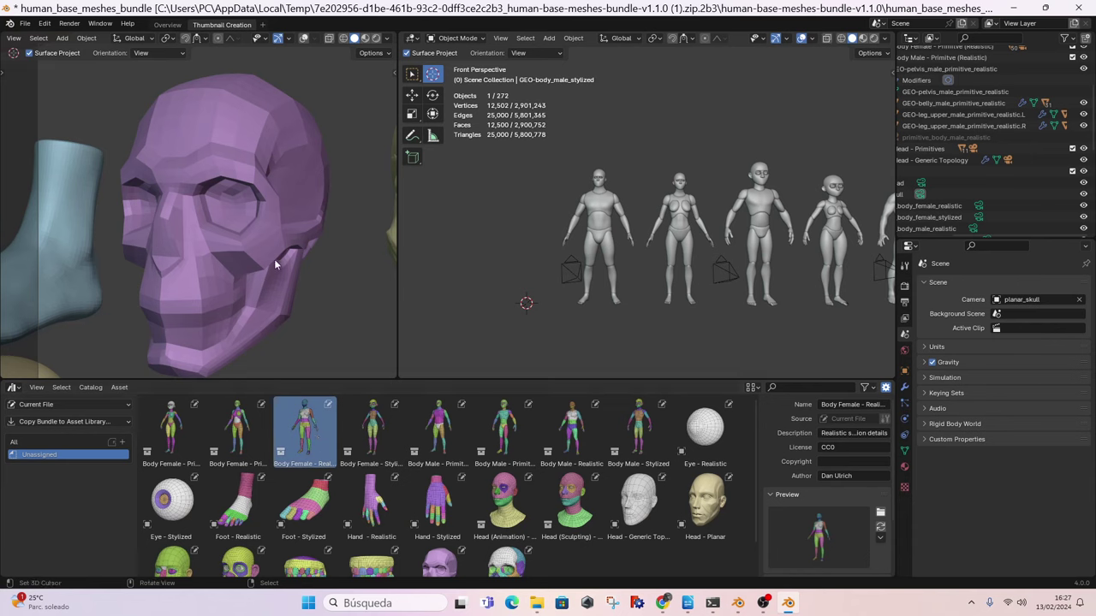
{"action": "left_click", "coordinate": [274, 259]}
Pan and orbit the left viewport across the heads, hands and row of bodies.
{"action": "scroll", "coordinate": [274, 259], "scroll_direction": "down", "scroll_amount": 3}
{"action": "scroll", "coordinate": [272, 259], "scroll_direction": "down", "scroll_amount": 3}
{"action": "middle_click_drag", "start_coordinate": [227, 226], "coordinate": [281, 264], "text": "shift"}
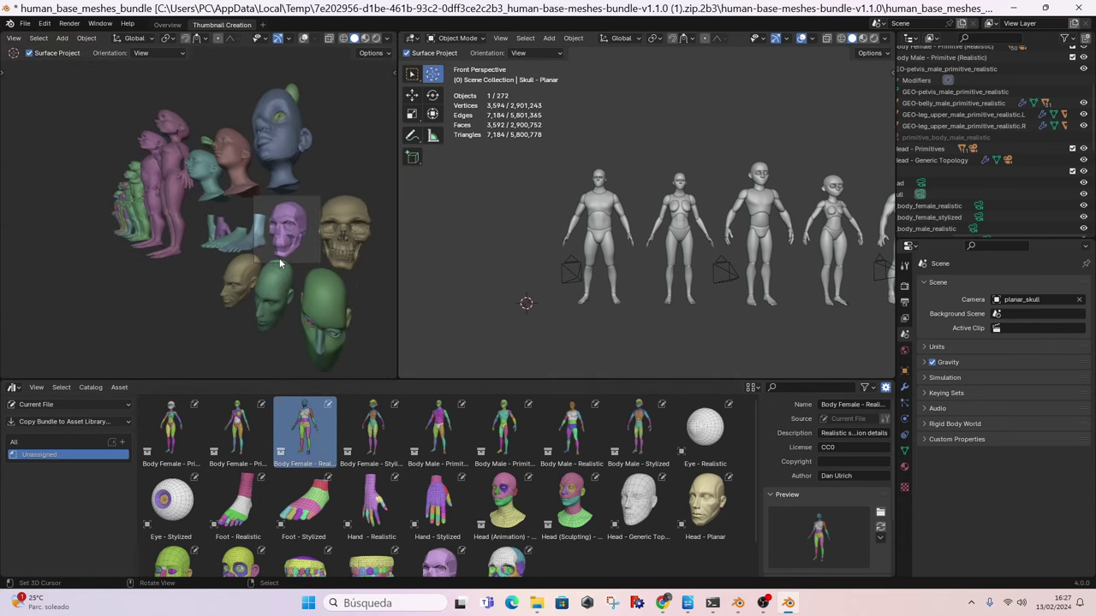
{"action": "scroll", "coordinate": [354, 274], "scroll_direction": "up", "scroll_amount": 3}
{"action": "middle_click_drag", "start_coordinate": [354, 274], "coordinate": [256, 249]}
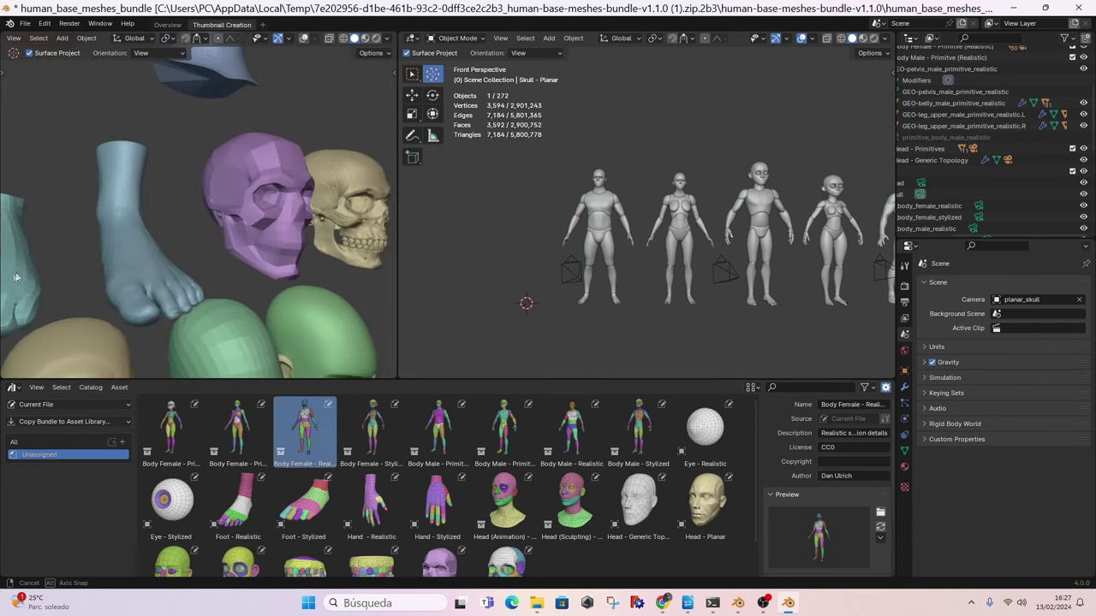
{"action": "scroll", "coordinate": [137, 230], "scroll_direction": "down", "scroll_amount": 4}
{"action": "mouse_move", "coordinate": [137, 229]}
{"action": "middle_mouse_down"}
{"action": "mouse_move", "coordinate": [94, 238]}
{"action": "mouse_move", "coordinate": [89, 156]}
{"action": "middle_mouse_up"}
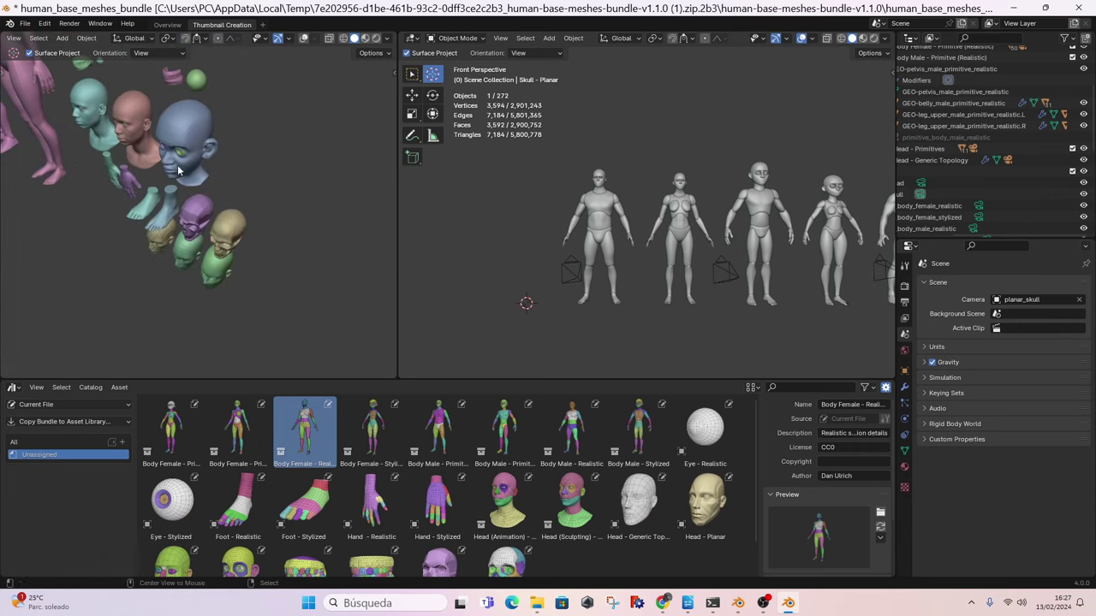
{"action": "mouse_move", "coordinate": [178, 170]}
{"action": "middle_mouse_down"}
{"action": "mouse_move", "coordinate": [323, 221]}
{"action": "mouse_move", "coordinate": [212, 170]}
{"action": "middle_mouse_up"}
{"action": "mouse_move", "coordinate": [81, 143]}
{"action": "middle_mouse_down"}
{"action": "mouse_move", "coordinate": [226, 137]}
{"action": "mouse_move", "coordinate": [247, 217]}
{"action": "mouse_move", "coordinate": [225, 199]}
{"action": "middle_mouse_up"}
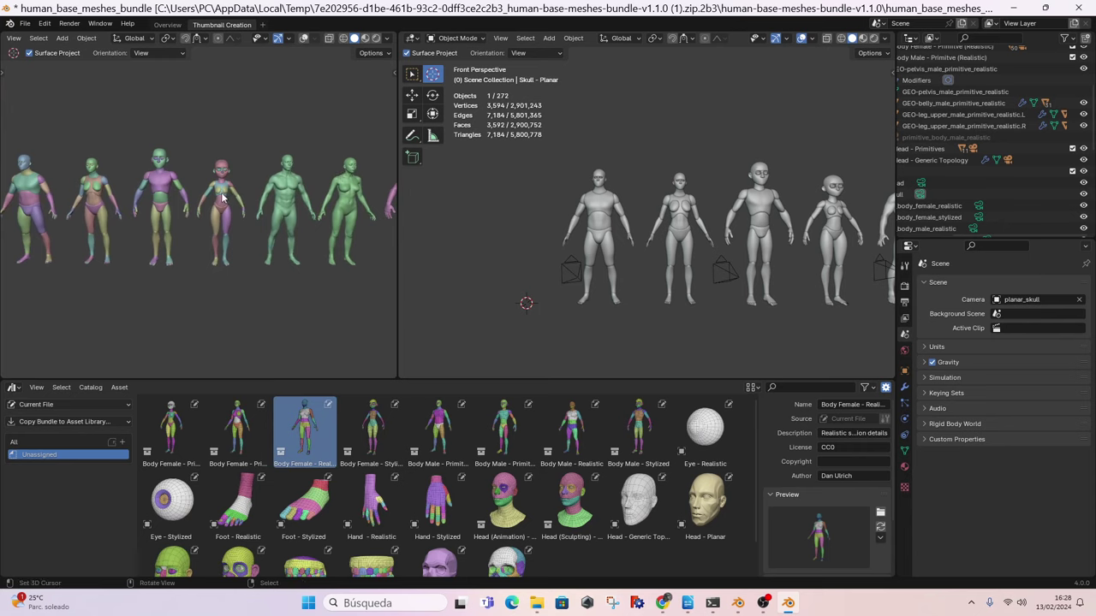